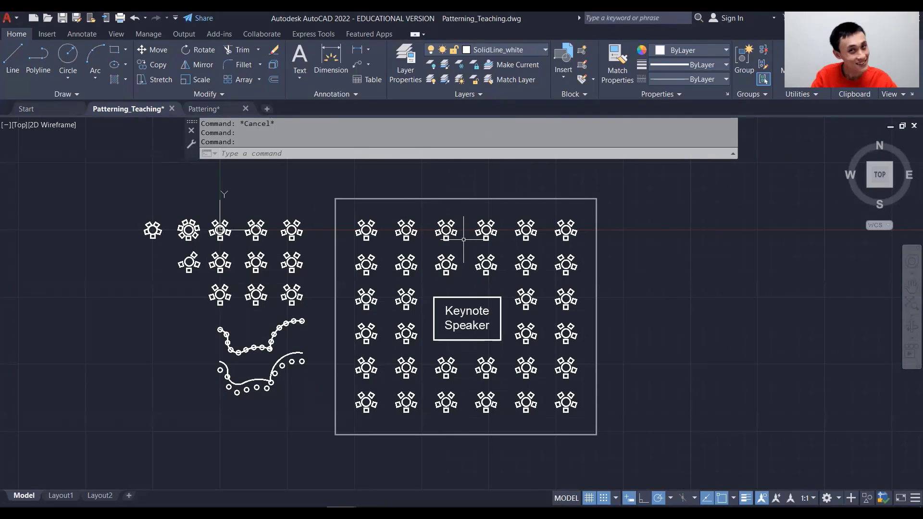
Switch to the Pattering drawing and make SolidLine_White the current layer.
click(217, 108)
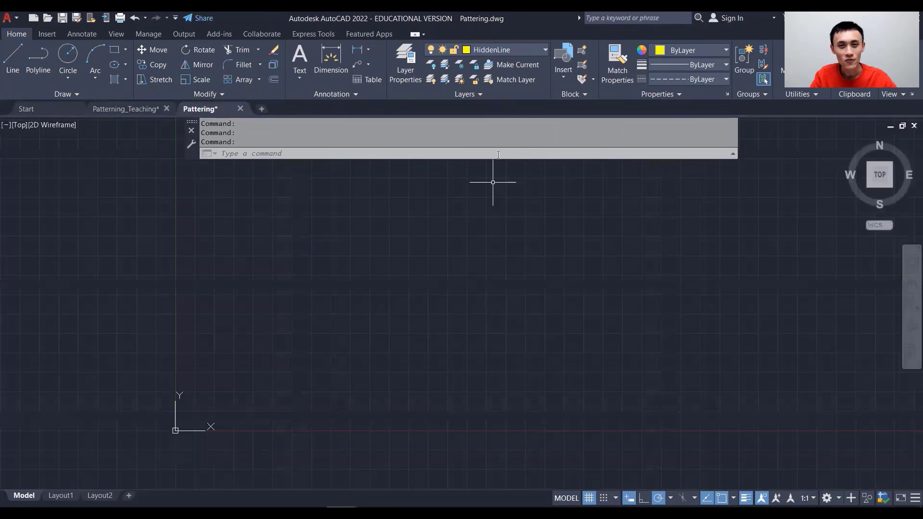
click(506, 50)
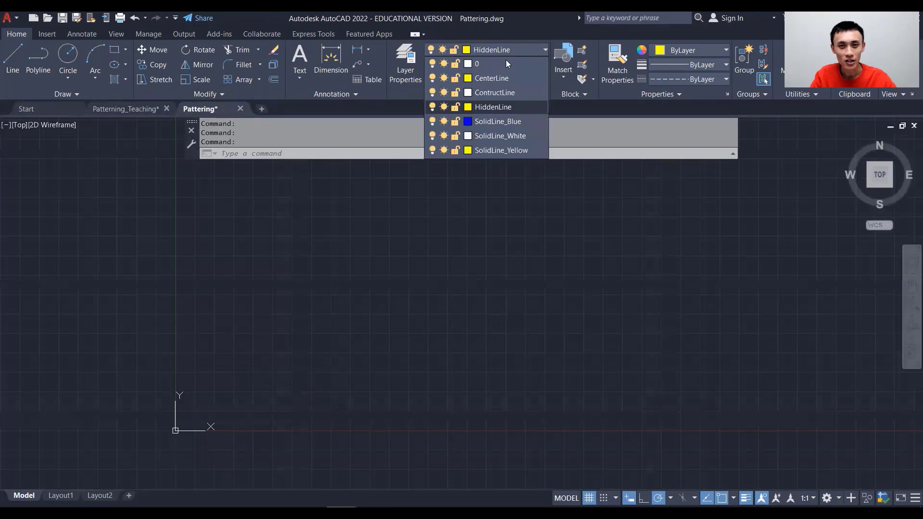
click(510, 134)
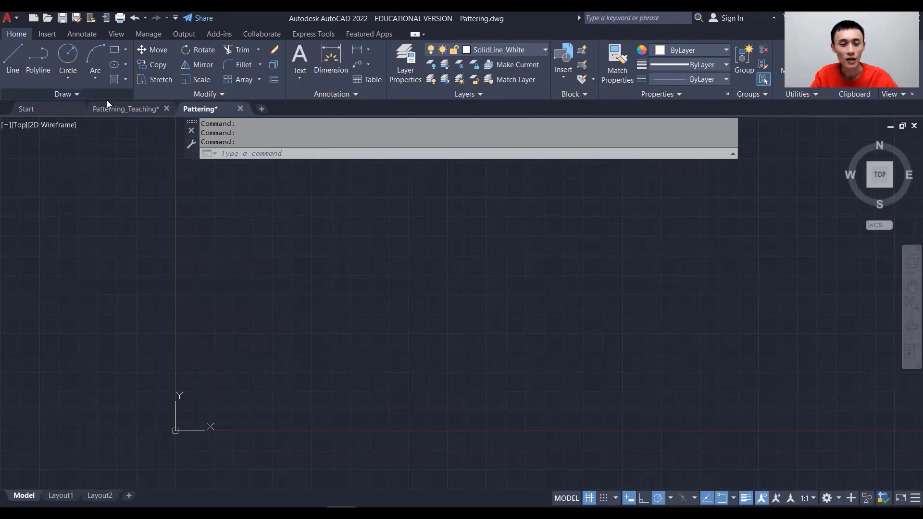
Draw a circle centred at 0,0 with a radius of 20.
click(72, 77)
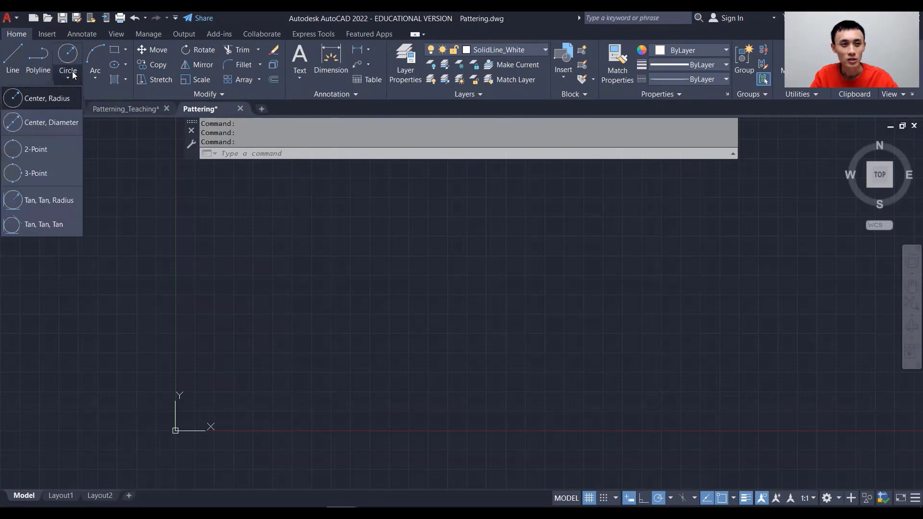
click(63, 100)
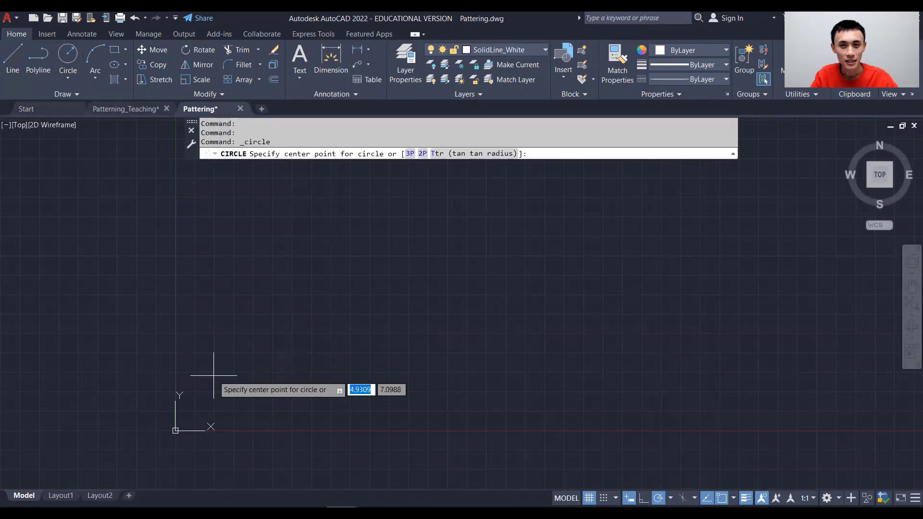
text(0,0)
key(Return)
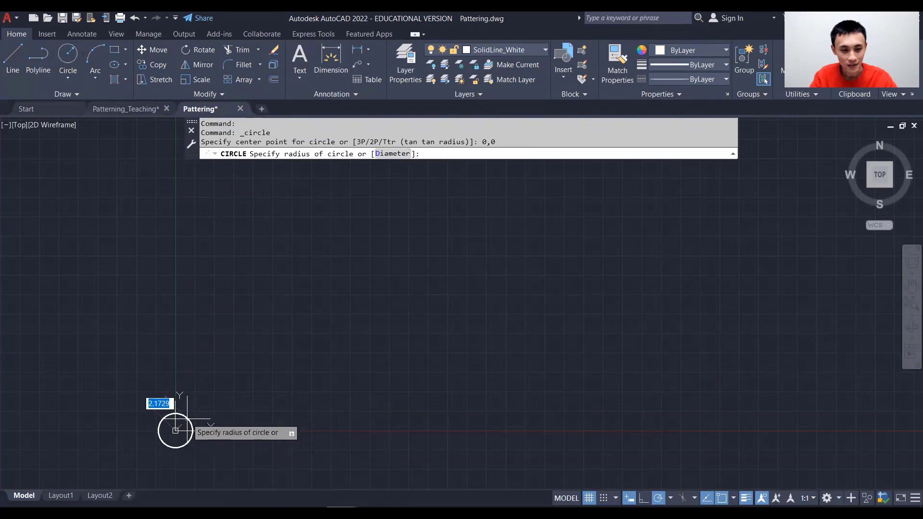
text(20)
key(Return)
scroll(282, 365, down, 3)
middle_drag(316, 362, 321, 264)
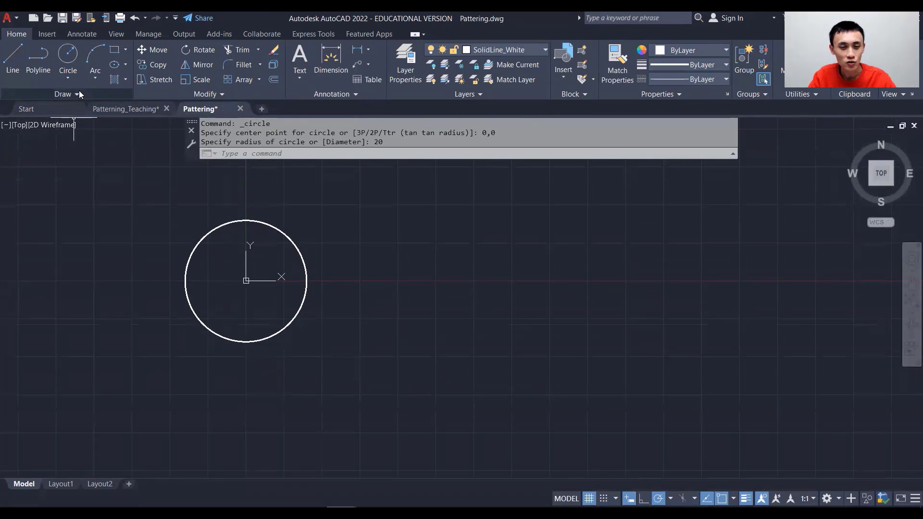
Make ContructLine the current layer and place a vertical construction line through 0,0.
click(514, 49)
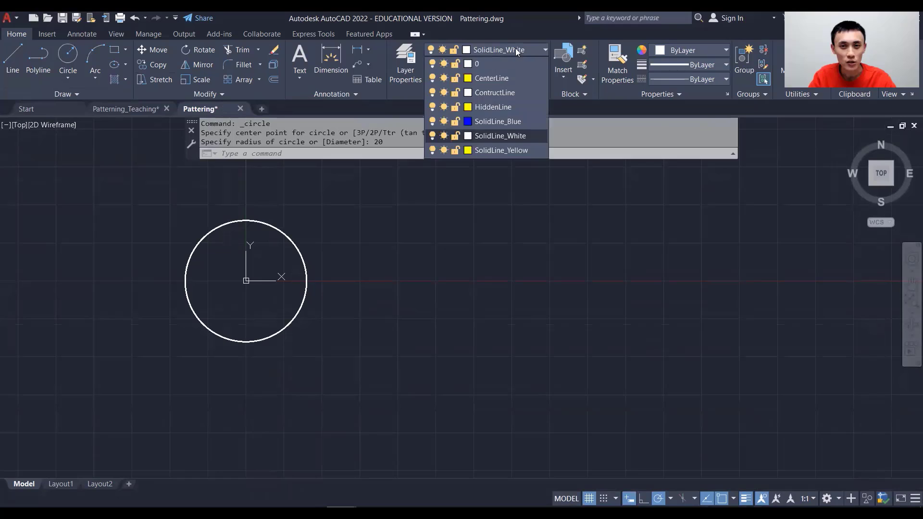
click(519, 92)
click(86, 94)
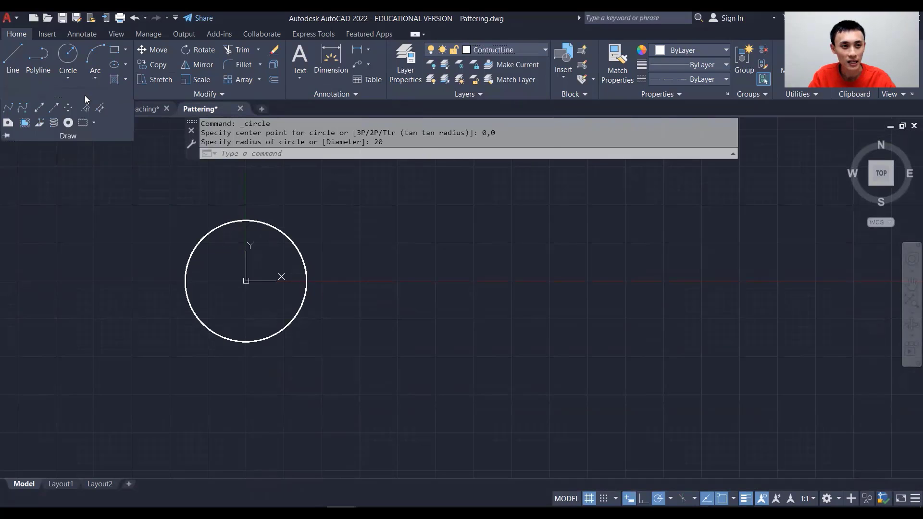
click(39, 108)
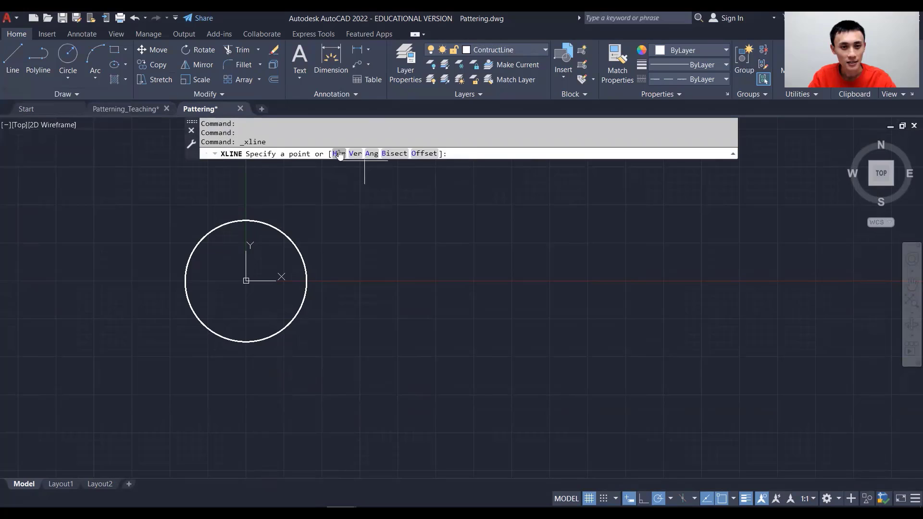
click(354, 153)
text(0,0)
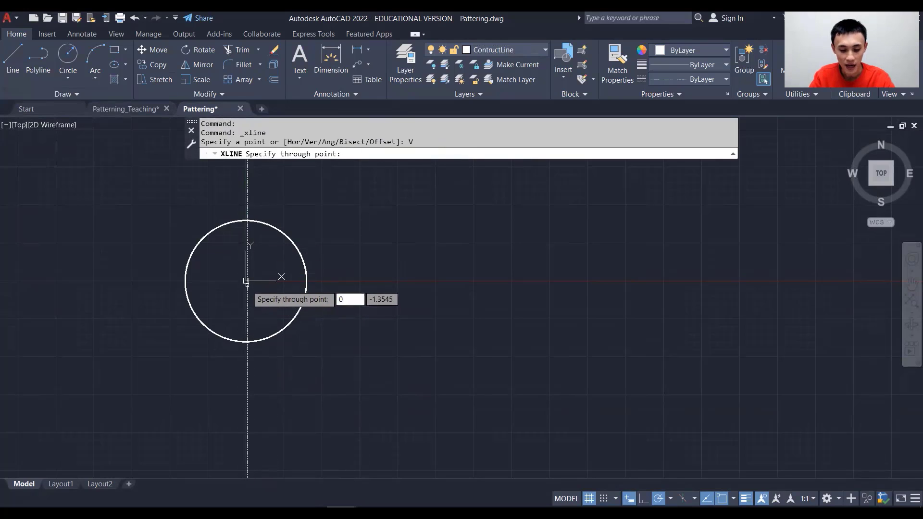
key(Return)
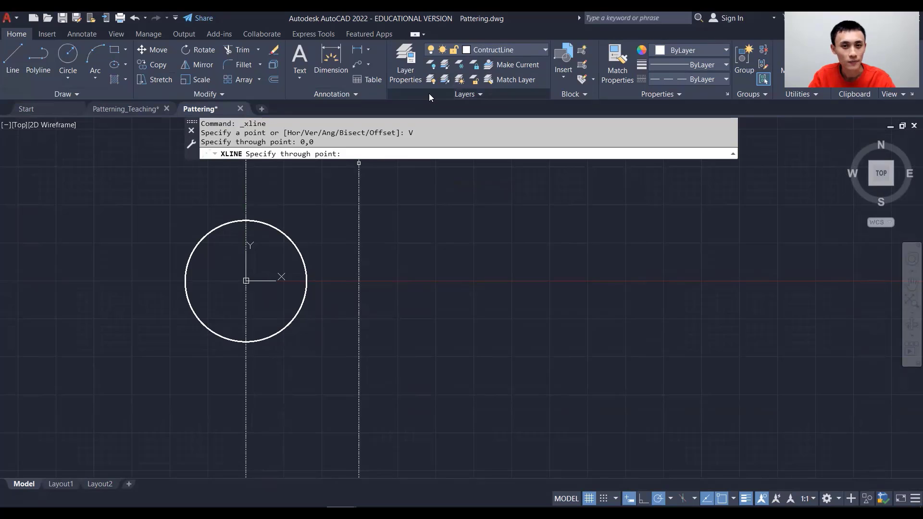
Place a horizontal construction line through the circle's centre at 0,0 and end the command.
click(69, 95)
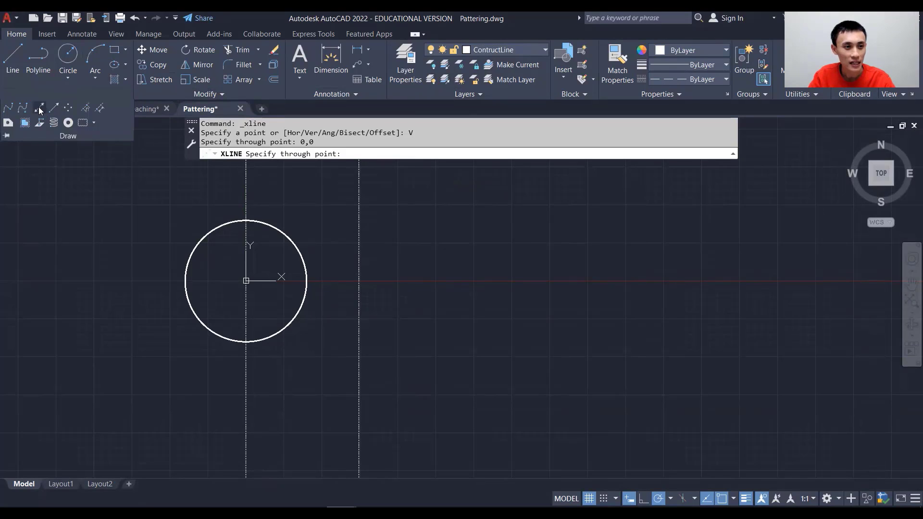
click(40, 123)
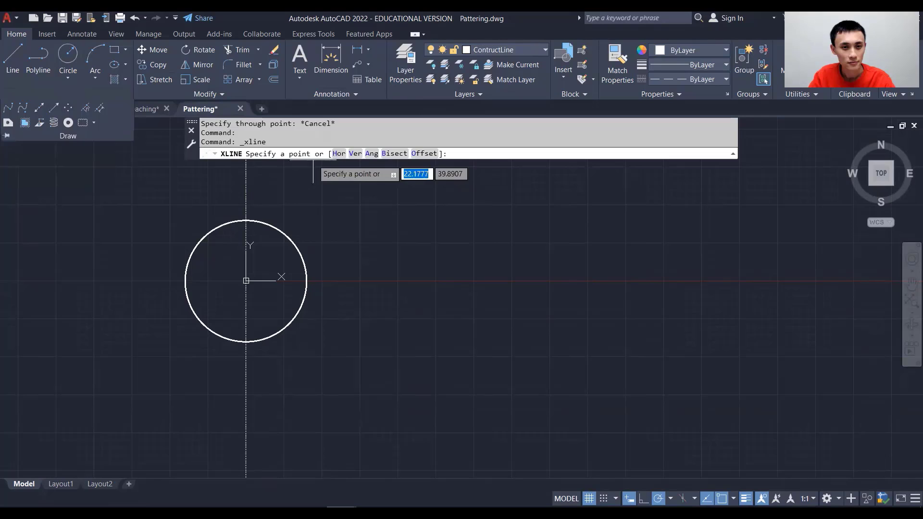
click(340, 153)
text(0)
key(Tab)
text(0)
key(Return)
key(Escape)
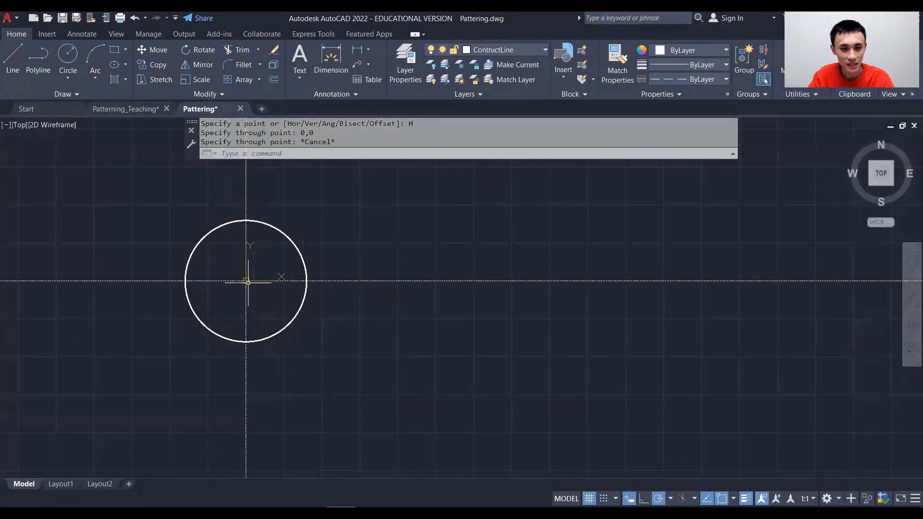
Offset the horizontal construction line with the Through option to the circle's bottom quadrant.
click(274, 80)
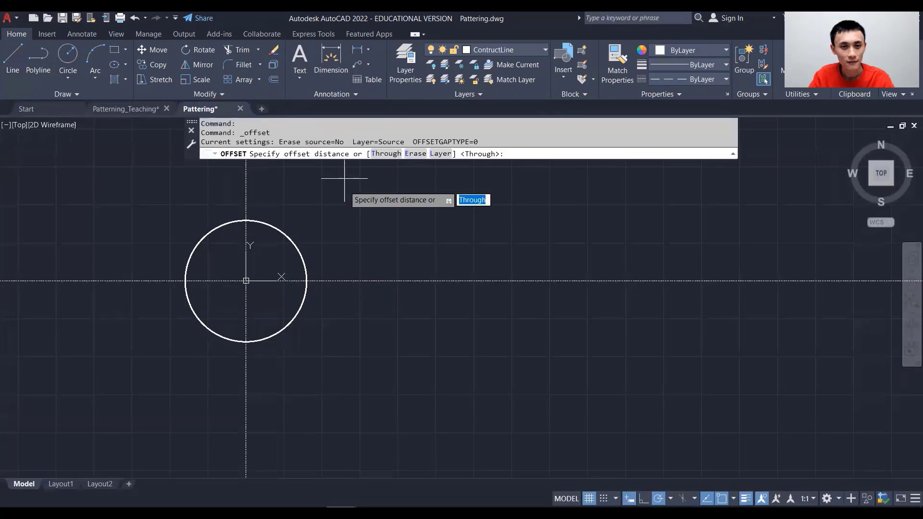
click(382, 155)
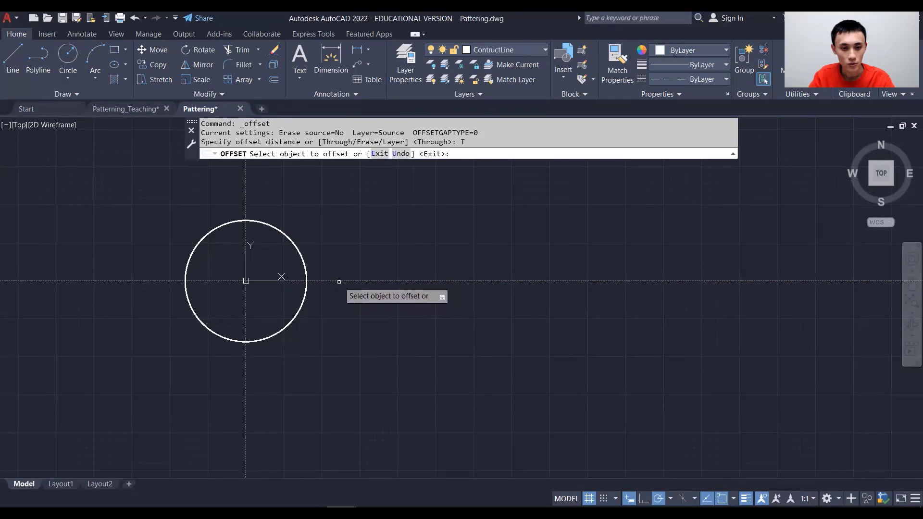
click(339, 281)
click(257, 343)
key(Escape)
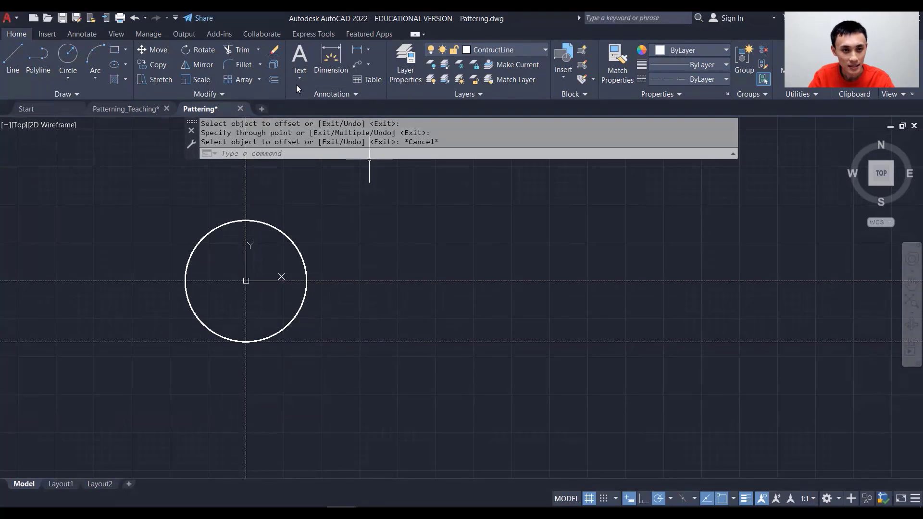
Offset the construction line at the circle's bottom edge downward by 10.
click(277, 79)
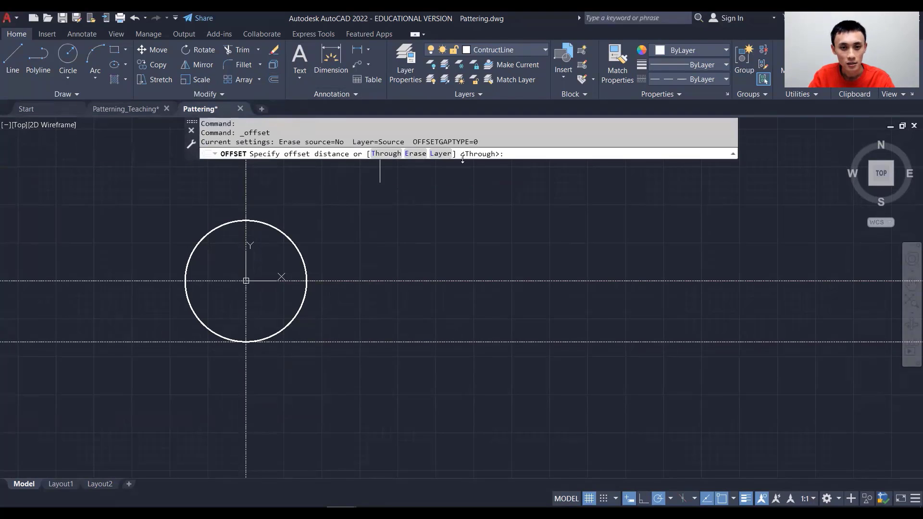
text(10)
key(Return)
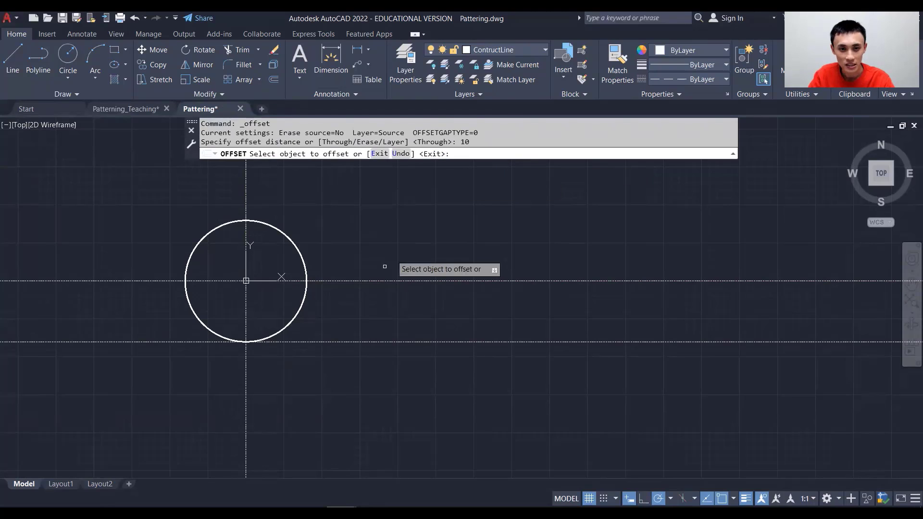
click(341, 341)
click(343, 370)
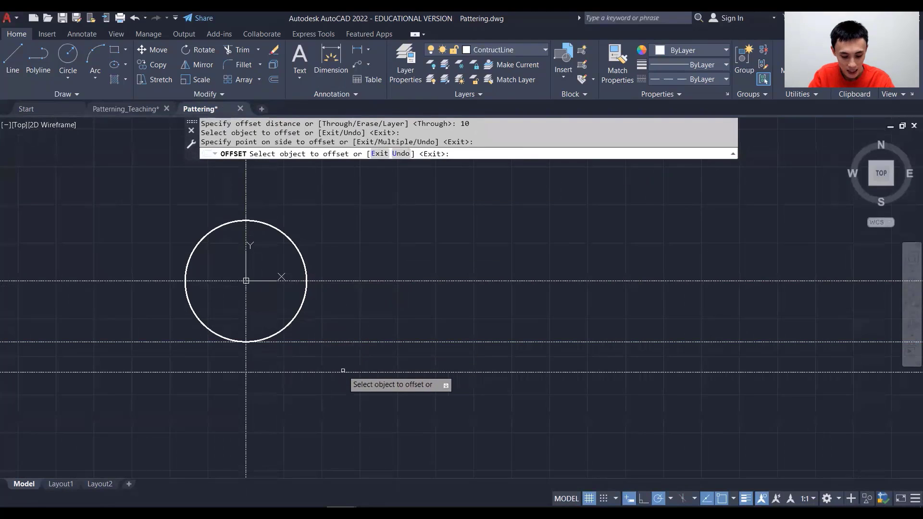
key(Escape)
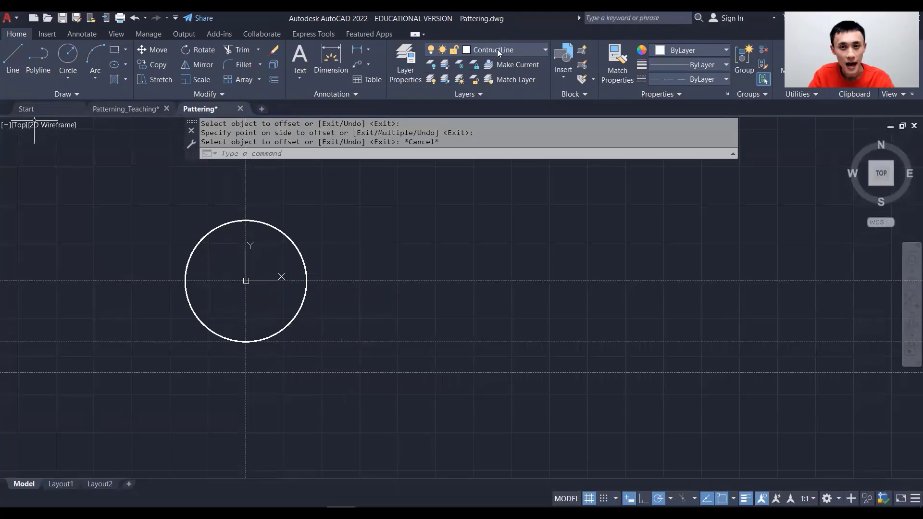
On the SolidLine_White layer, draw a rectangle 20 wide and 18 high in the empty area beside the circle.
click(522, 49)
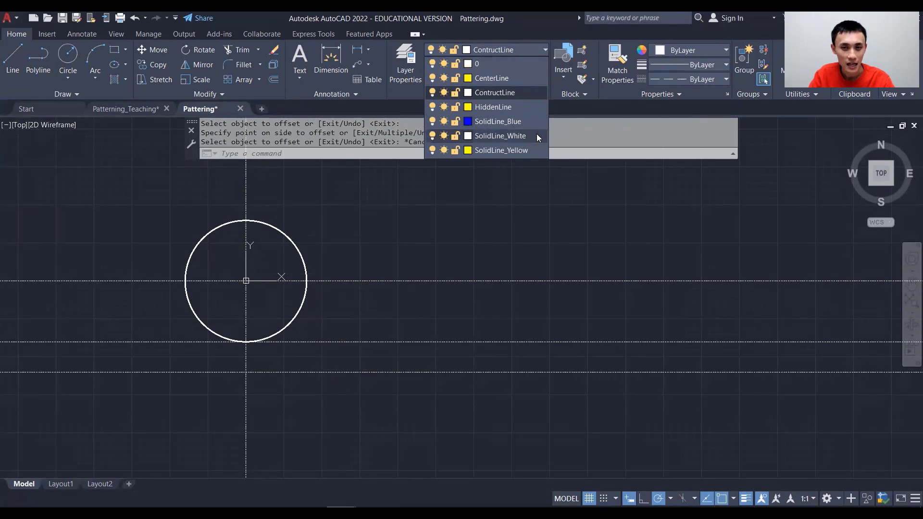
click(537, 135)
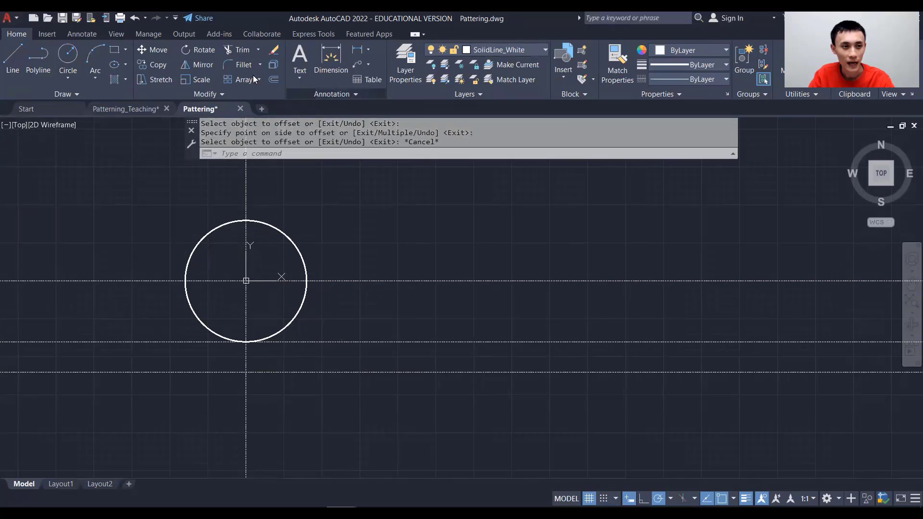
click(112, 49)
click(416, 261)
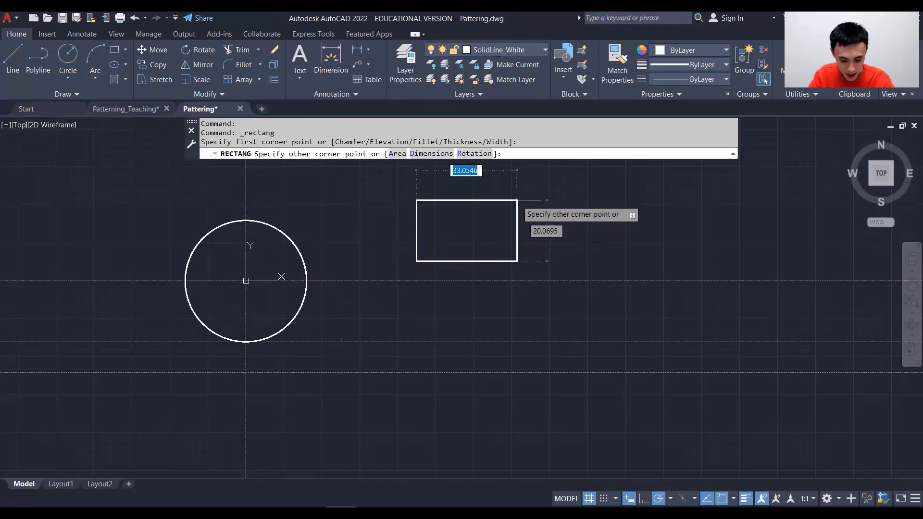
text(20)
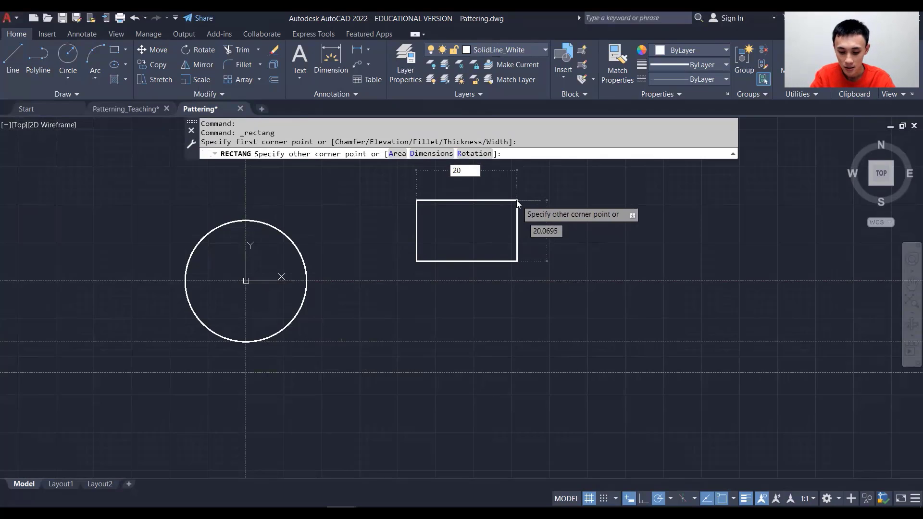
key(Tab)
text(18)
key(Return)
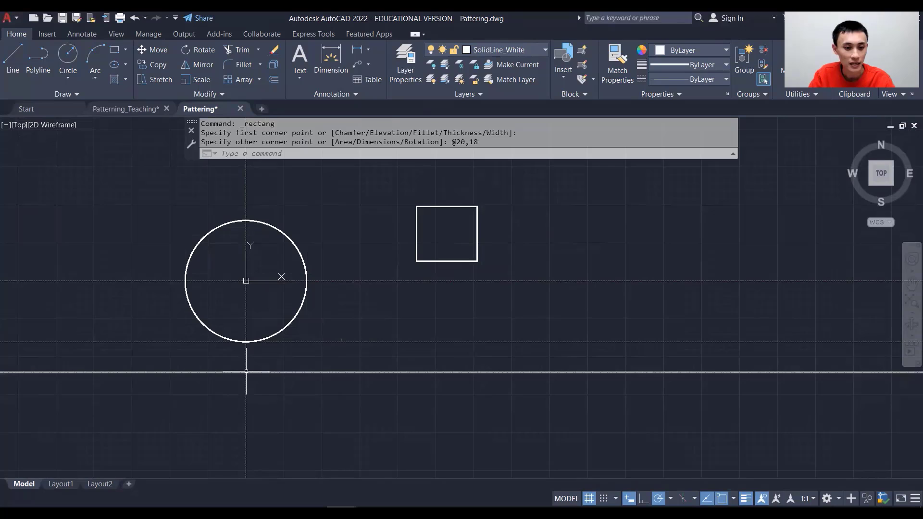
Move the rectangle by its top edge midpoint to the intersection of the vertical and lowest horizontal construction lines.
click(733, 500)
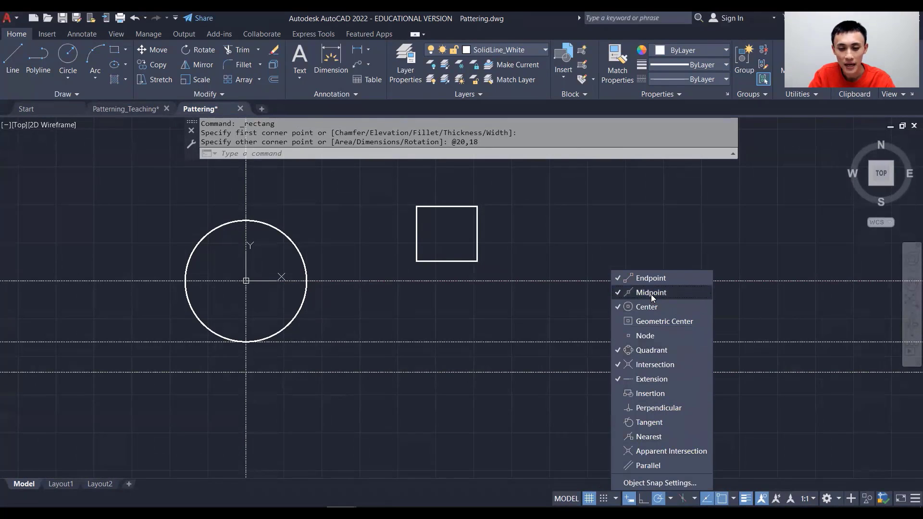
click(418, 202)
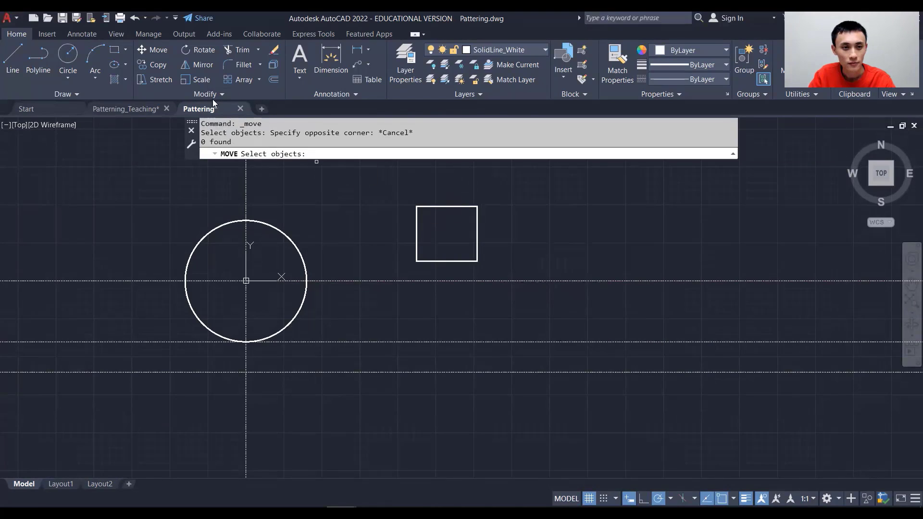
click(158, 50)
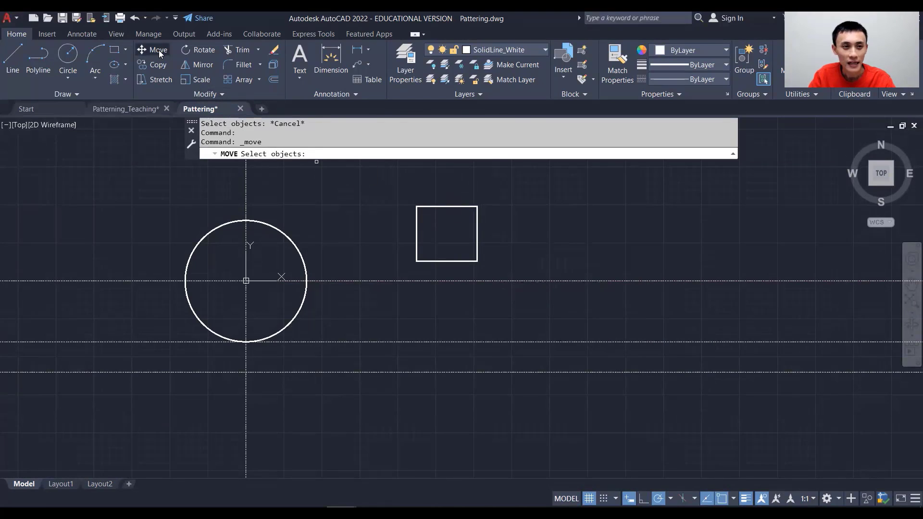
click(399, 187)
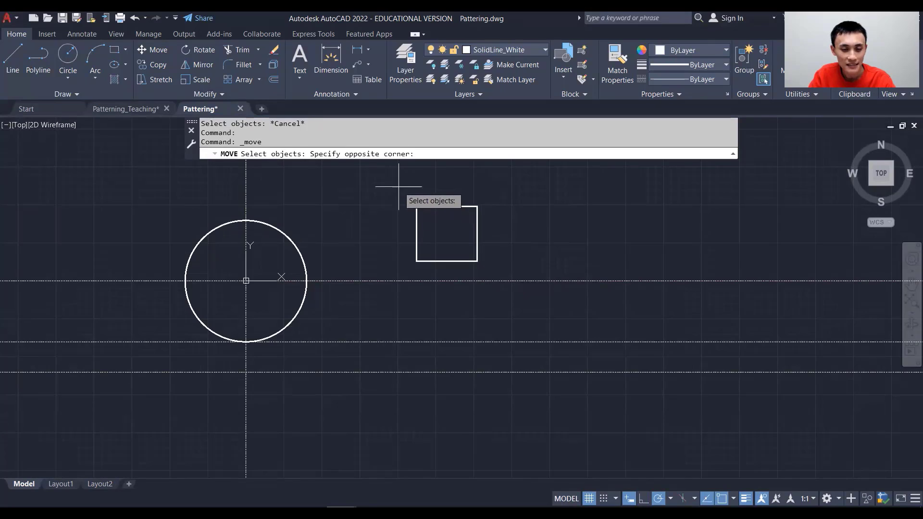
click(495, 266)
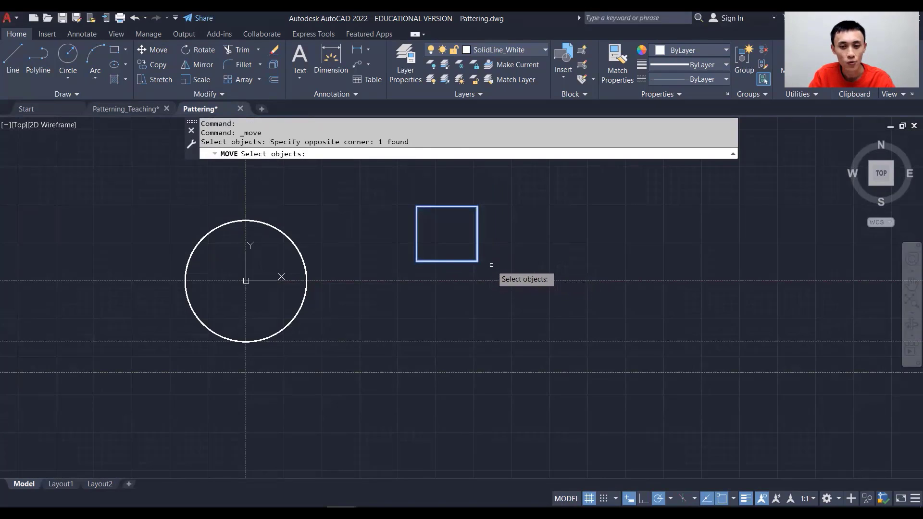
key(Return)
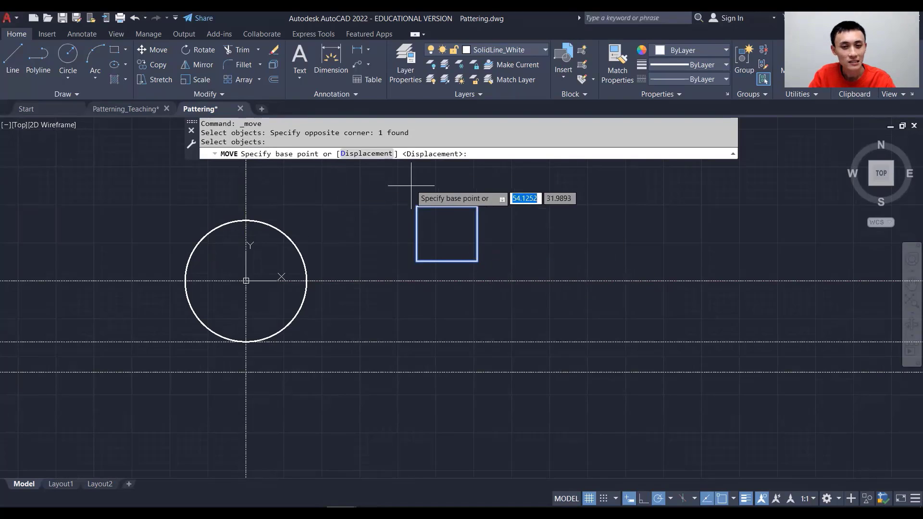
click(447, 205)
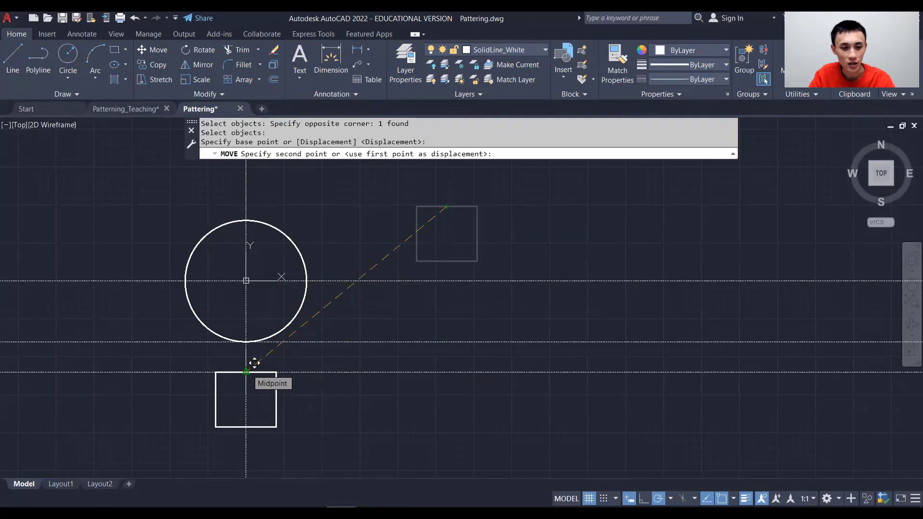
click(254, 363)
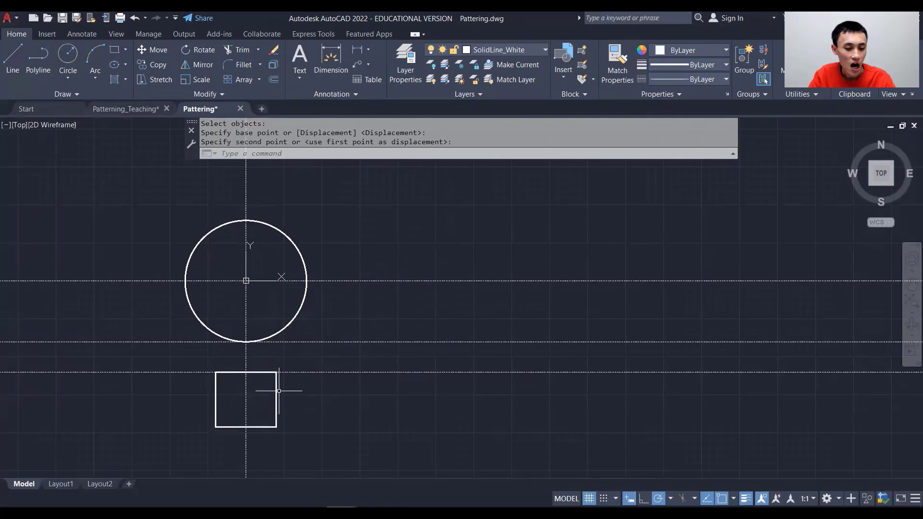
Create a polar array of the rectangle around the circle's centre with 5 items.
click(259, 80)
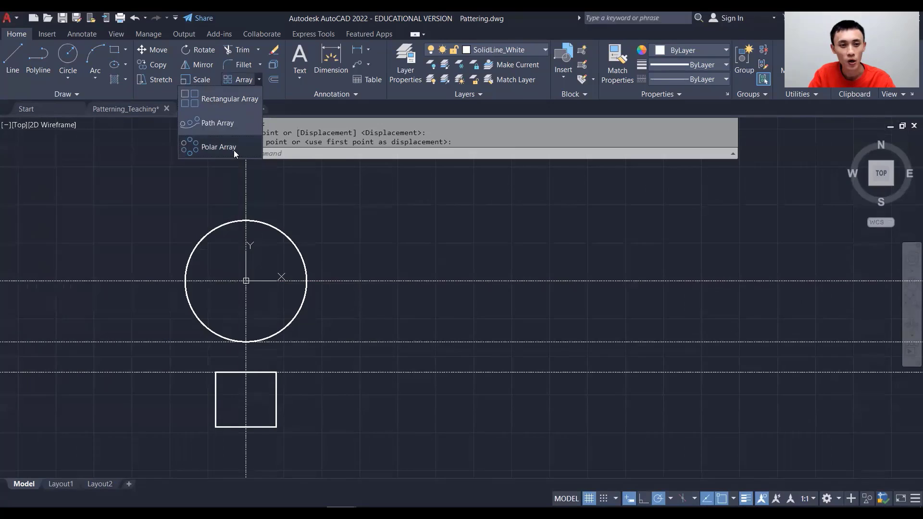
click(233, 150)
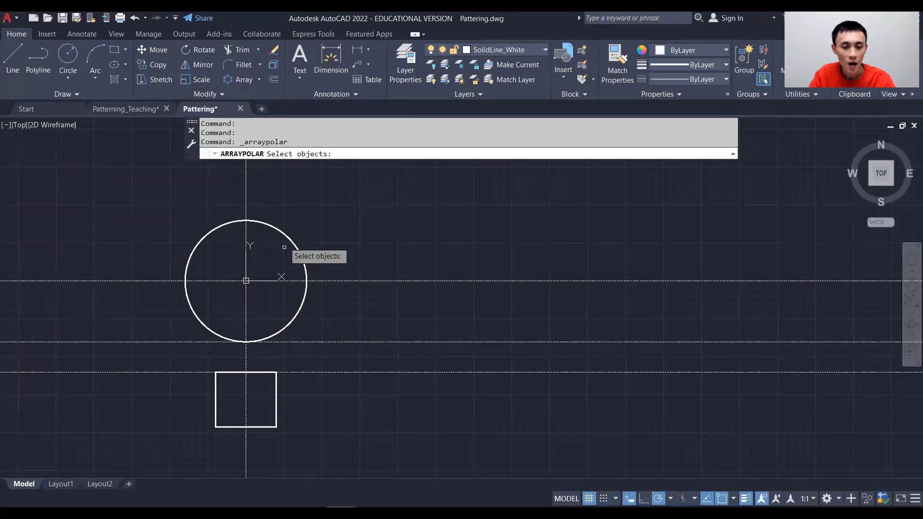
click(276, 386)
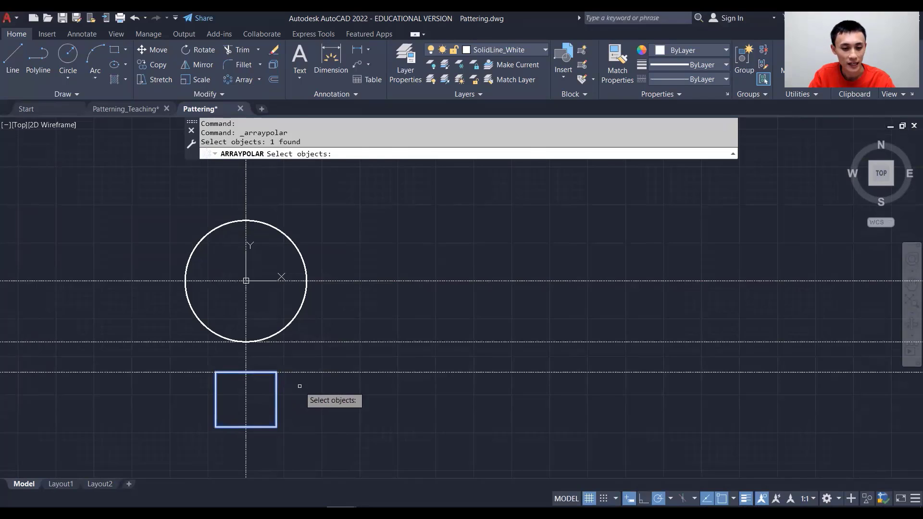
key(Return)
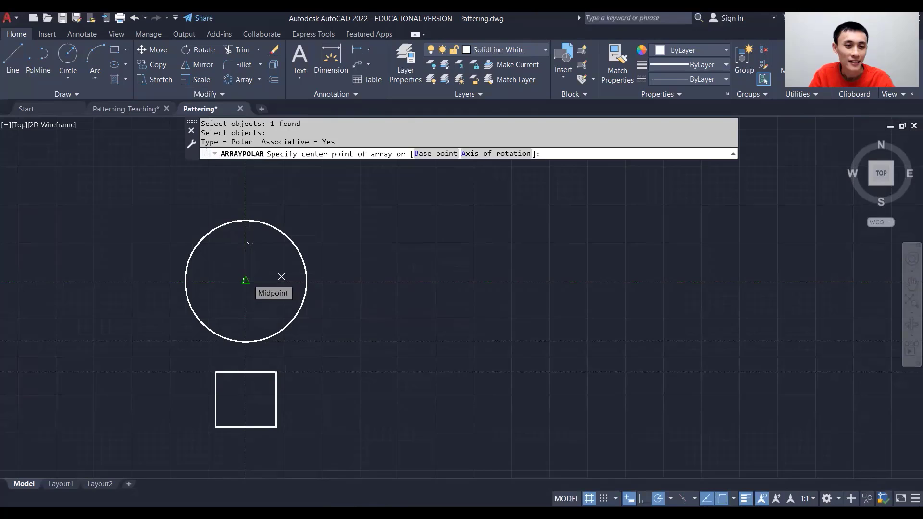
click(246, 280)
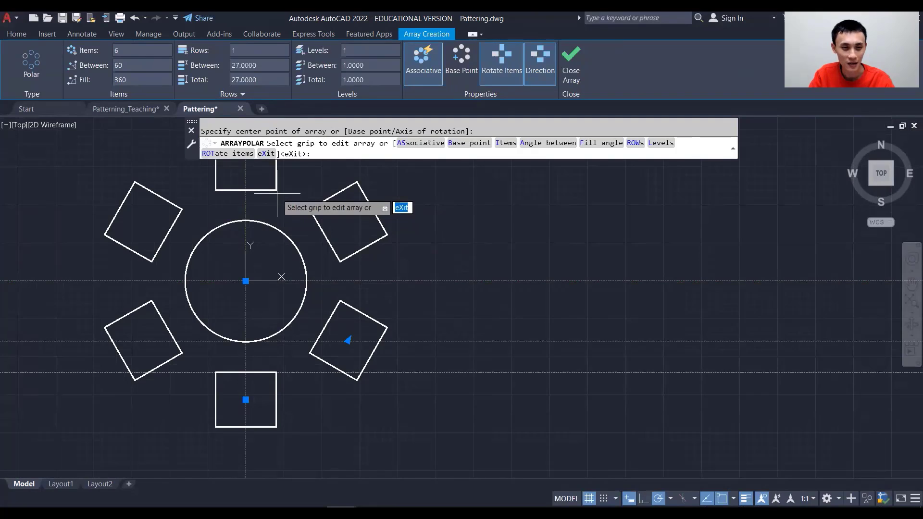
click(126, 49)
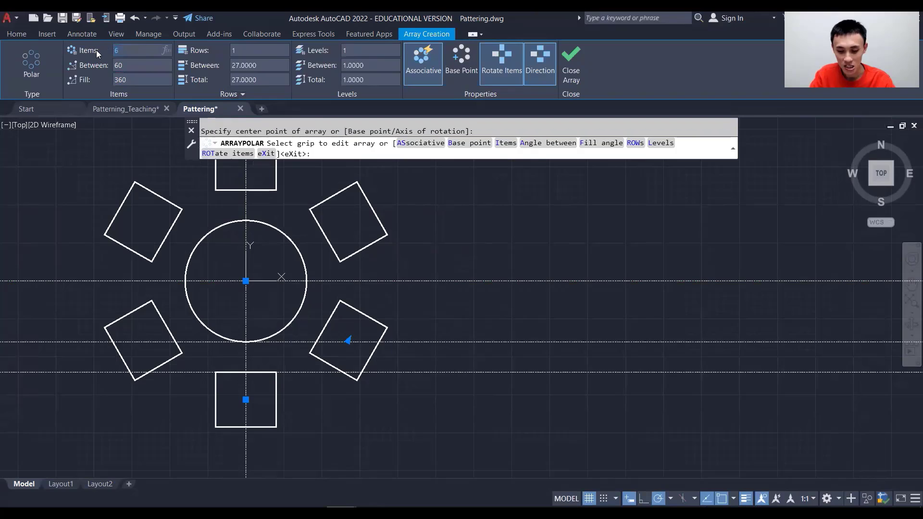
text(5)
key(Return)
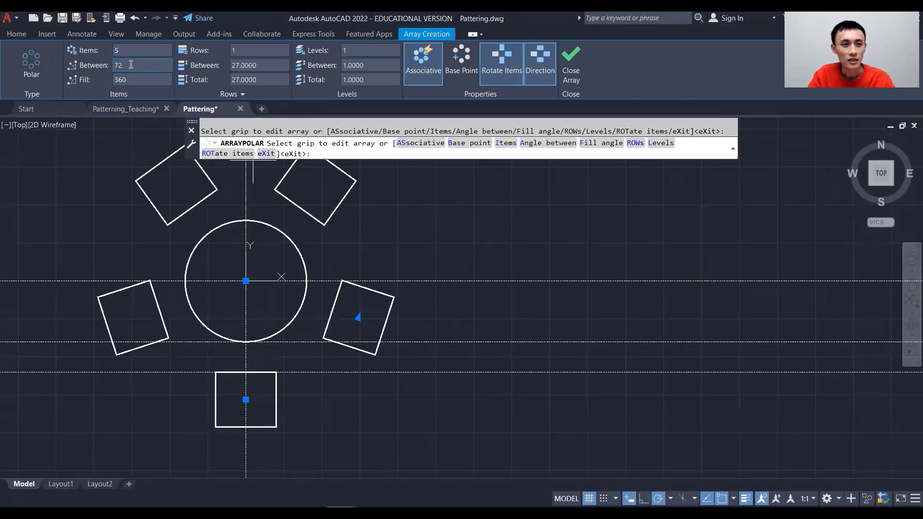
Try a 60° angle between the array items, and set the fill angle back to 360°.
click(130, 65)
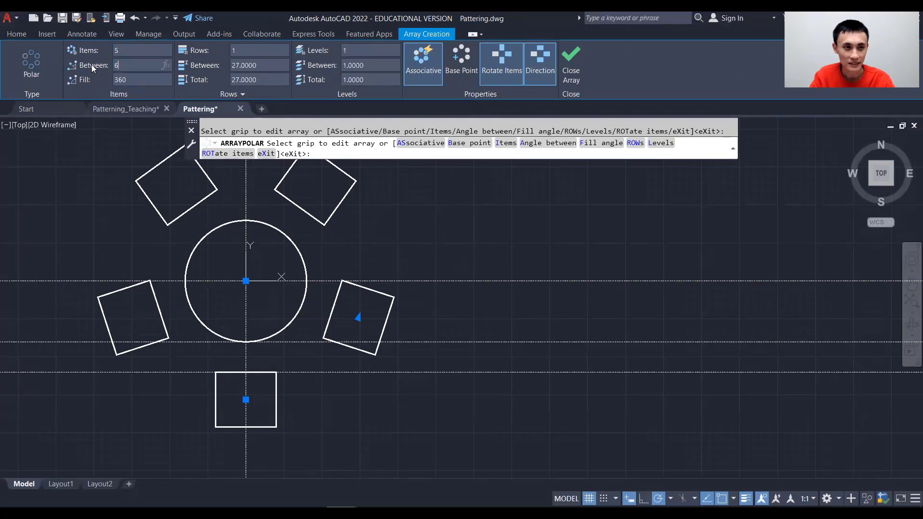
key(Return)
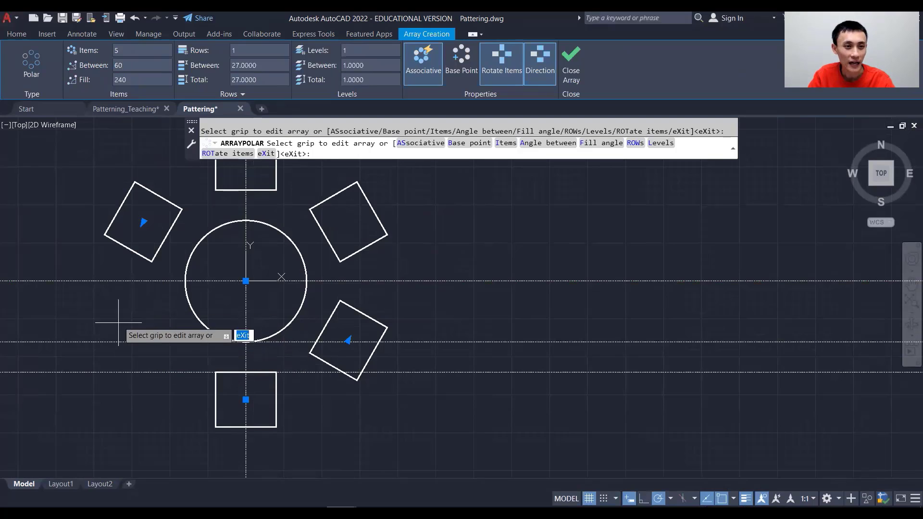
click(134, 81)
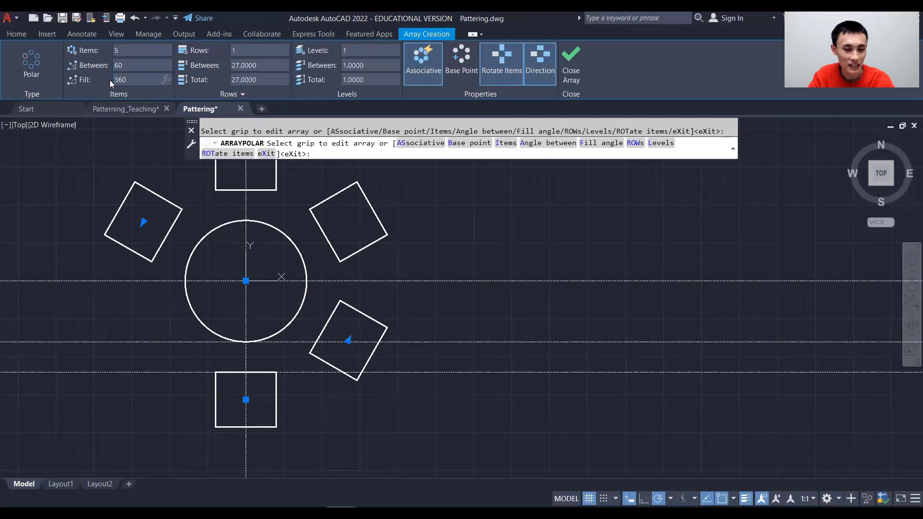
key(Return)
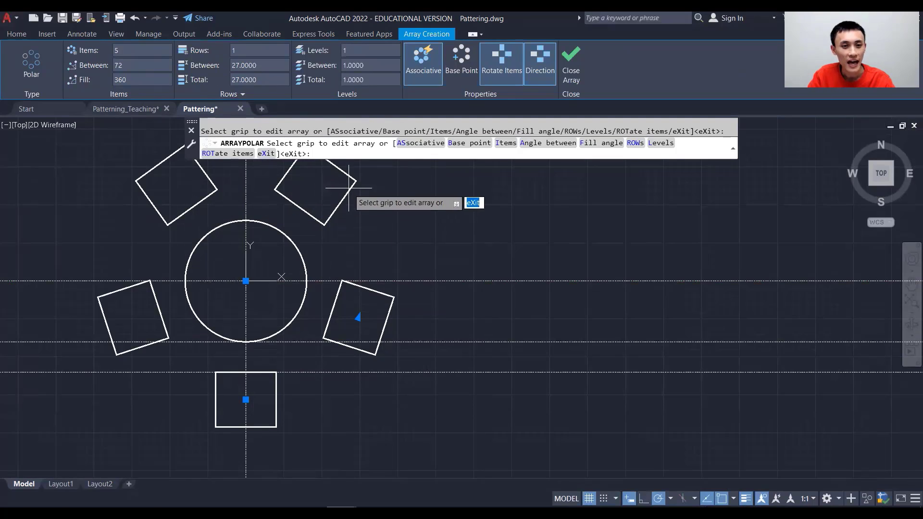
Try 3 rows in the polar array, and return it to 1 row.
scroll(351, 197, down, 2)
scroll(352, 202, up, 2)
scroll(351, 198, down, 2)
click(231, 50)
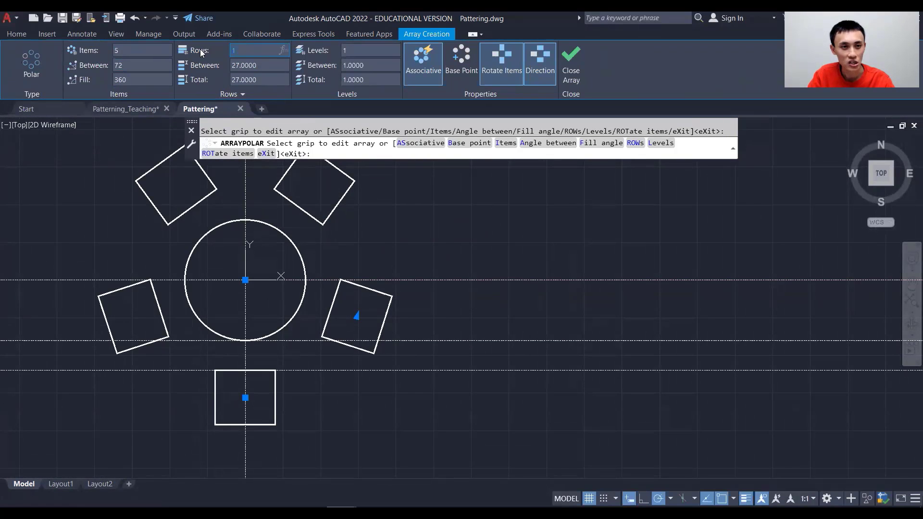
key(BackSpace)
text(3)
key(Return)
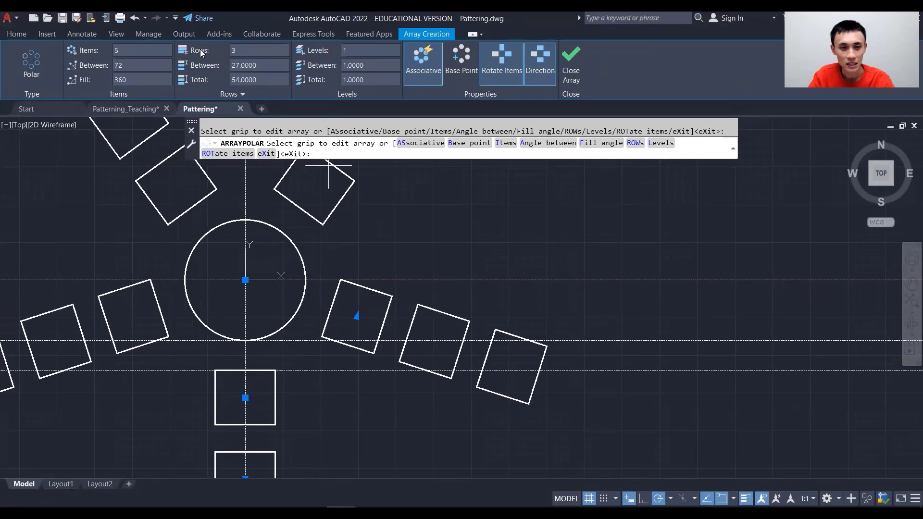
scroll(380, 286, down, 1)
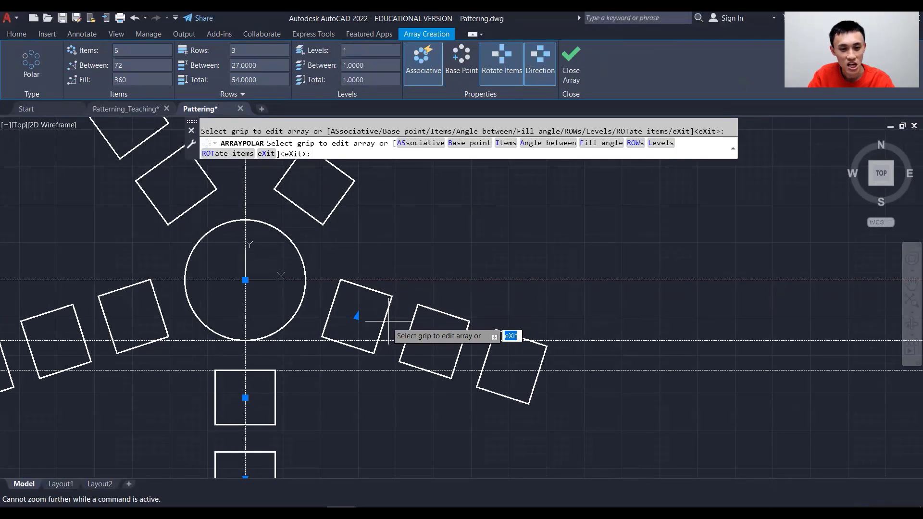
scroll(278, 243, up, 5)
scroll(305, 255, down, 5)
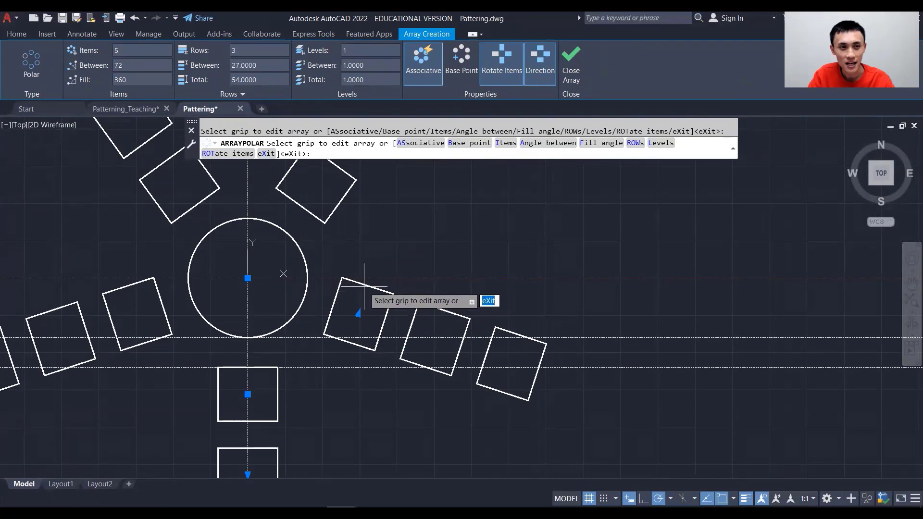
click(234, 49)
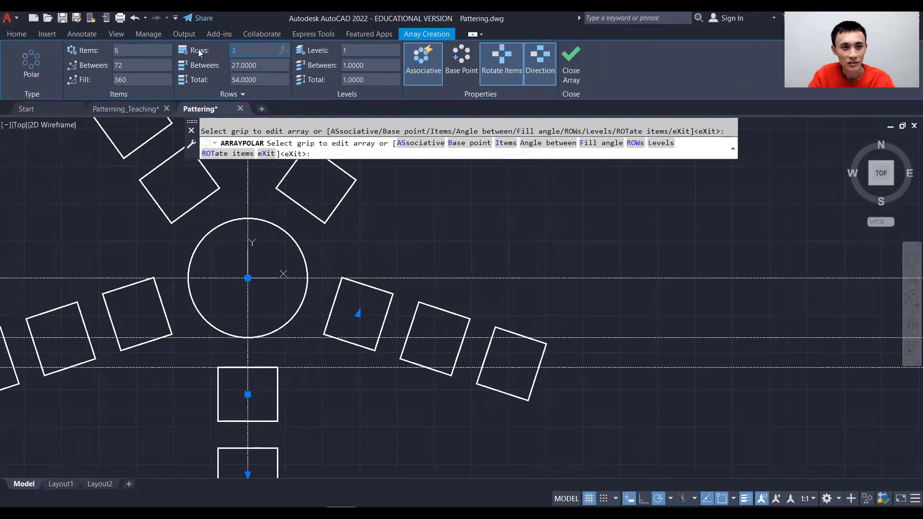
key(Return)
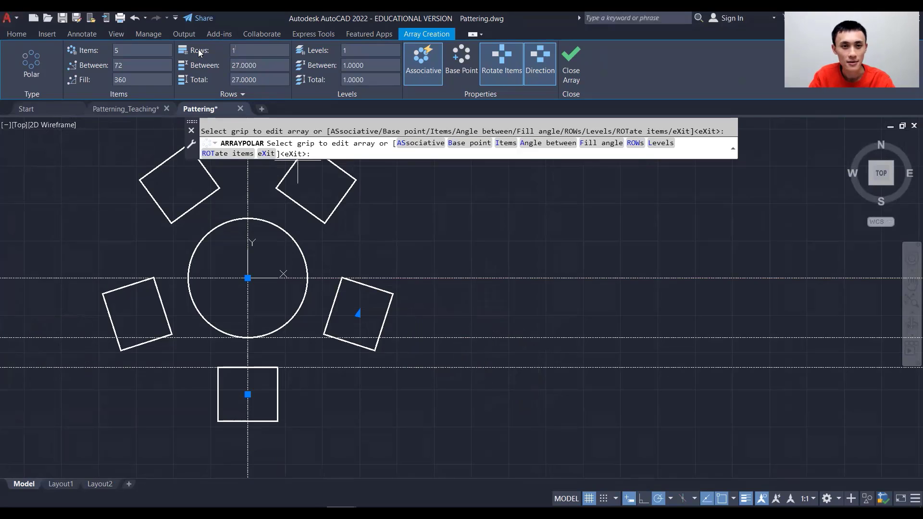
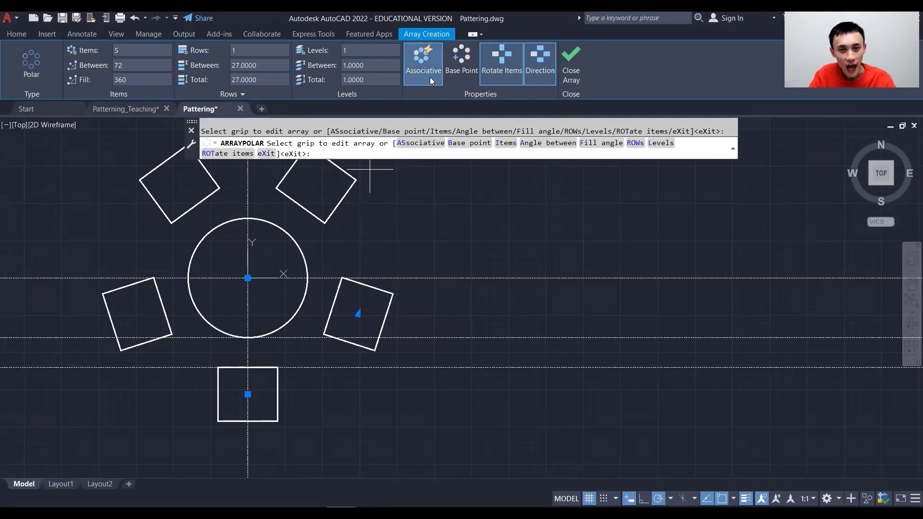
Turn off the Associative option for the polar array and finish the array.
click(426, 72)
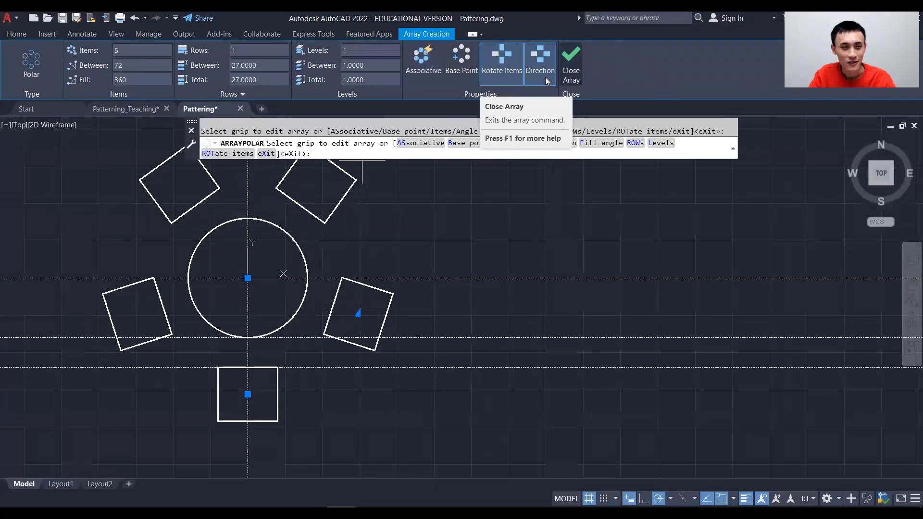
click(425, 73)
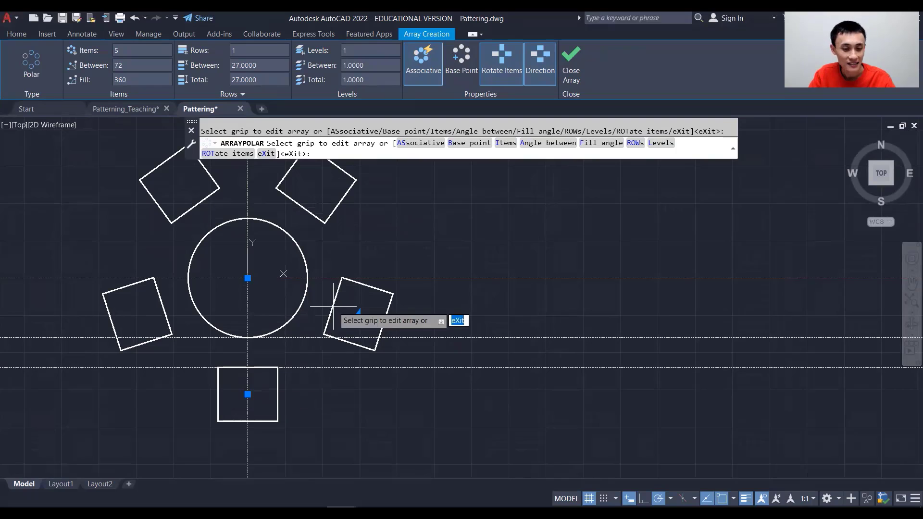
click(430, 78)
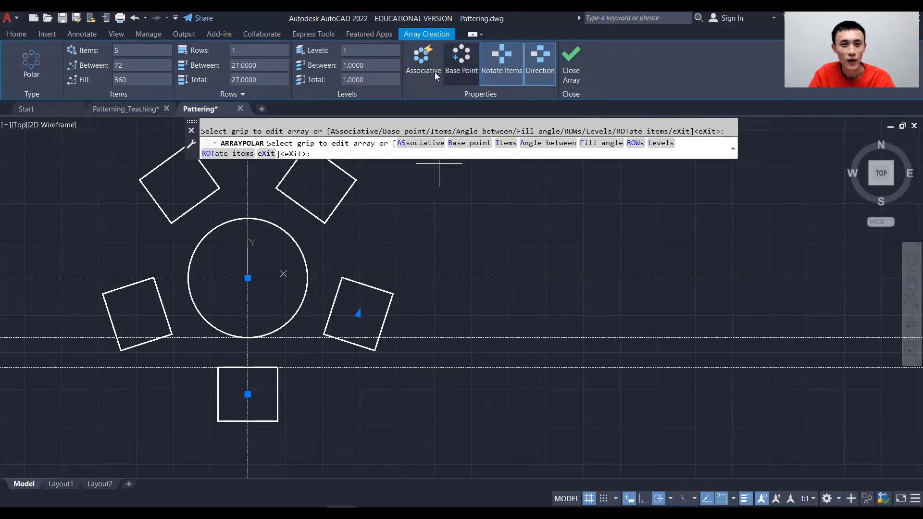
click(575, 64)
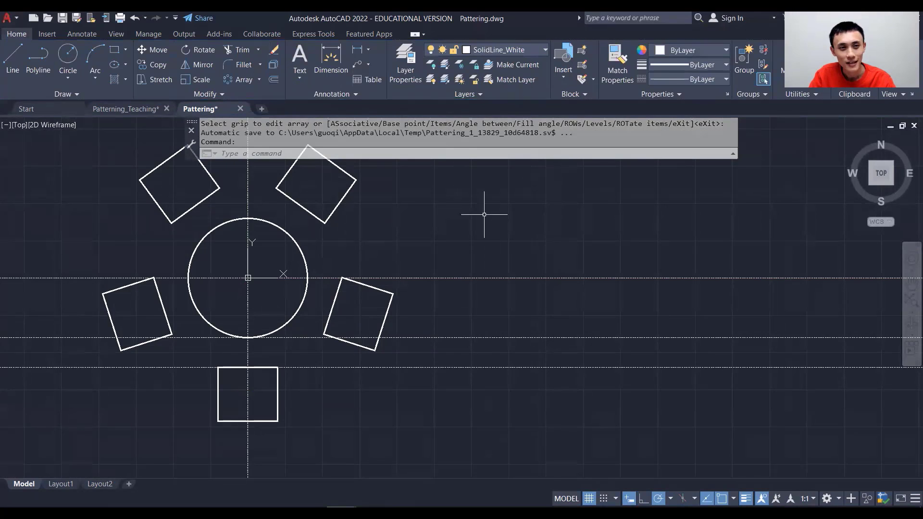
Save the drawing with the completed polar array.
scroll(467, 204, down, 2)
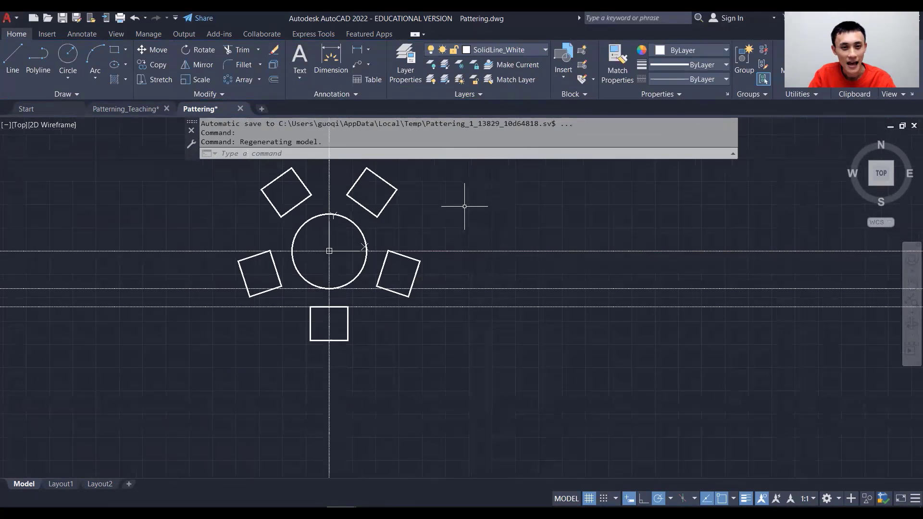
click(63, 18)
middle_drag(441, 202, 459, 268)
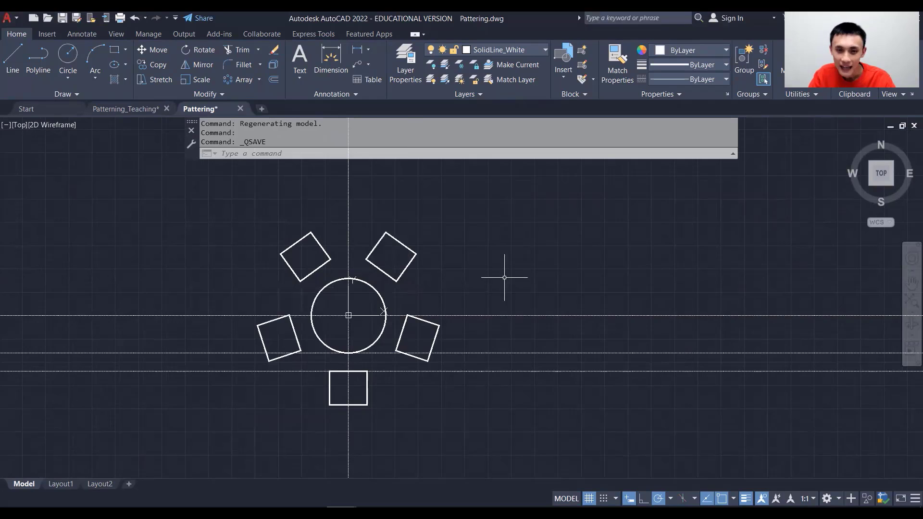
Paste a copy of the circle and its lowest rectangle into the empty area left of the array, with object snap temporarily off.
scroll(505, 278, down, 2)
middle_drag(506, 279, 625, 261)
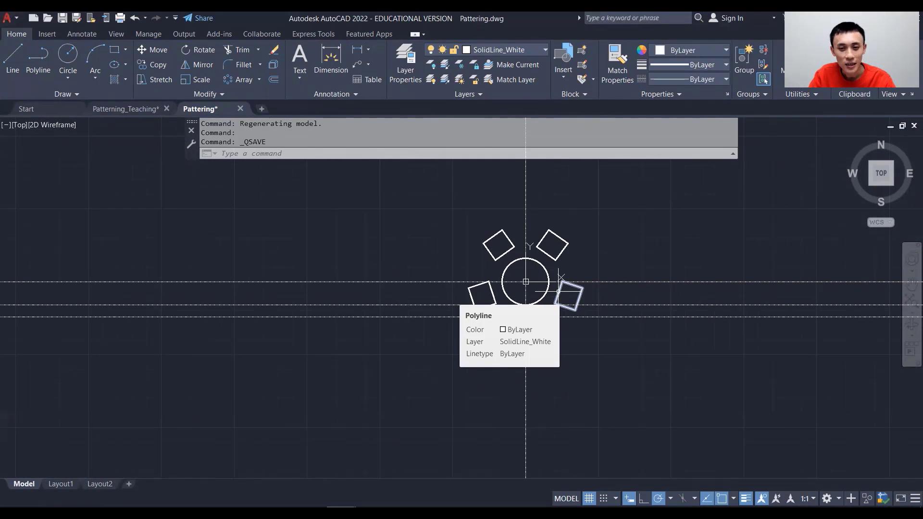
key(Delete)
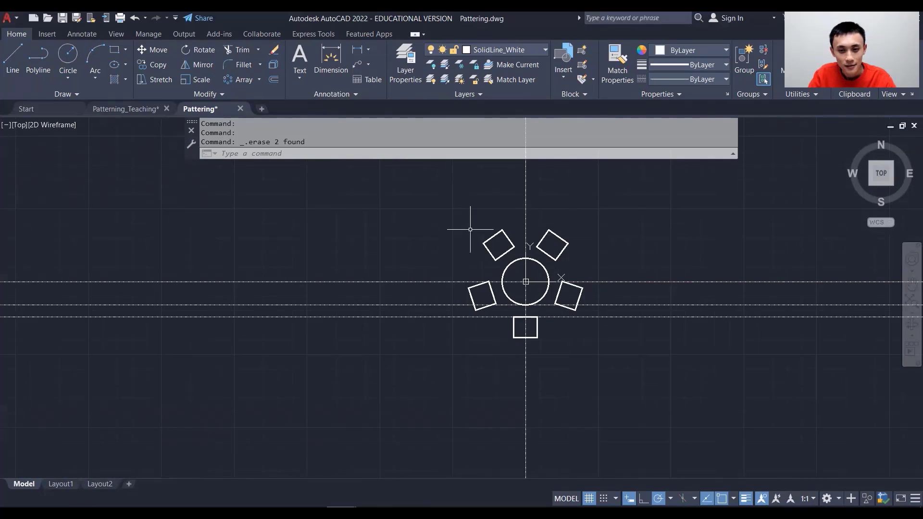
click(507, 266)
click(513, 325)
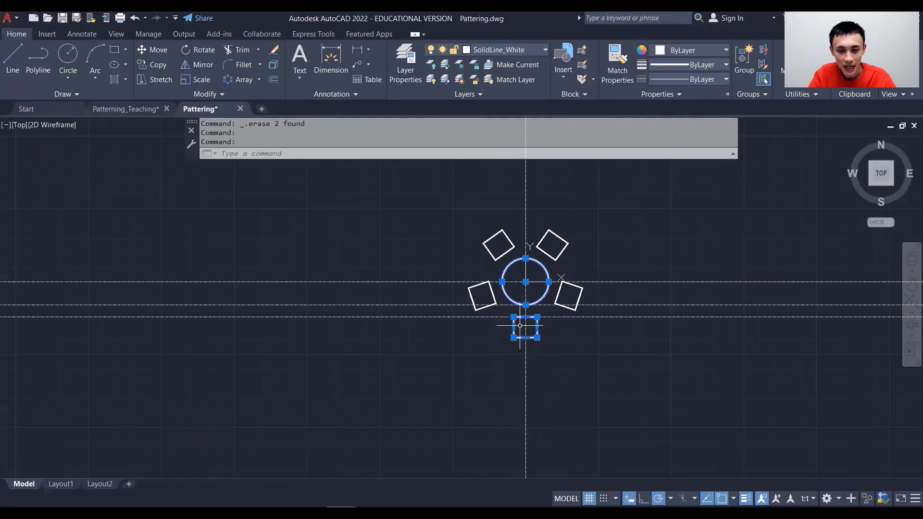
key(ctrl+c)
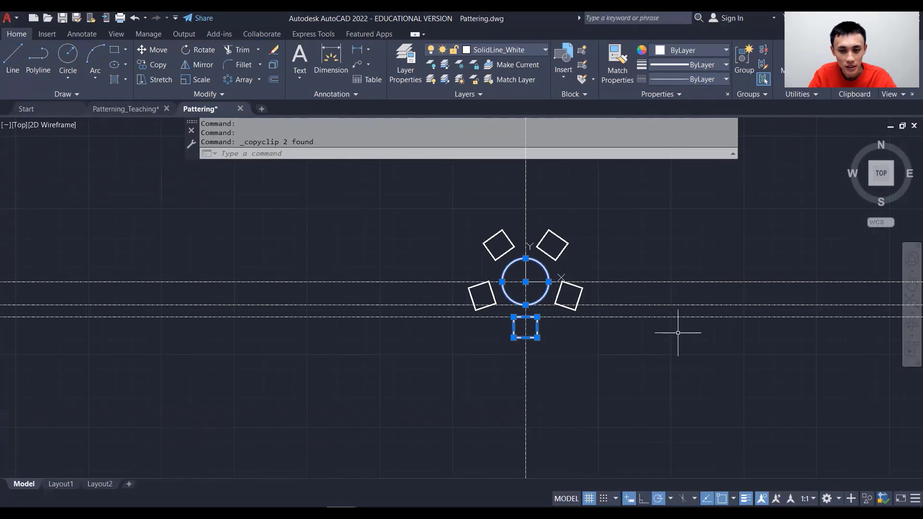
key(ctrl+v)
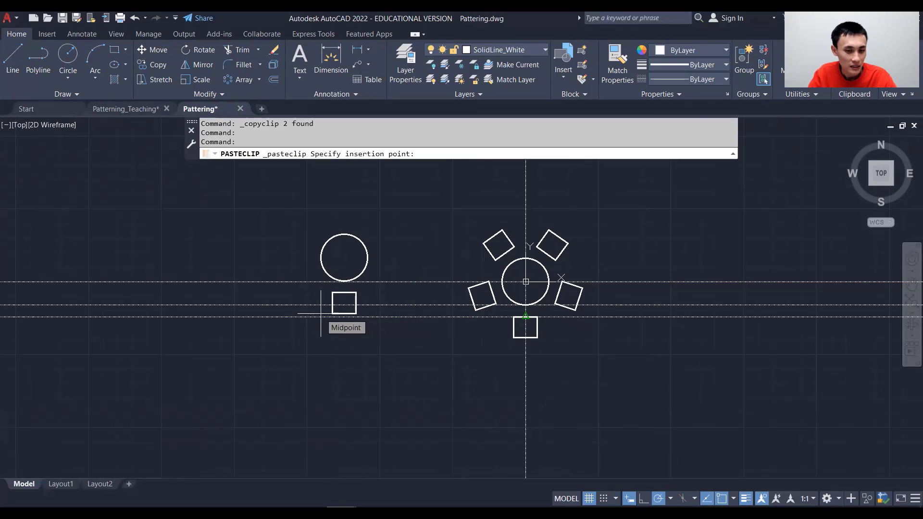
click(721, 500)
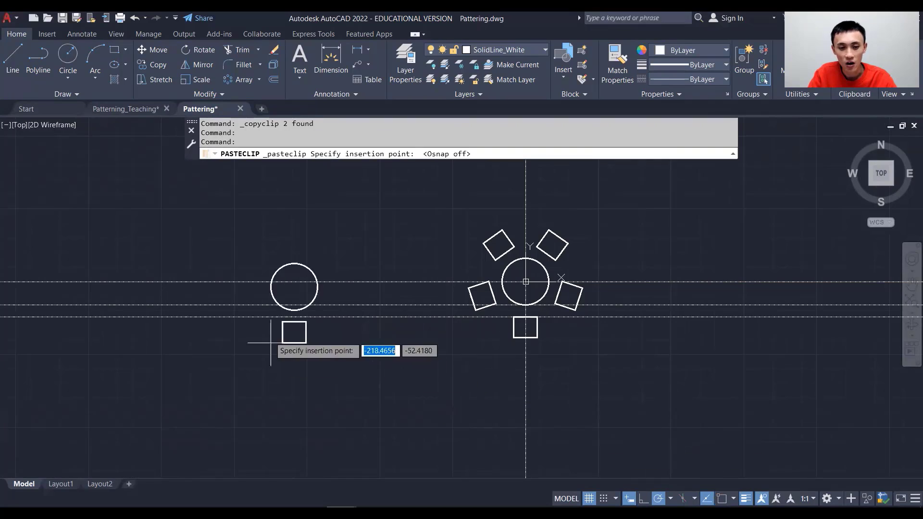
click(284, 310)
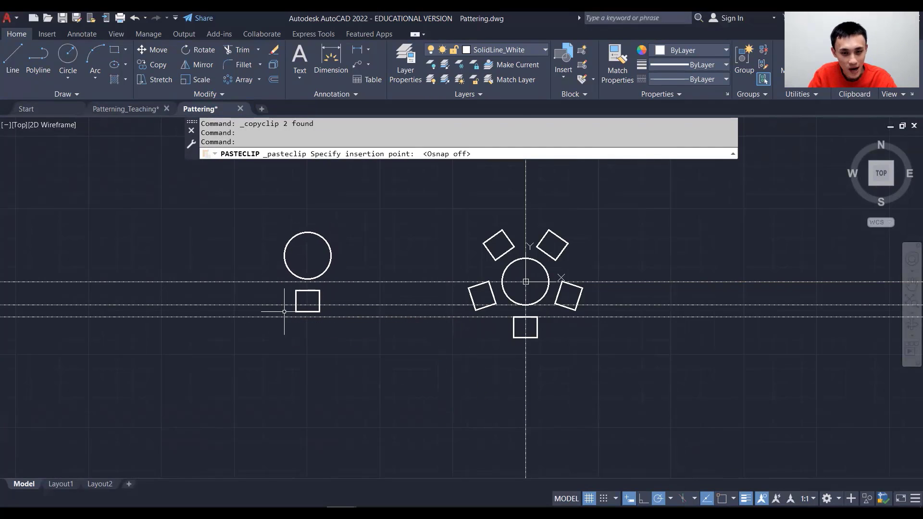
click(721, 499)
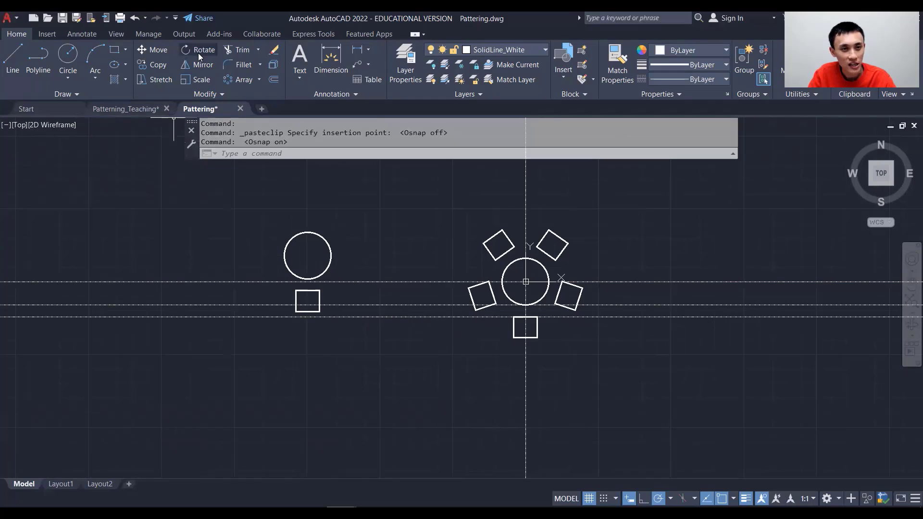
Move the copied circle and rectangle straight down by the circle's centre onto the horizontal construction line through the original table's centre.
click(159, 51)
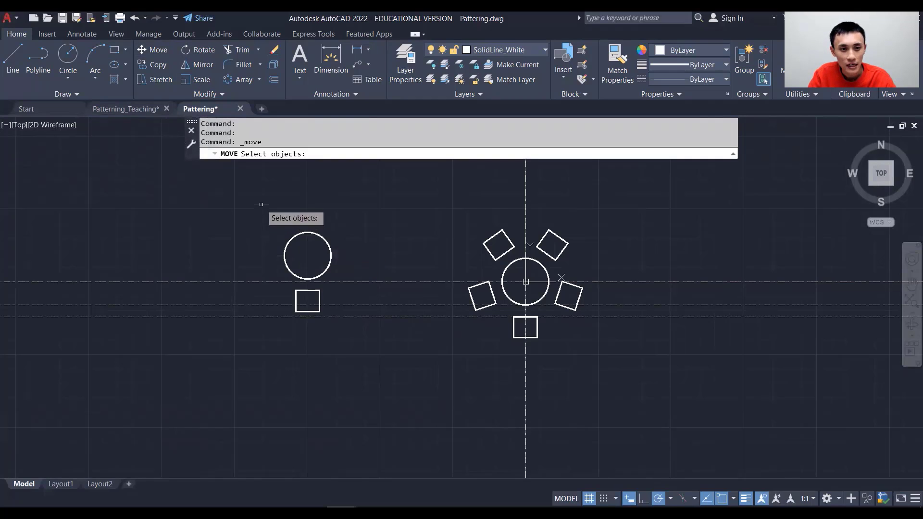
click(268, 210)
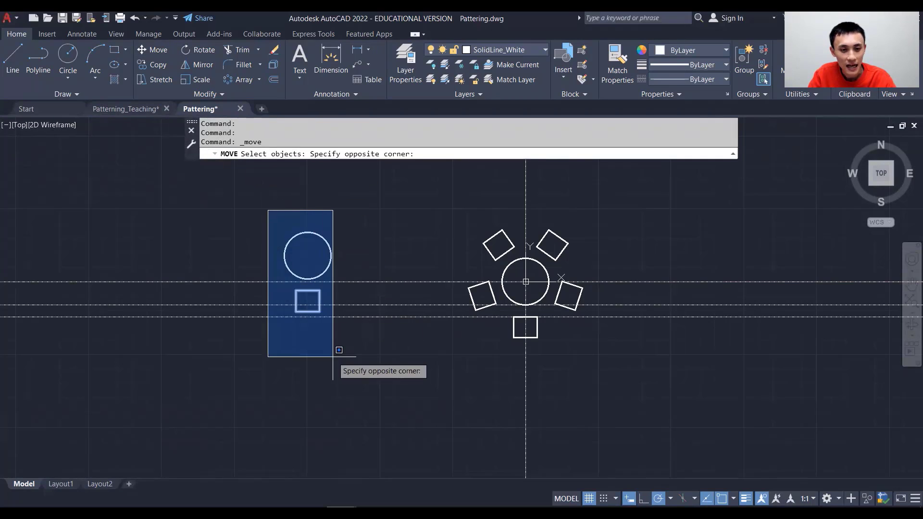
click(344, 347)
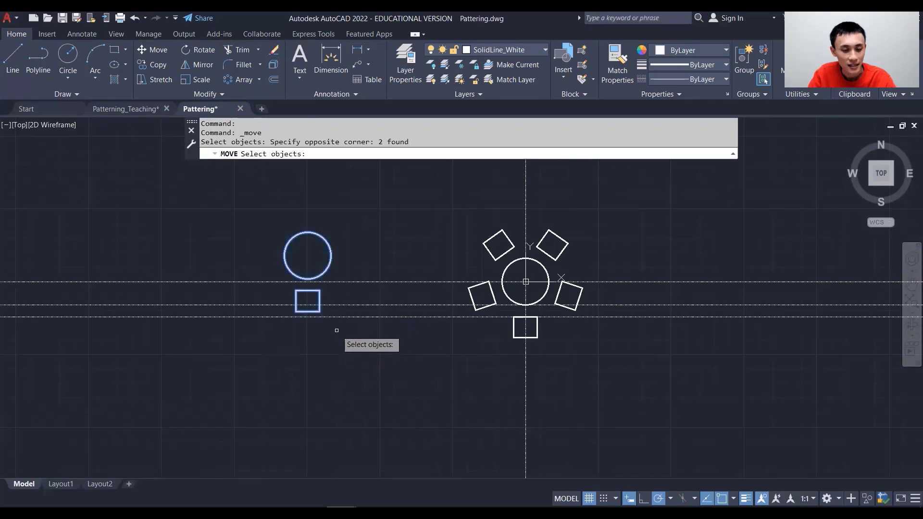
key(Return)
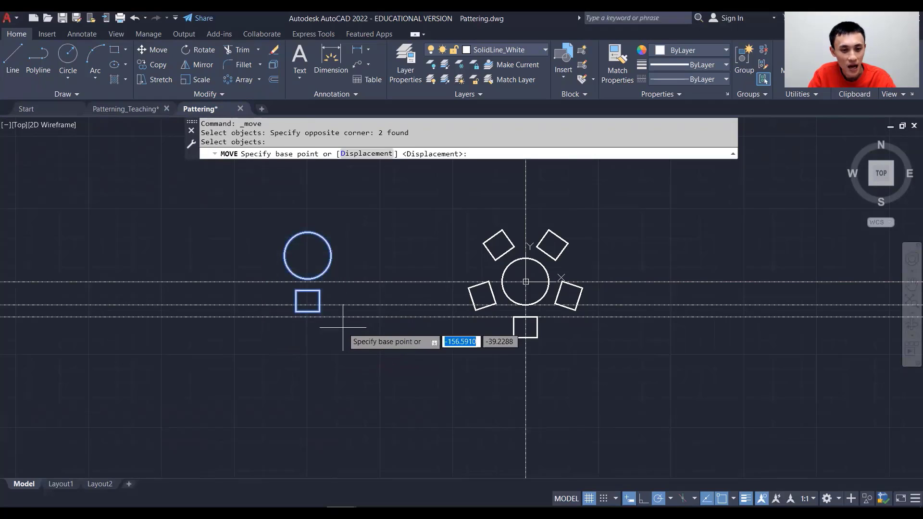
click(307, 256)
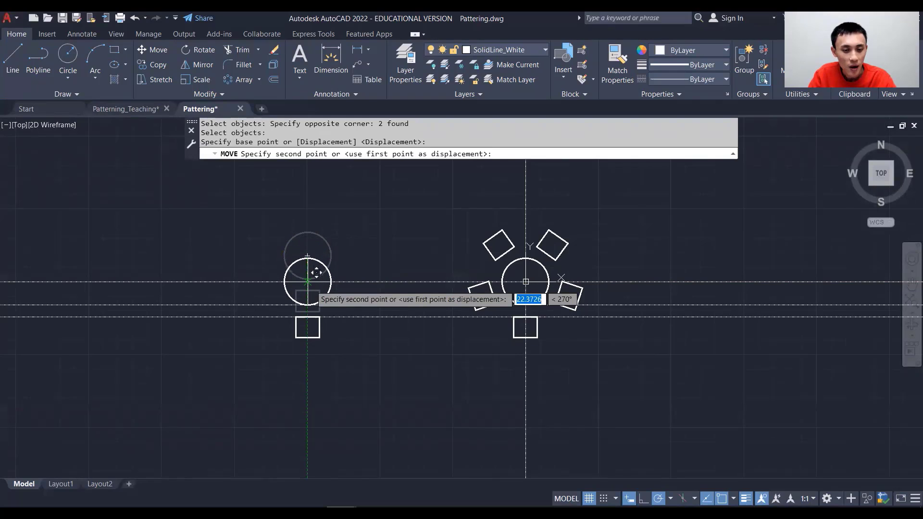
click(307, 281)
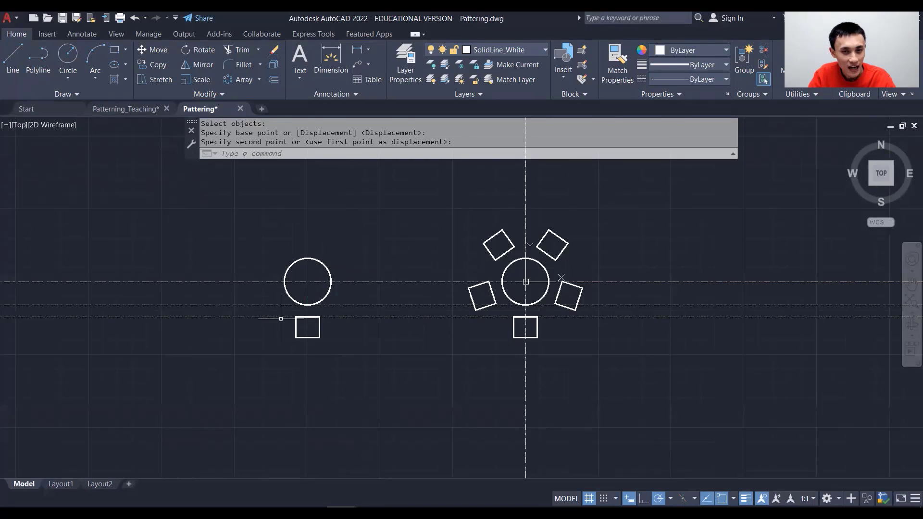
Create a polar array of the copied rectangle around the centre of its circle with 5 items over 360 degrees.
click(259, 80)
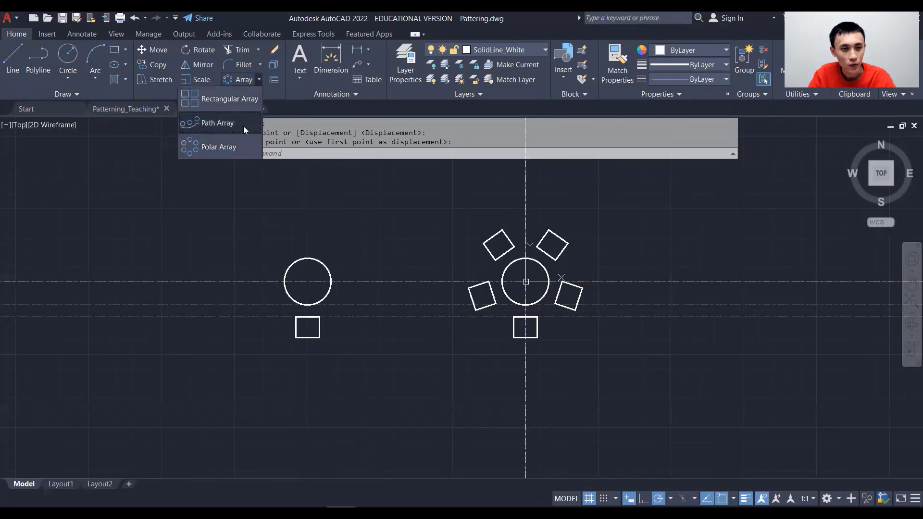
click(235, 145)
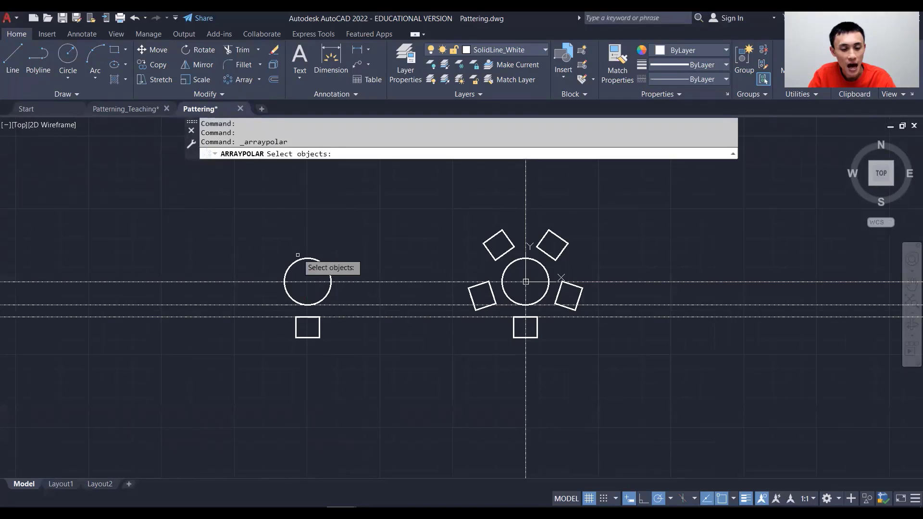
click(319, 329)
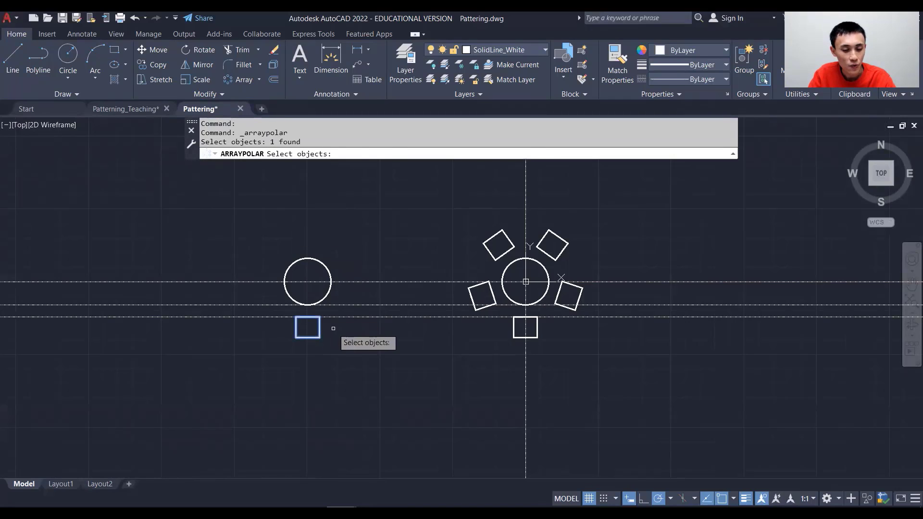
key(Return)
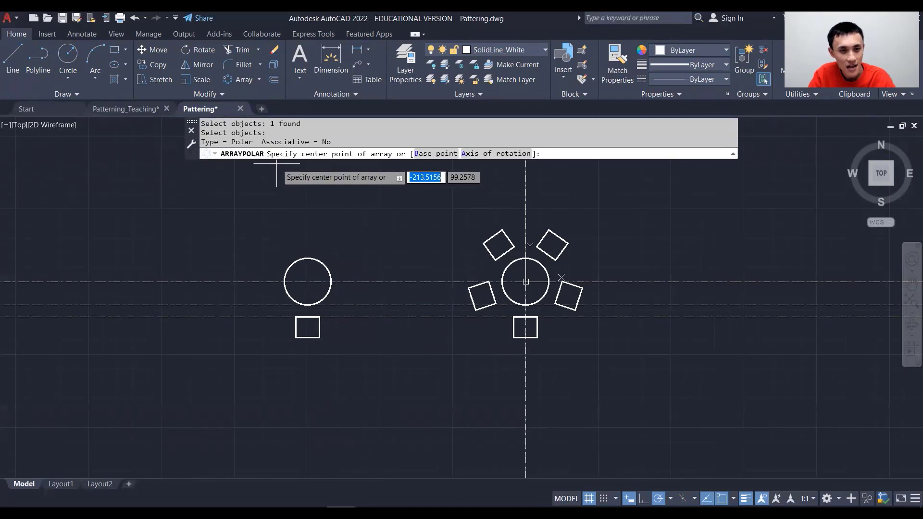
click(308, 282)
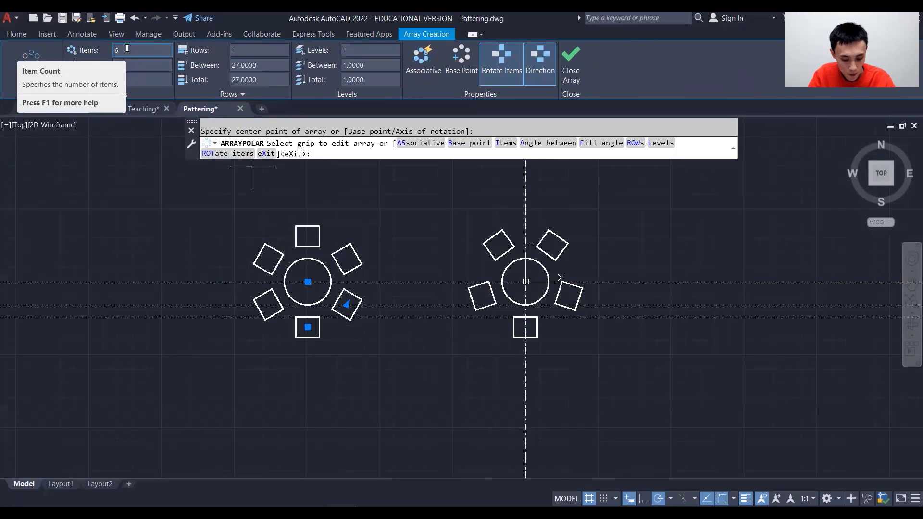
double_click(127, 48)
text(5)
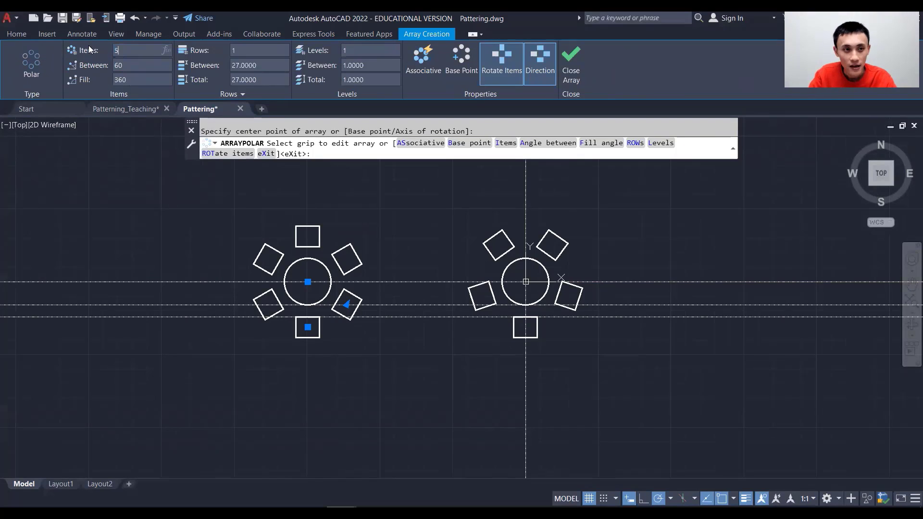
key(Return)
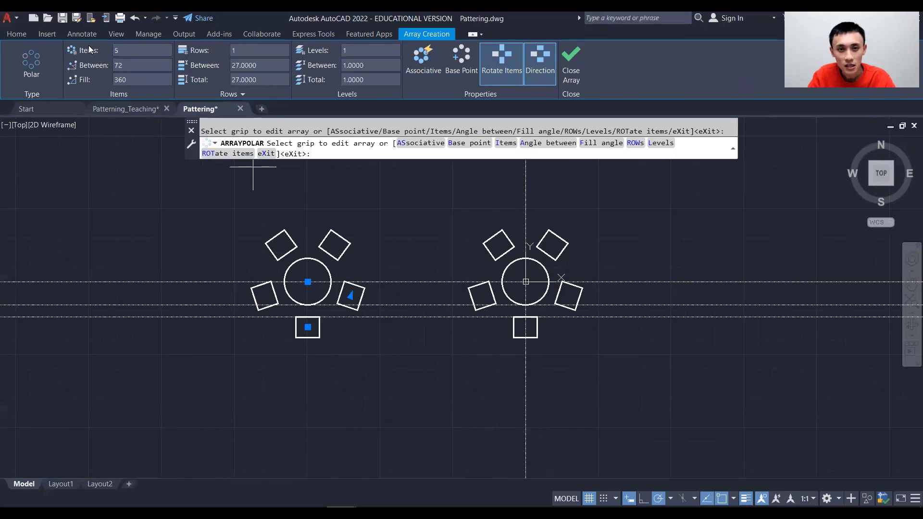
Finish the new polar array with Associative turned on, and inspect its editable array settings.
click(419, 73)
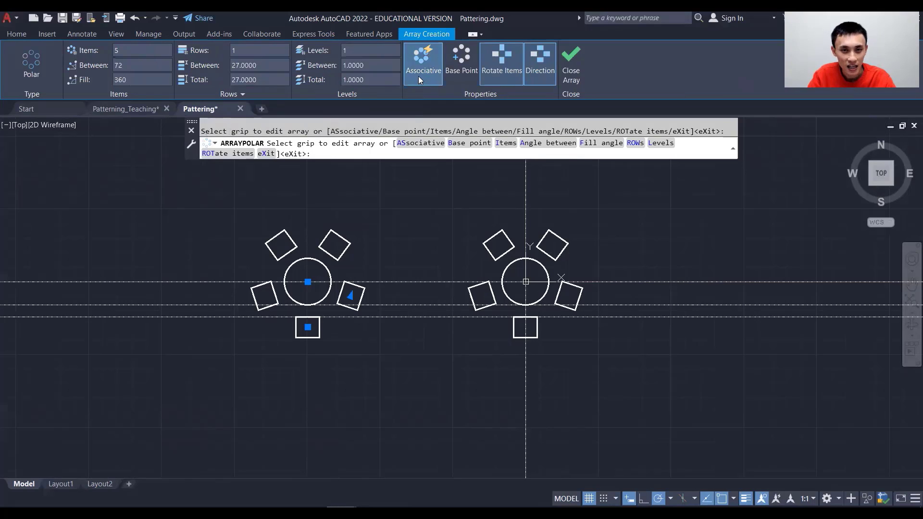
click(577, 59)
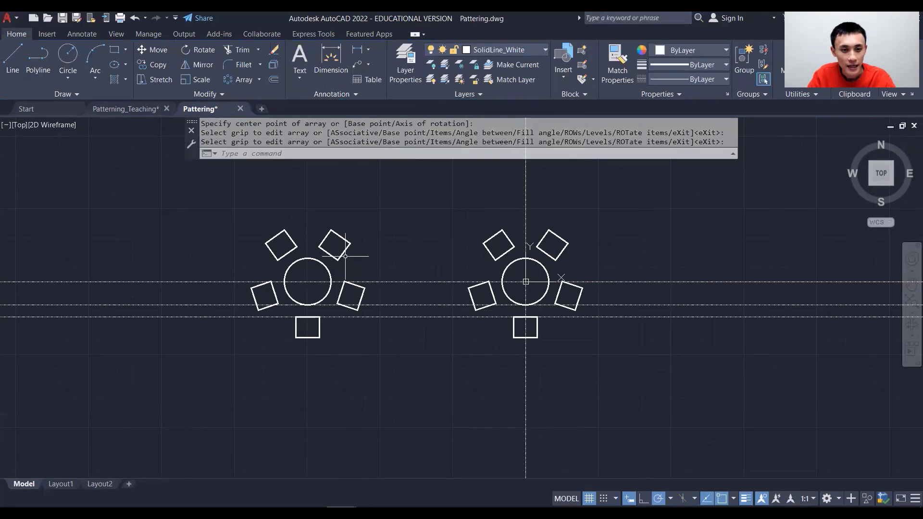
click(294, 249)
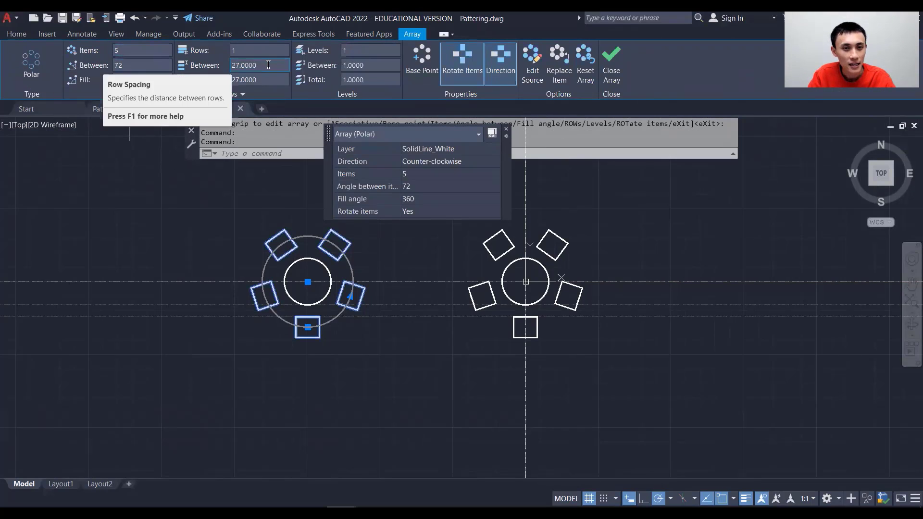
click(611, 66)
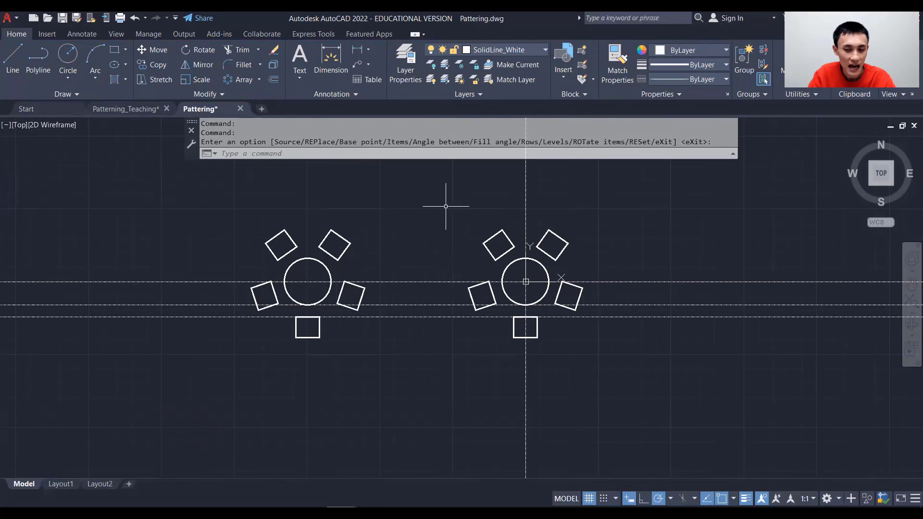
Copy the original circle and its lowest rectangle into the empty area left of the second array, with object snap temporarily off.
click(510, 306)
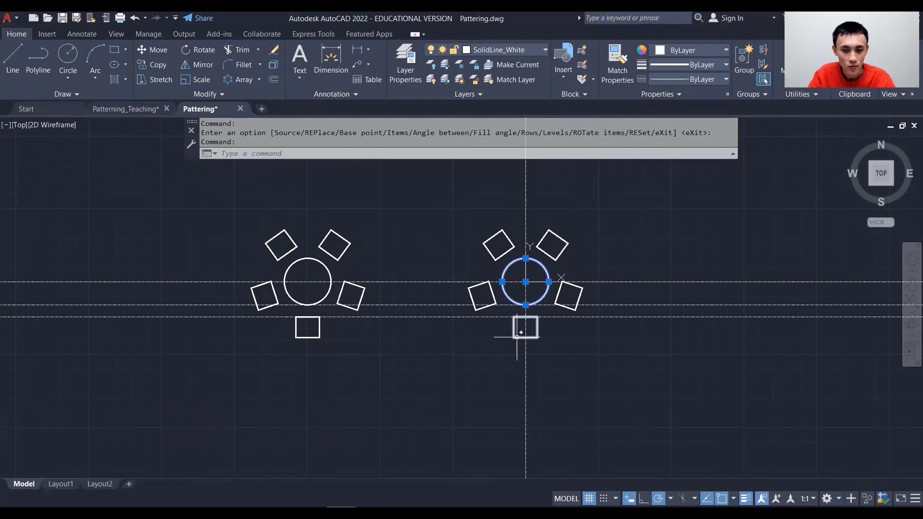
click(521, 333)
key(ctrl+c)
key(ctrl+v)
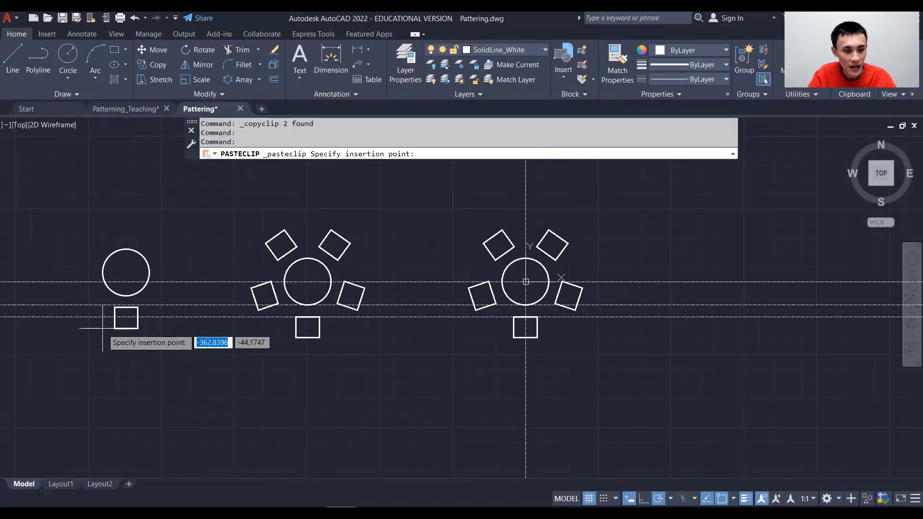
click(720, 500)
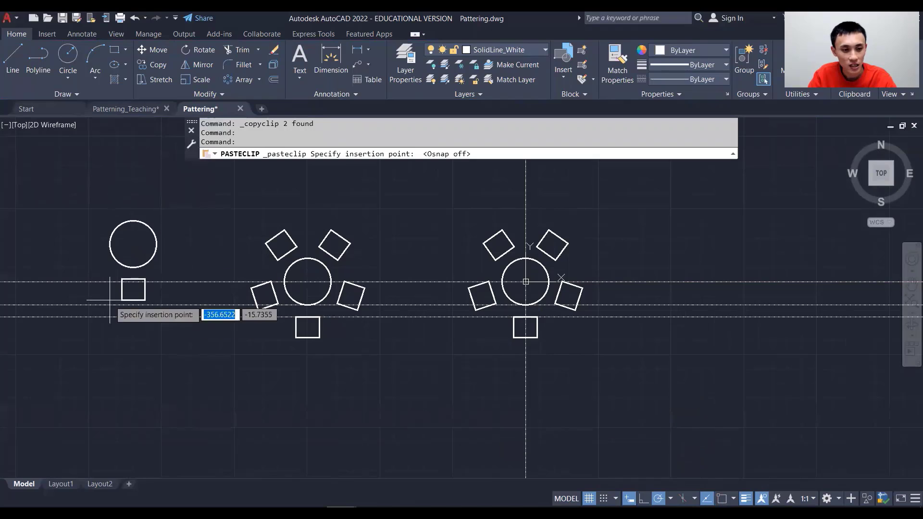
click(95, 311)
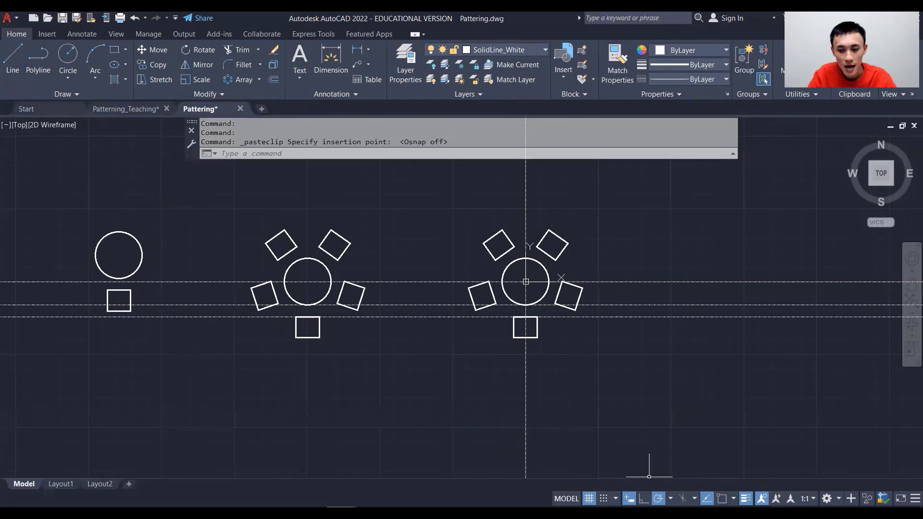
key(F3)
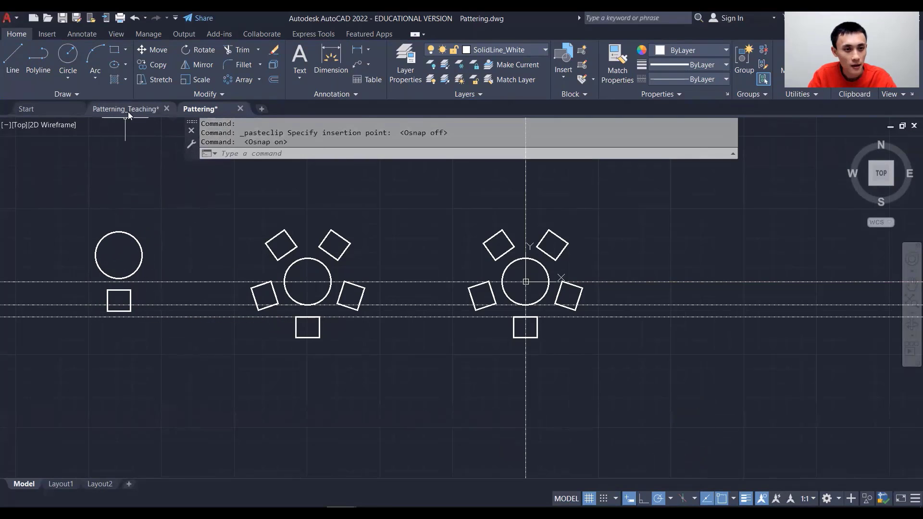
Move the newly pasted circle and rectangle straight down until the circle's centre sits on the upper horizontal construction line.
click(155, 50)
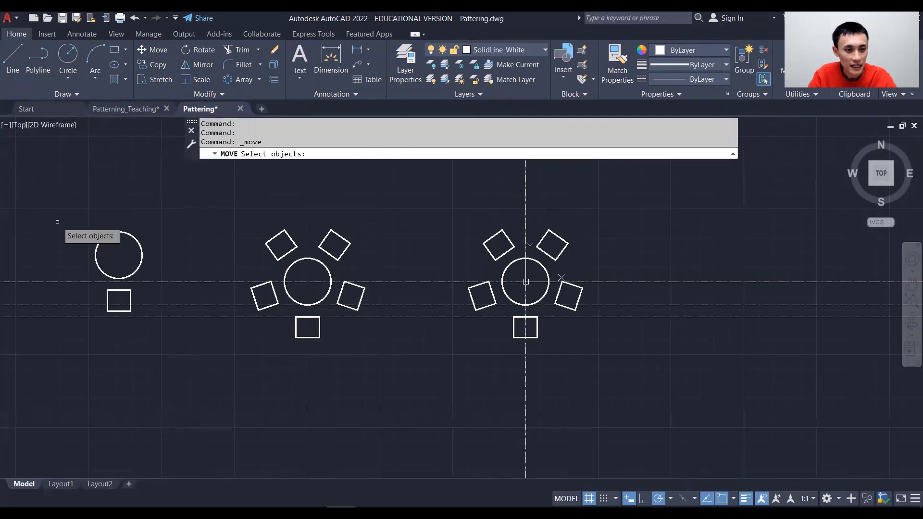
click(70, 196)
click(162, 360)
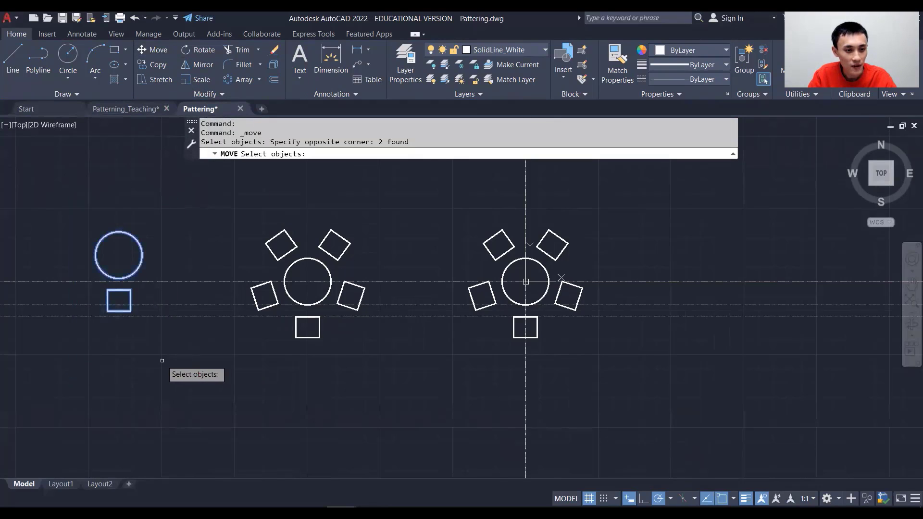
key(Return)
click(119, 255)
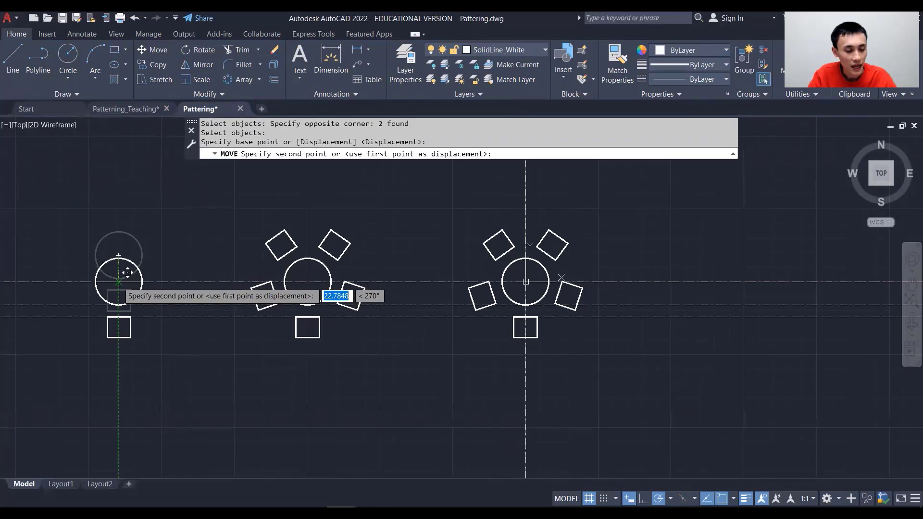
click(128, 272)
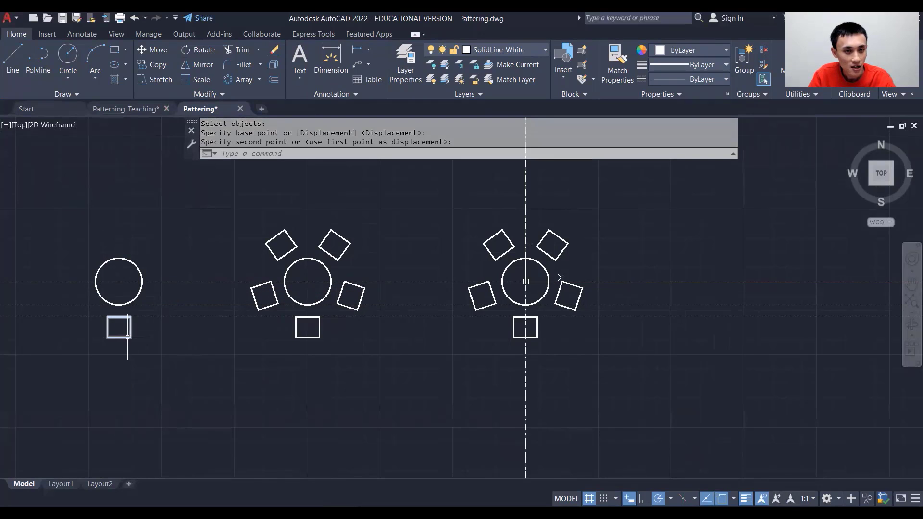
Create a polar array of 6 rectangles around the leftmost circle's centre, with Associative turned off.
click(243, 79)
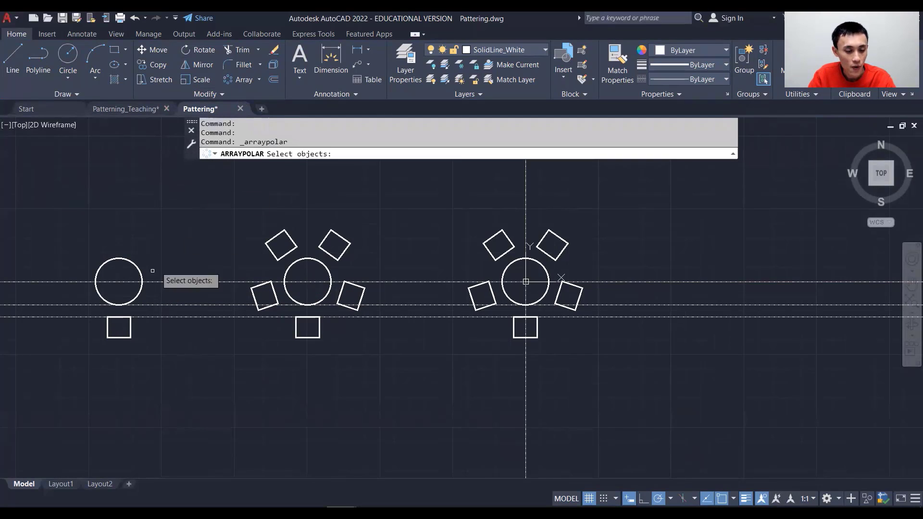
click(130, 331)
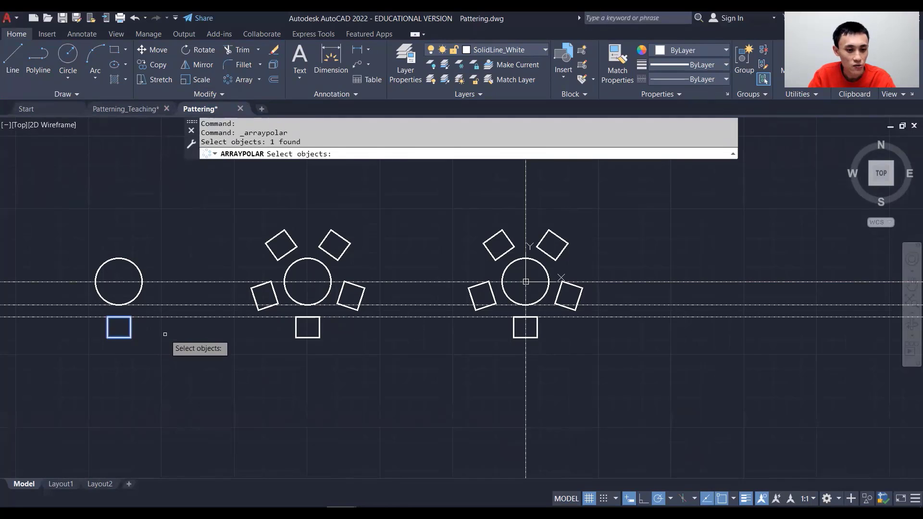
key(Return)
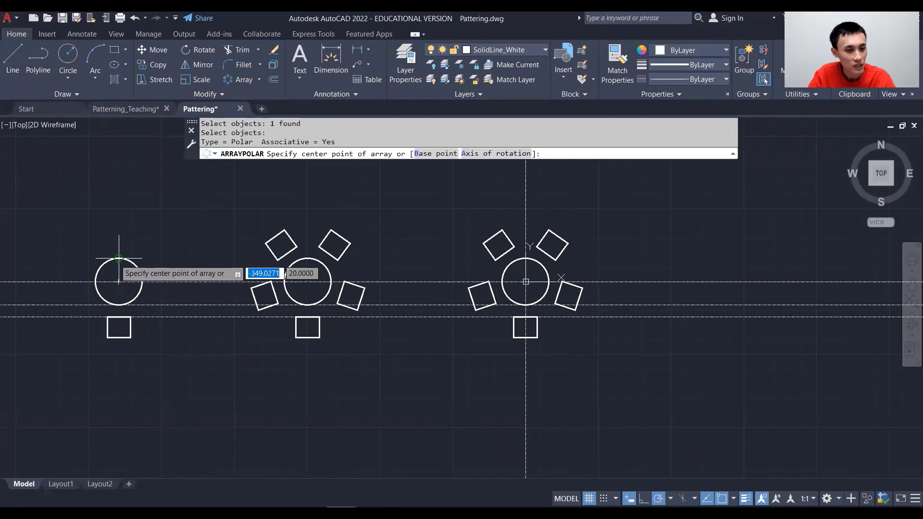
click(119, 282)
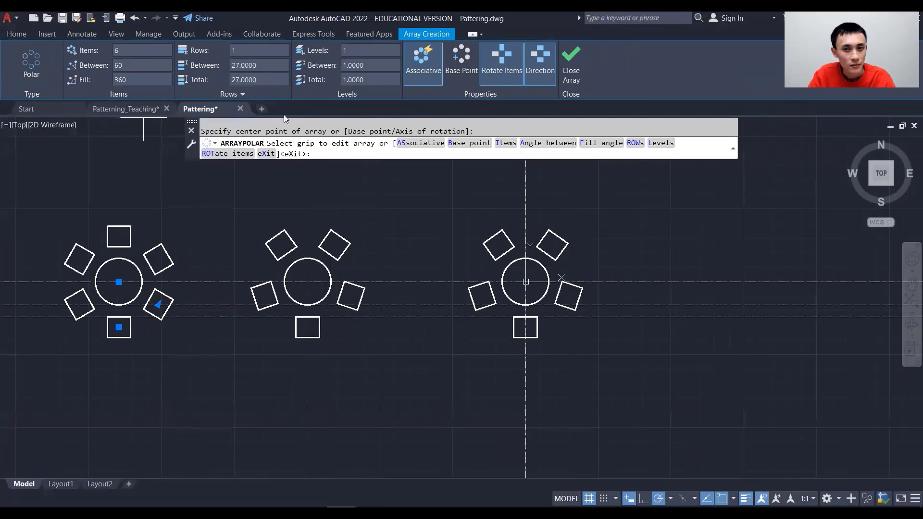
click(421, 78)
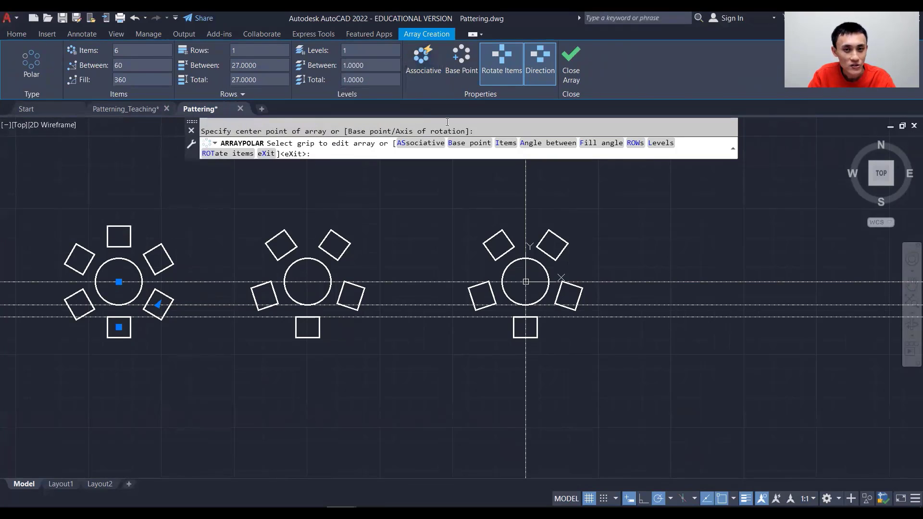
click(568, 72)
Delete the single upper-left rectangle from the non-associative array around the leftmost circle.
click(68, 264)
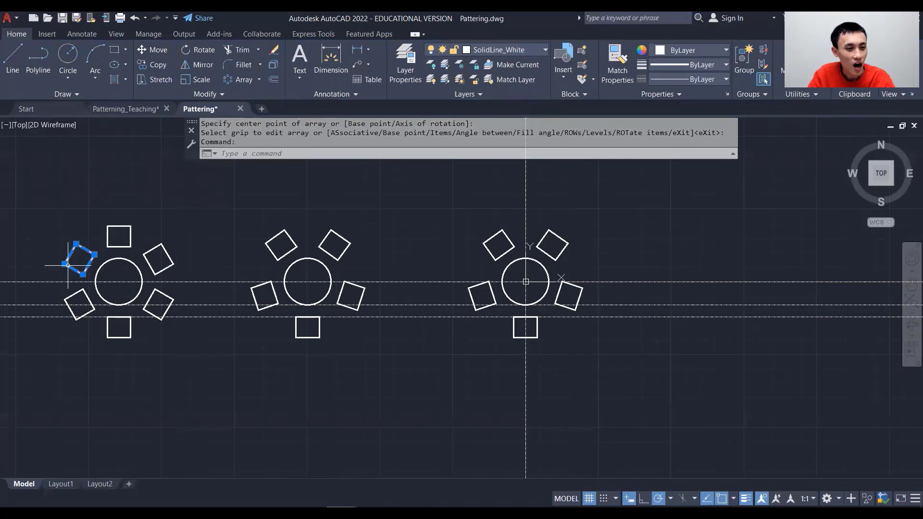
mouse_move(132, 513)
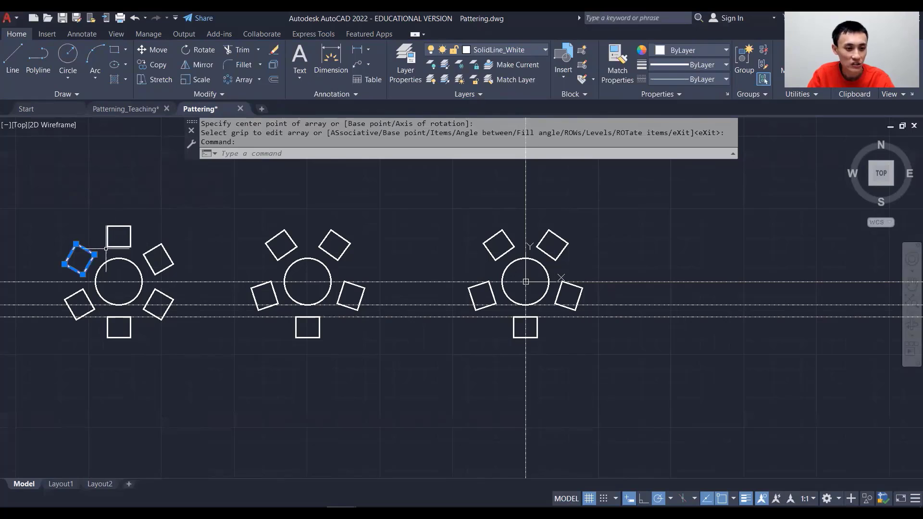
mouse_move(85, 249)
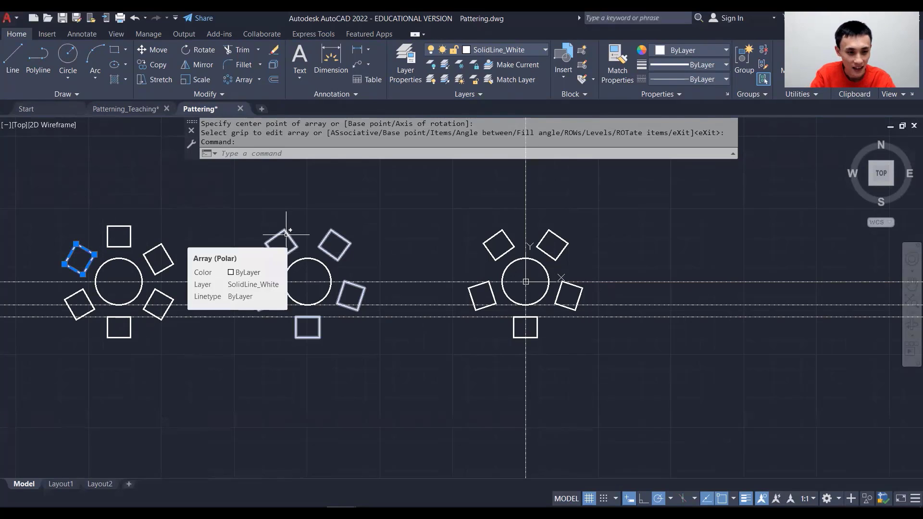
key(Delete)
middle_drag(208, 349, 391, 364)
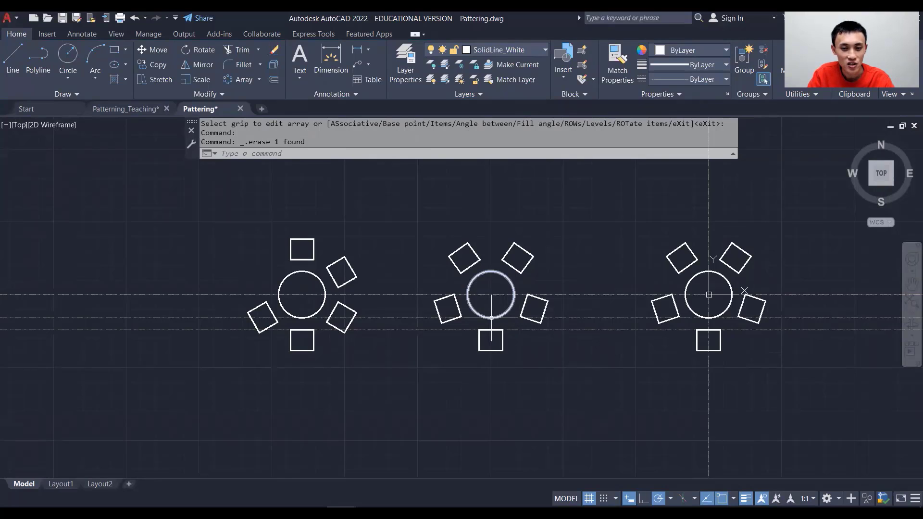
click(508, 263)
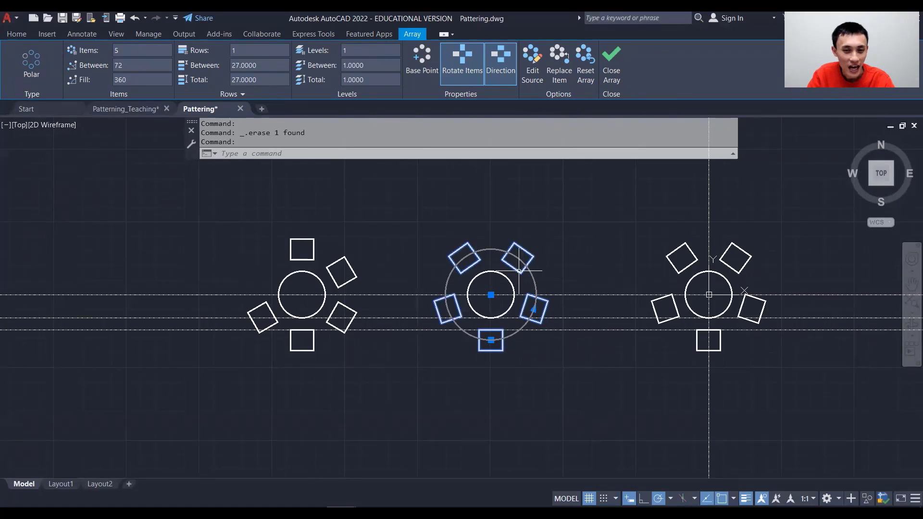
key(Escape)
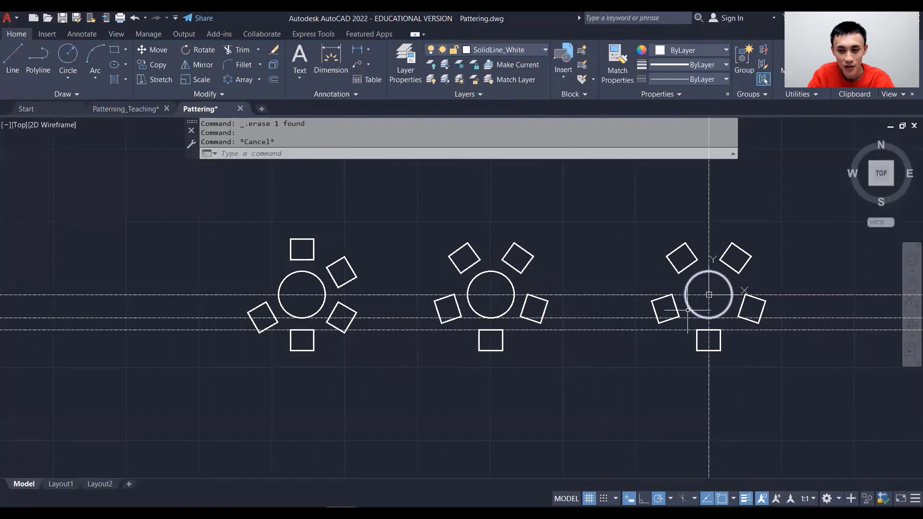
Copy the original circle and its lowest rectangle into the empty area left of the non-associative array, with object snap temporarily off.
click(690, 308)
click(697, 341)
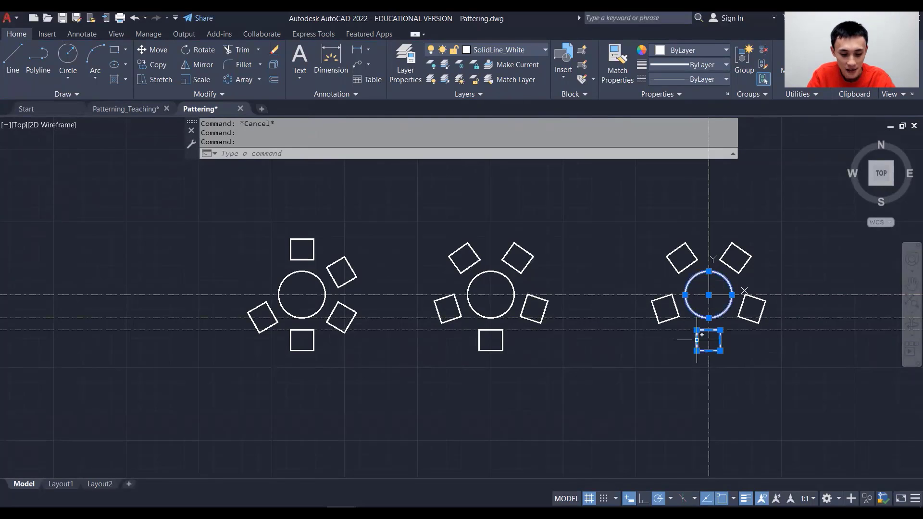
key(ctrl+c)
key(ctrl+v)
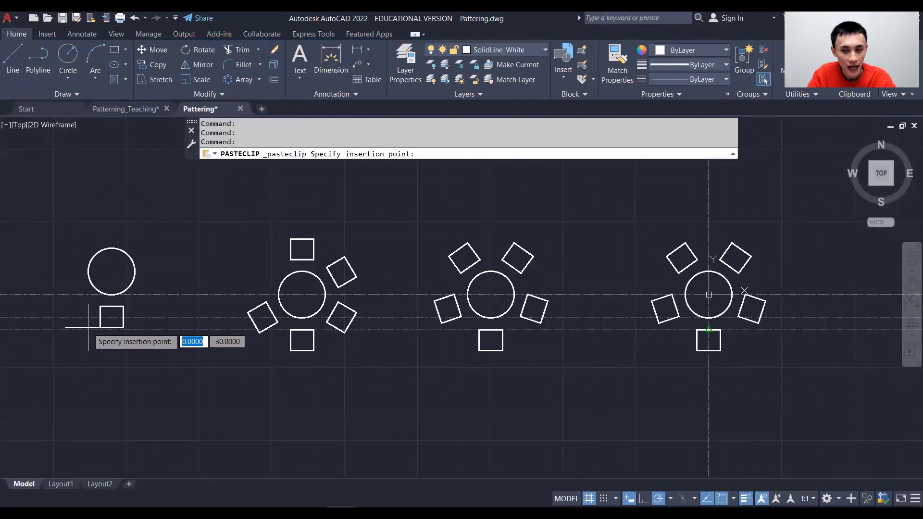
click(724, 501)
click(99, 334)
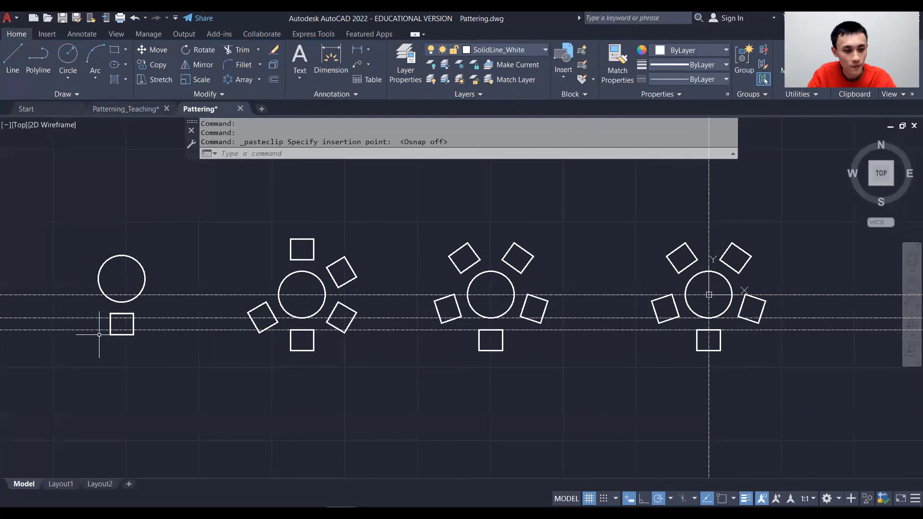
key(Escape)
click(724, 499)
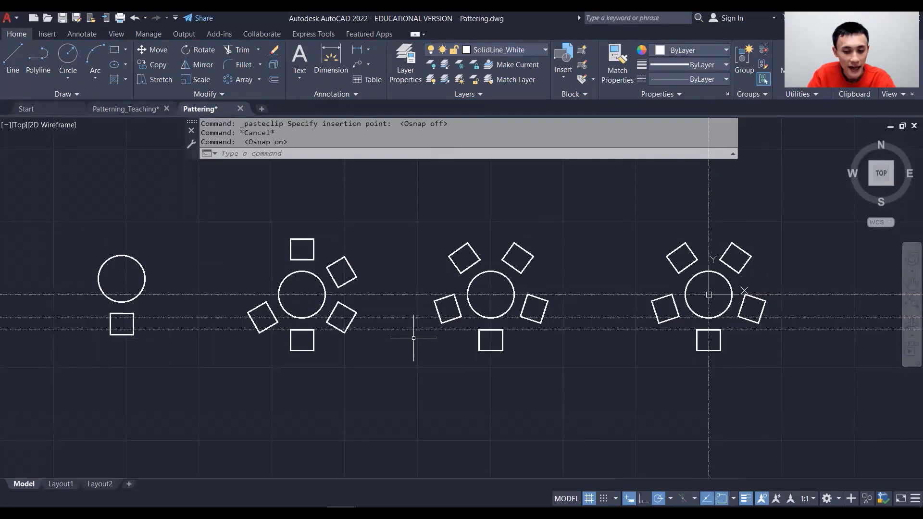
Move the new circle and rectangle straight down from the circle's centre onto the upper horizontal construction line.
click(137, 50)
click(78, 240)
click(180, 371)
key(Return)
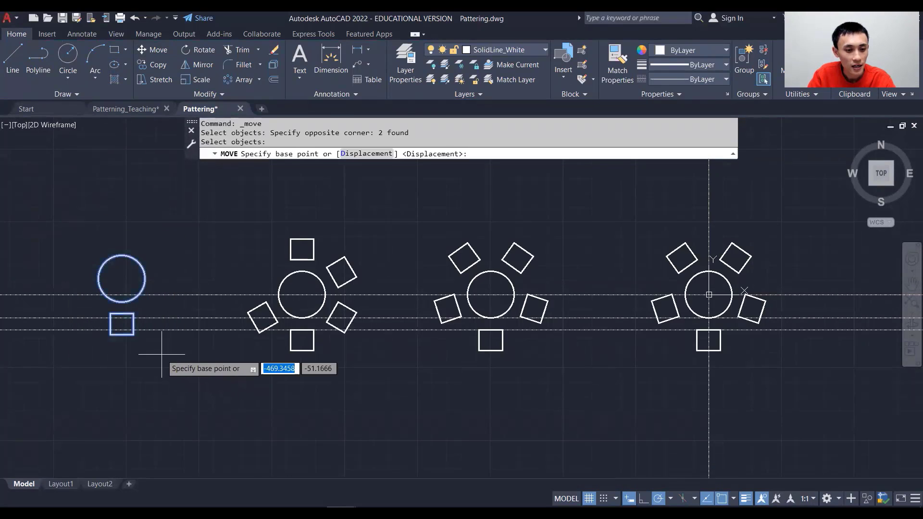
click(122, 279)
key(Escape)
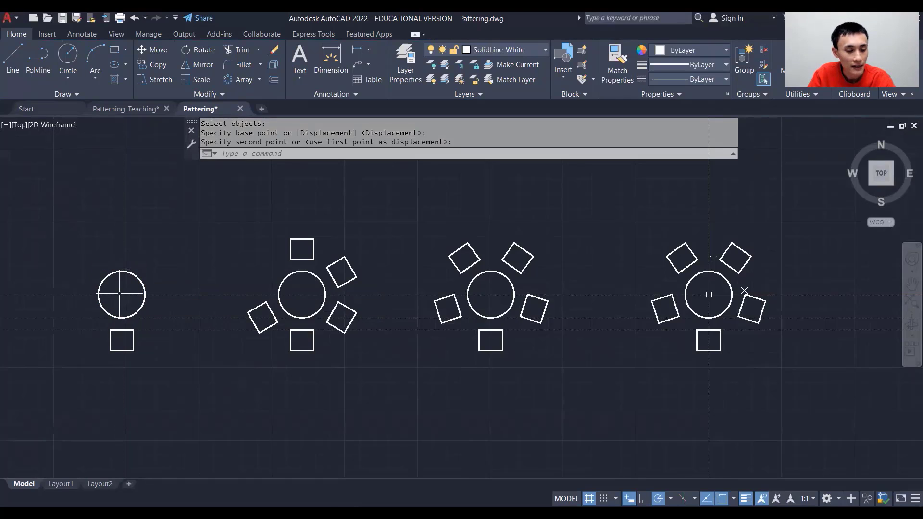
Create an associative polar array of 5 rectangles around the centre of the newly placed leftmost circle.
click(244, 80)
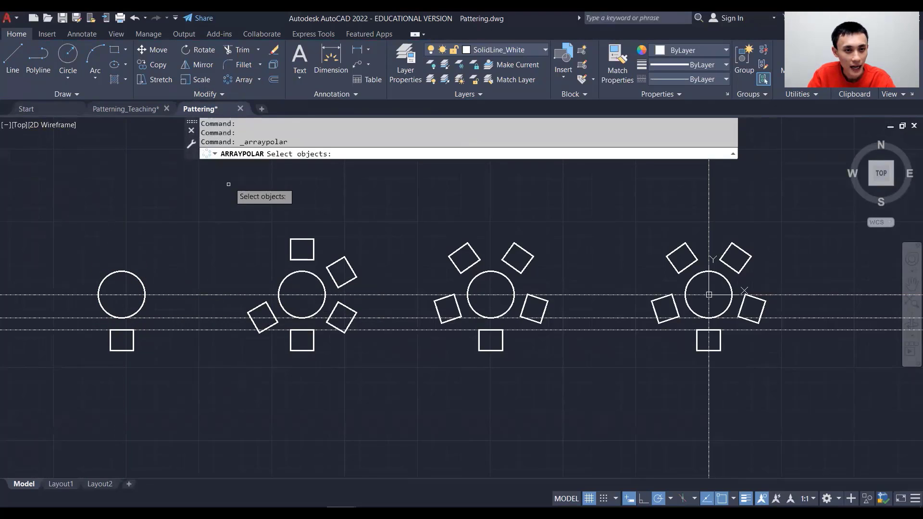
click(134, 336)
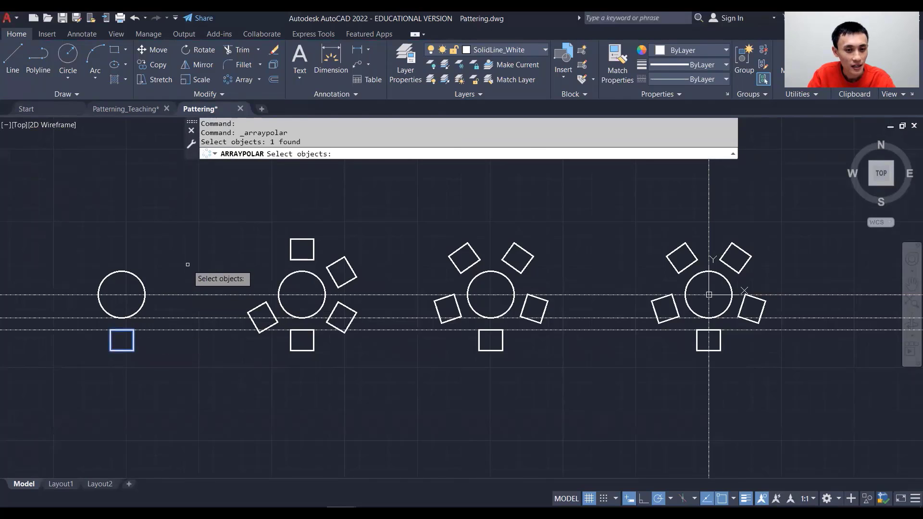
key(Return)
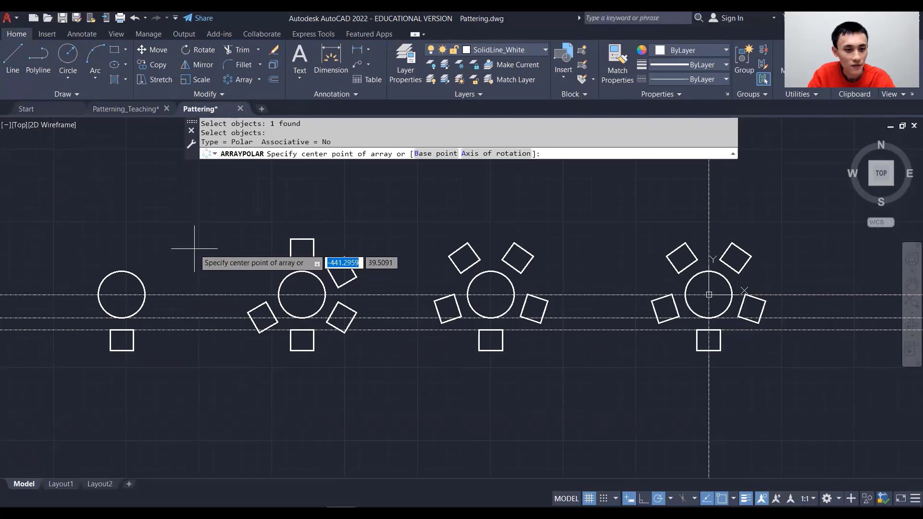
click(122, 295)
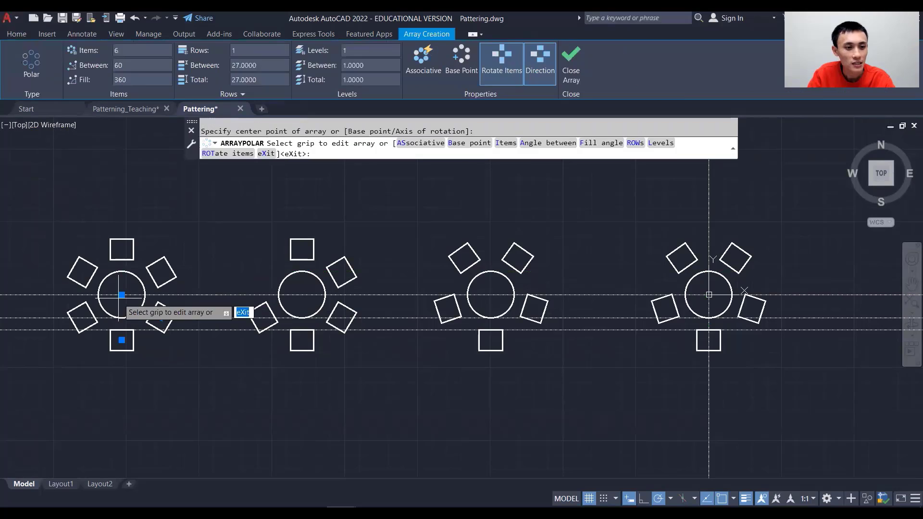
click(429, 60)
click(133, 51)
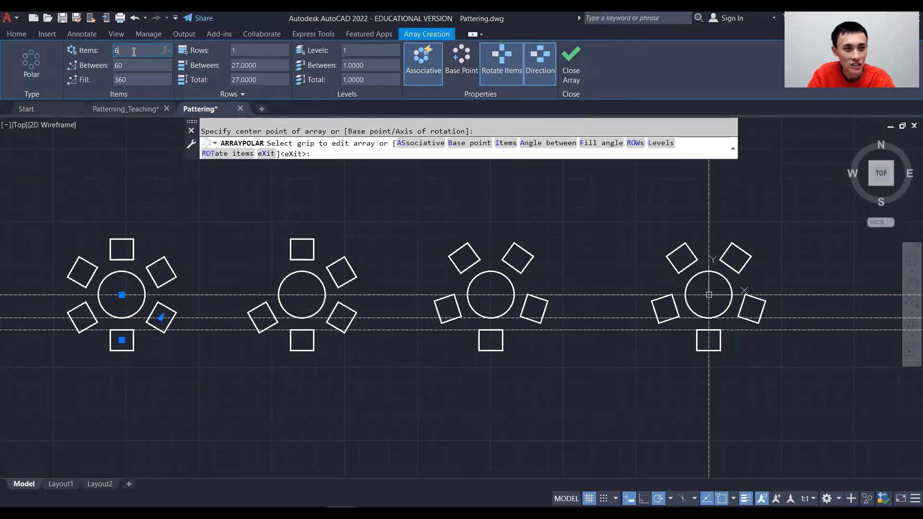
text(5)
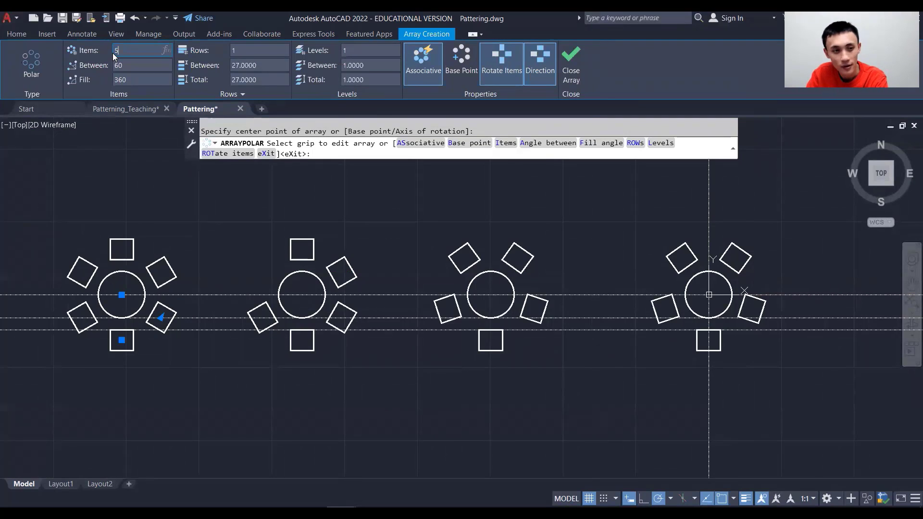
key(Return)
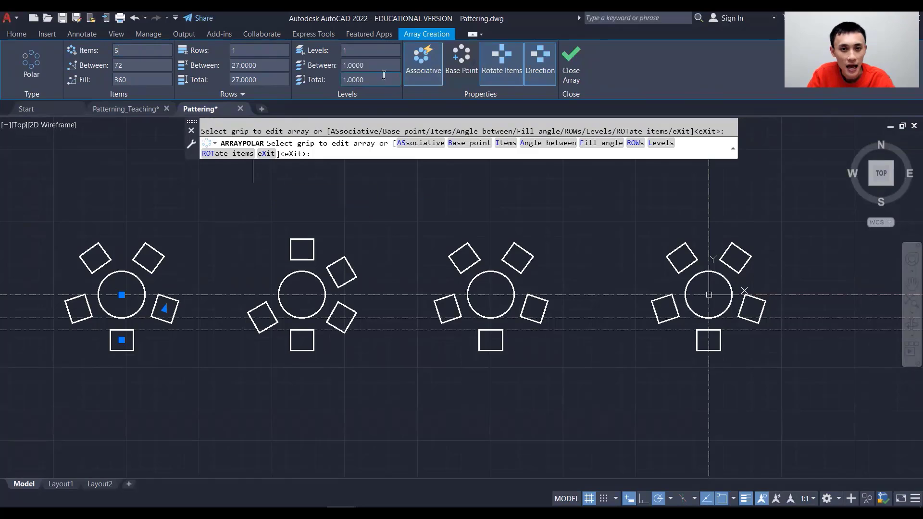
click(573, 62)
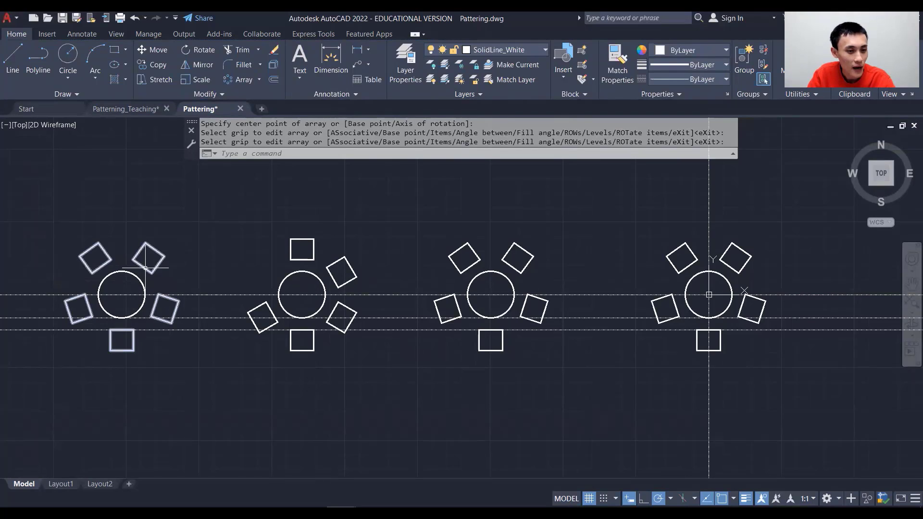
Stretch the radius of the leftmost table's chair array to 29 and save the drawing.
click(133, 341)
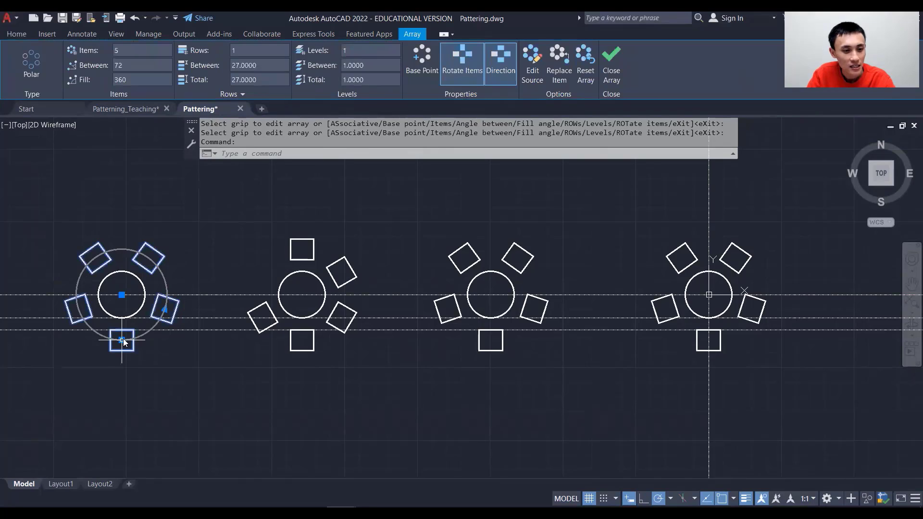
mouse_move(124, 342)
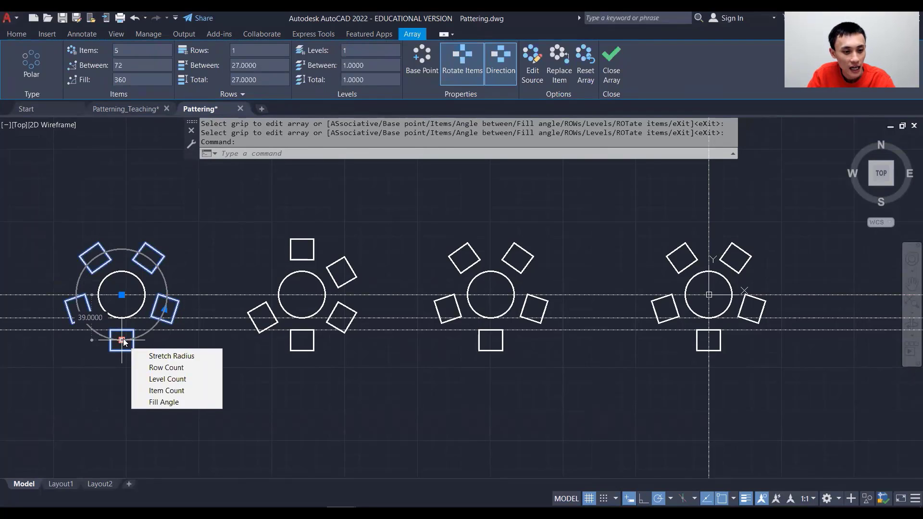
click(123, 341)
scroll(123, 340, up, 5)
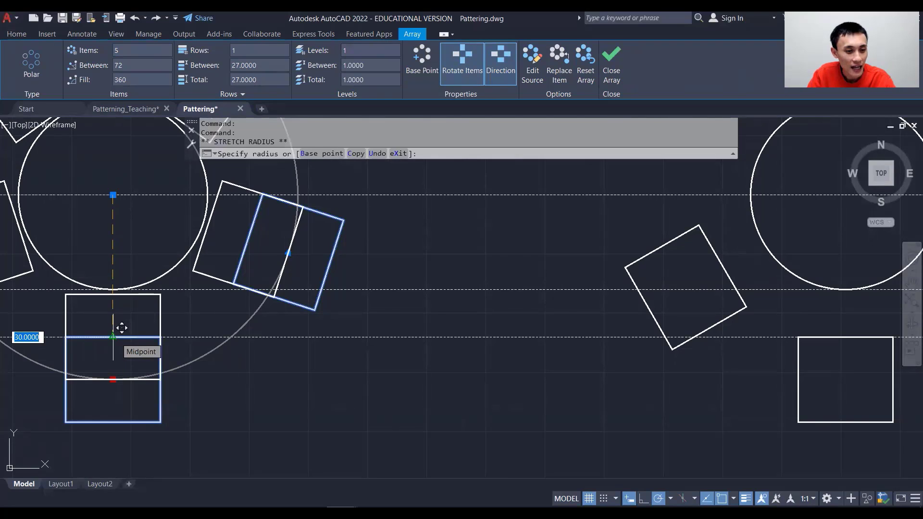
scroll(122, 325, down, 4)
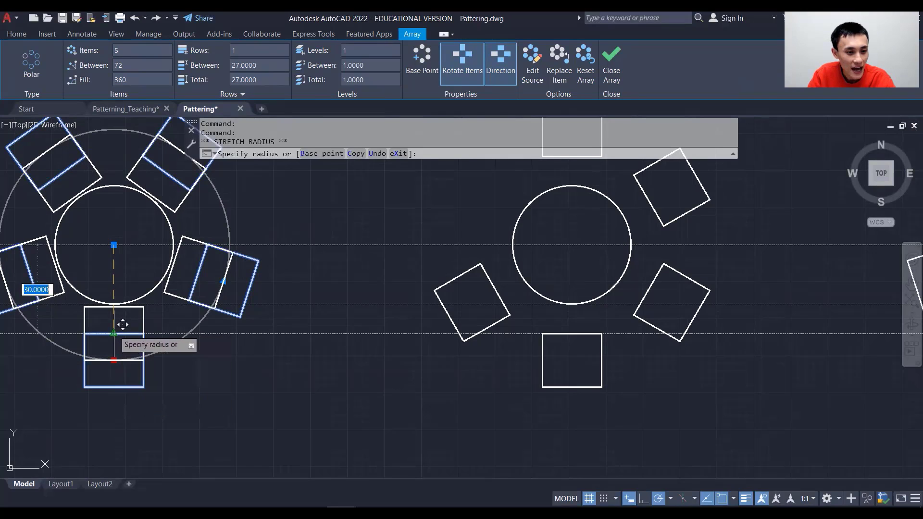
text(229)
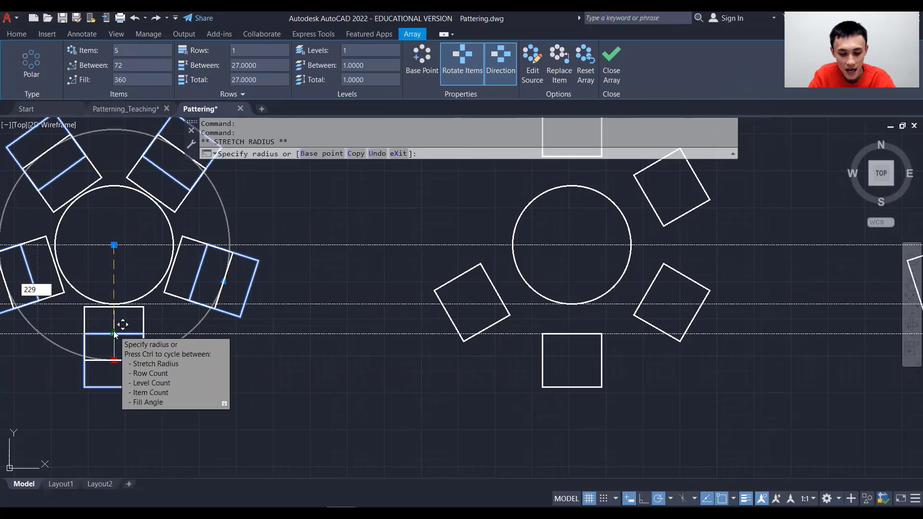
key(Return)
scroll(123, 324, down, 4)
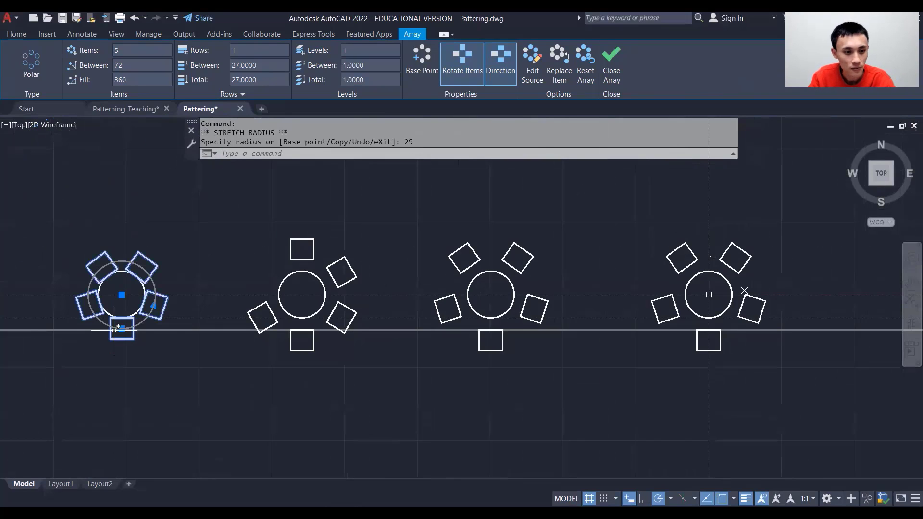
key(Escape)
scroll(117, 318, up, 5)
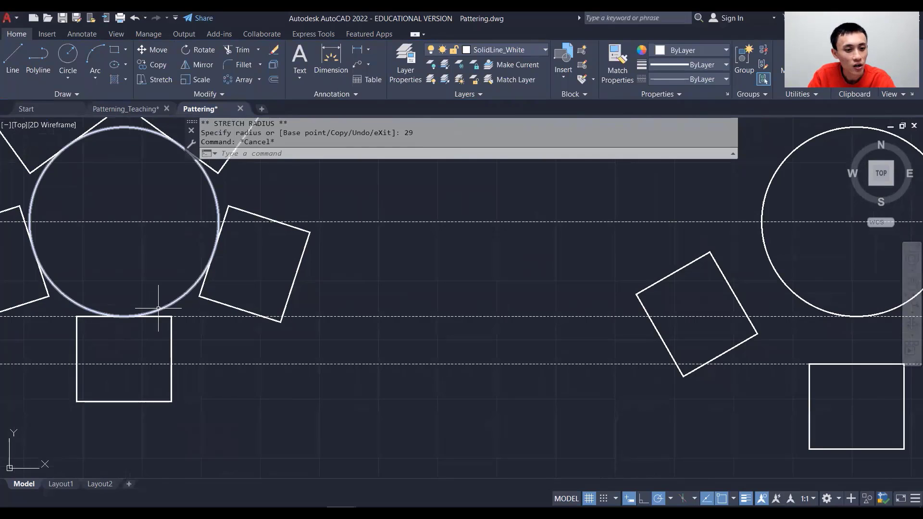
scroll(213, 303, down, 3)
scroll(267, 300, down, 2)
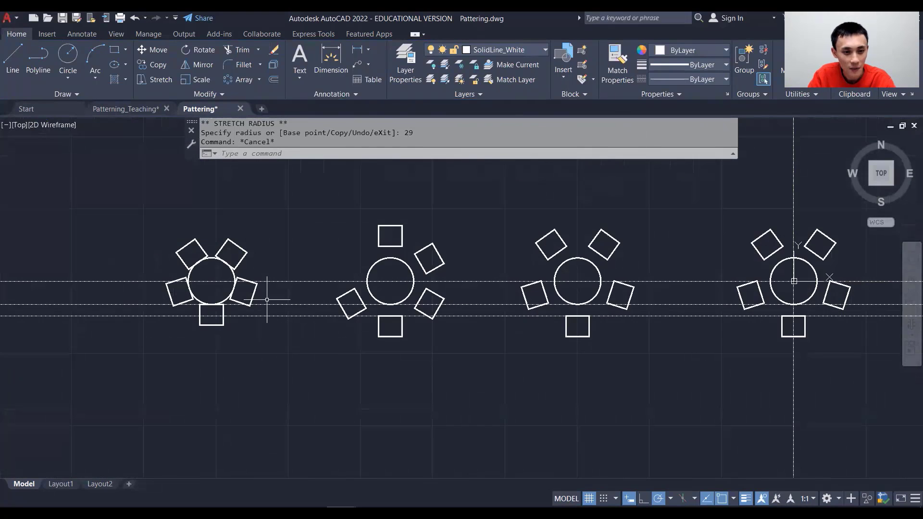
click(63, 19)
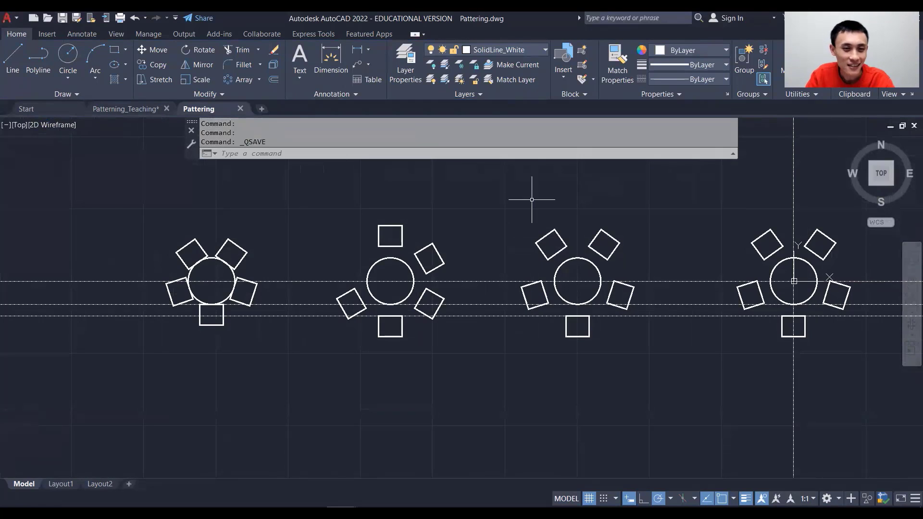
Review the finished seating layout in the Patterning_Teaching drawing and return to the Pattering drawing.
mouse_move(532, 201)
middle_down()
mouse_move(532, 209)
mouse_move(383, 231)
mouse_move(394, 224)
middle_up()
scroll(476, 223, down, 2)
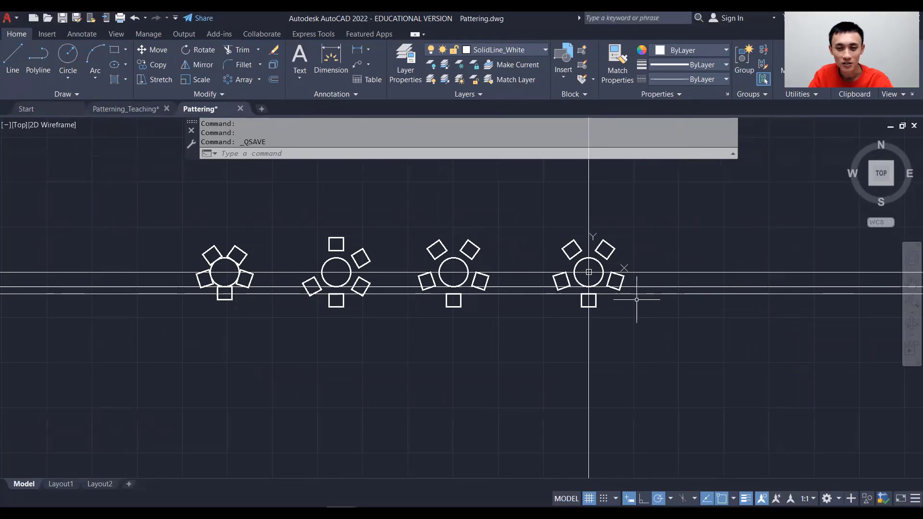
click(119, 109)
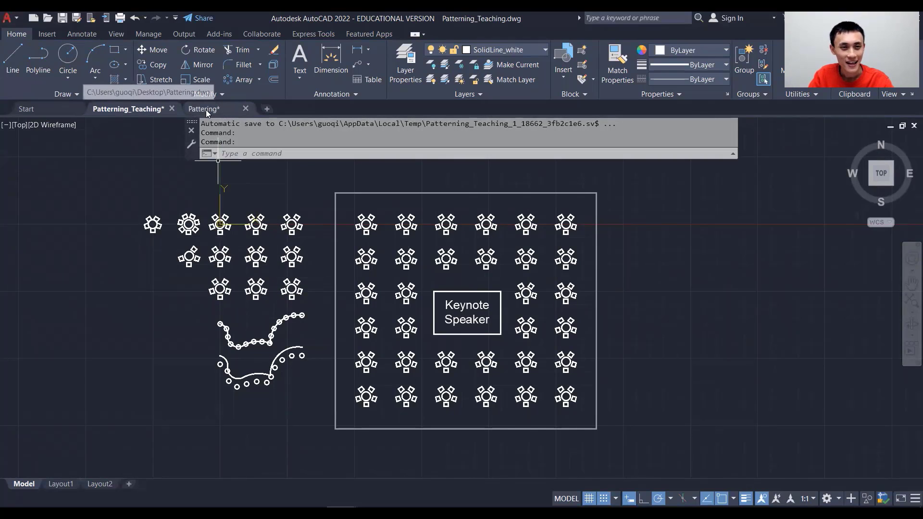
key(ctrl+Tab)
middle_drag(675, 242, 514, 239)
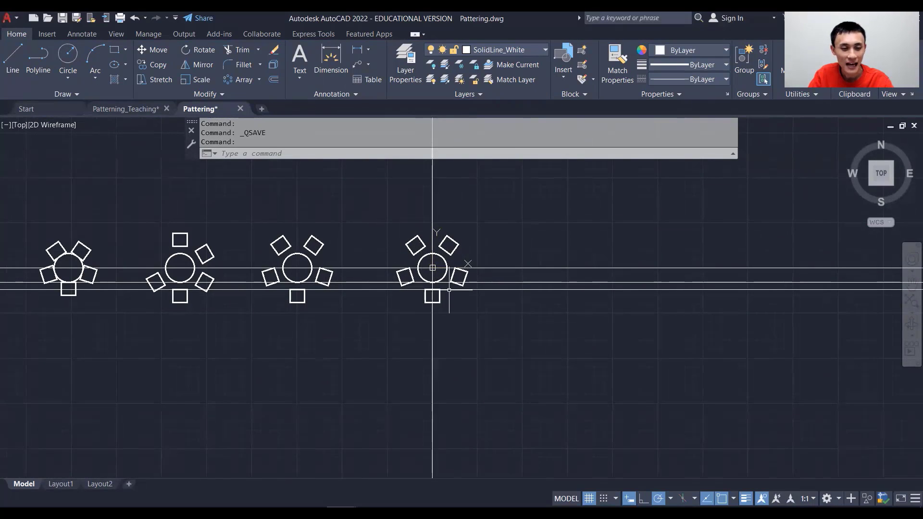
Start an associative rectangular array of the circle and five rectangles on the vertical construction line.
click(259, 80)
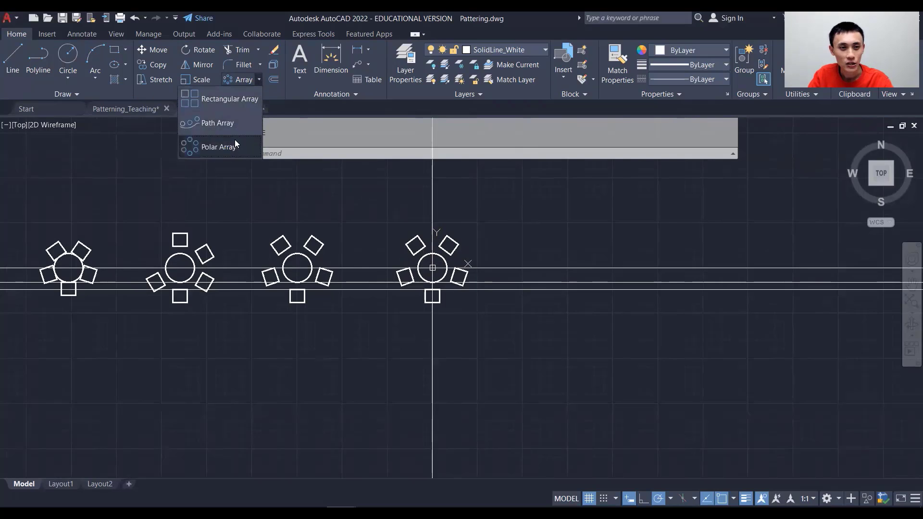
click(233, 104)
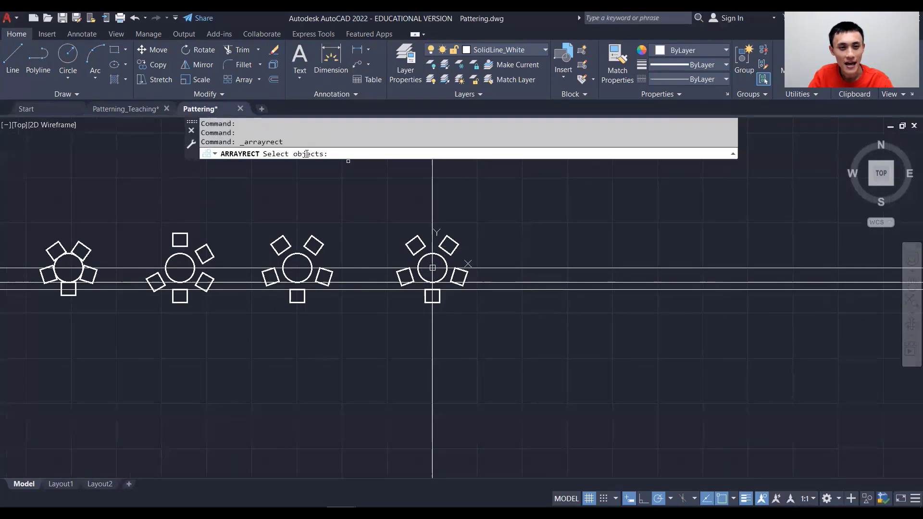
click(383, 211)
click(476, 326)
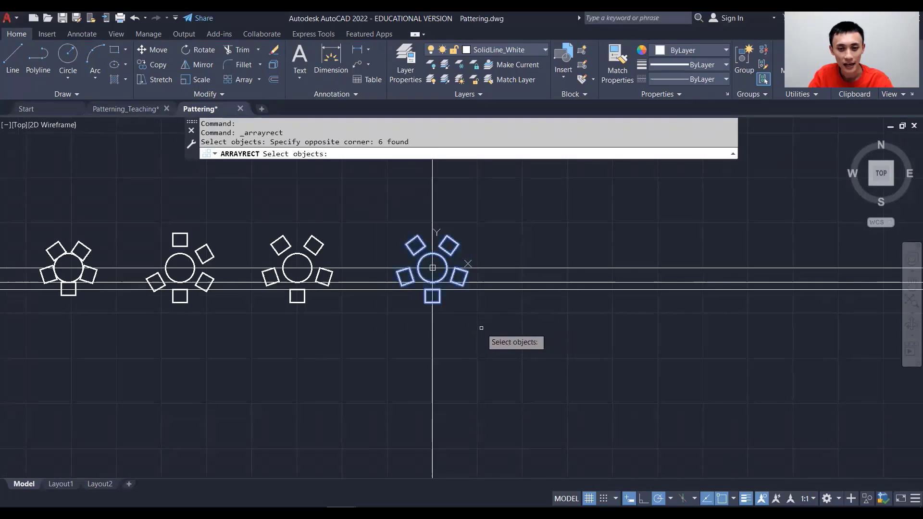
key(Return)
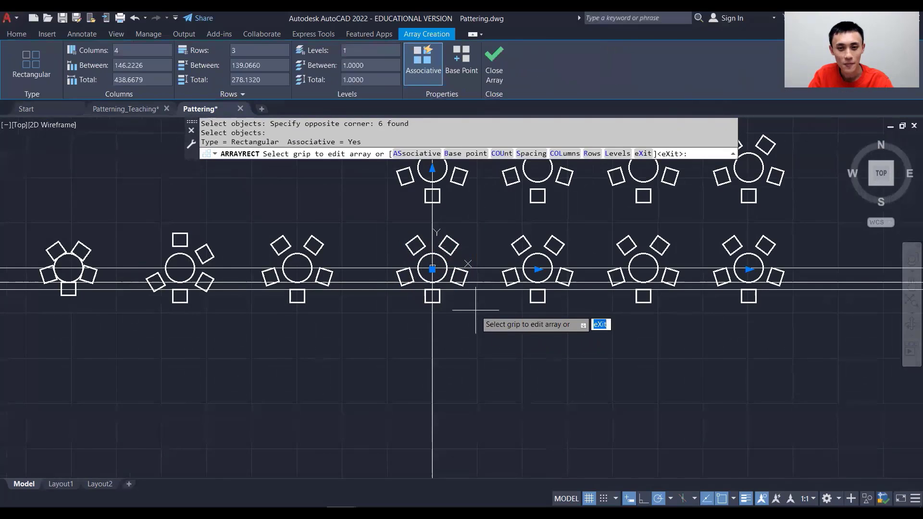
Set the spacing between the array's rows to -150 so the rows extend downwards.
scroll(785, 198, down, 1)
mouse_move(846, 190)
middle_down()
mouse_move(799, 238)
mouse_move(779, 284)
middle_up()
middle_drag(749, 207, 737, 255)
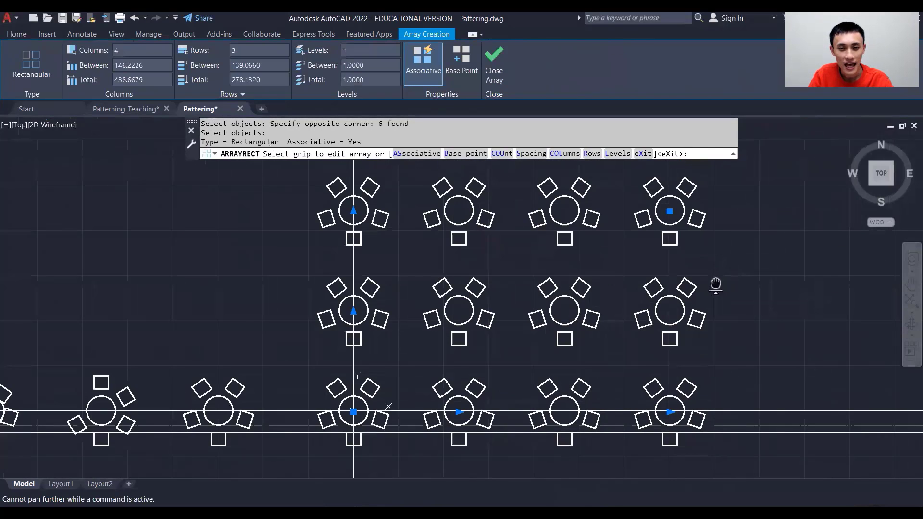
scroll(374, 226, up, 2)
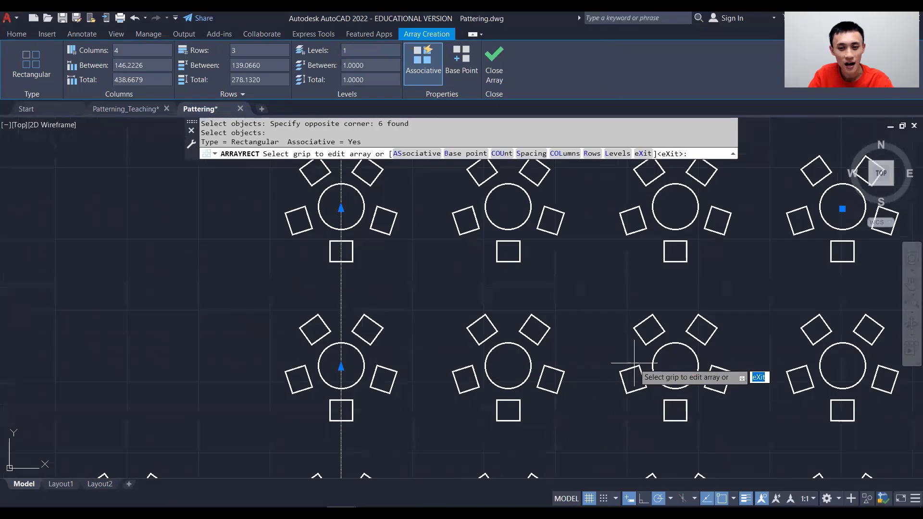
scroll(634, 362, down, 1)
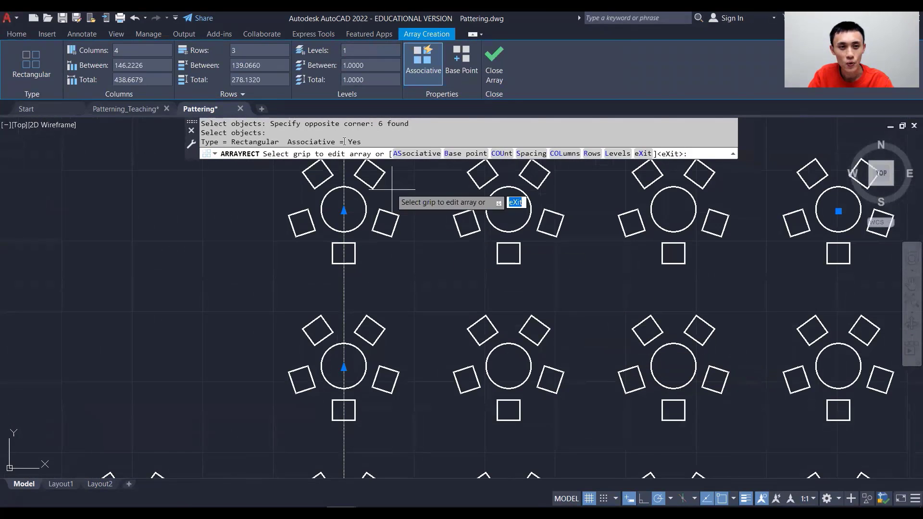
click(234, 66)
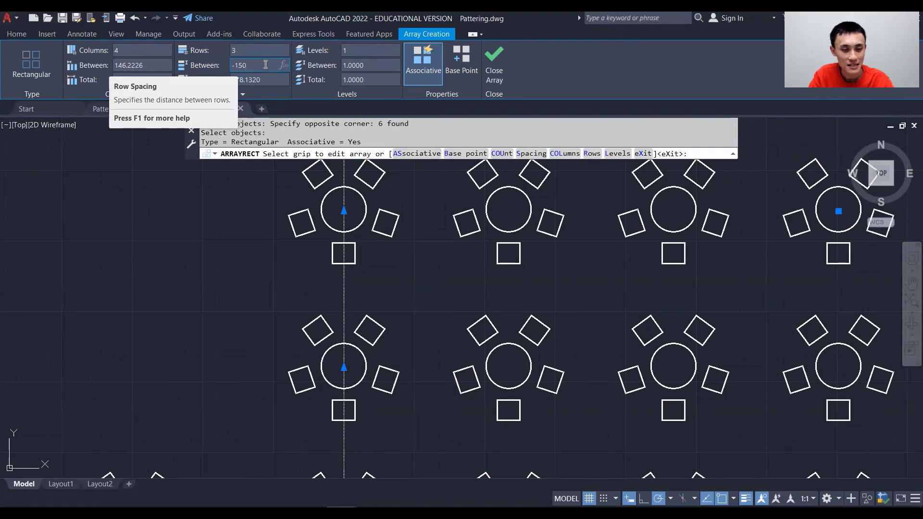
key(Return)
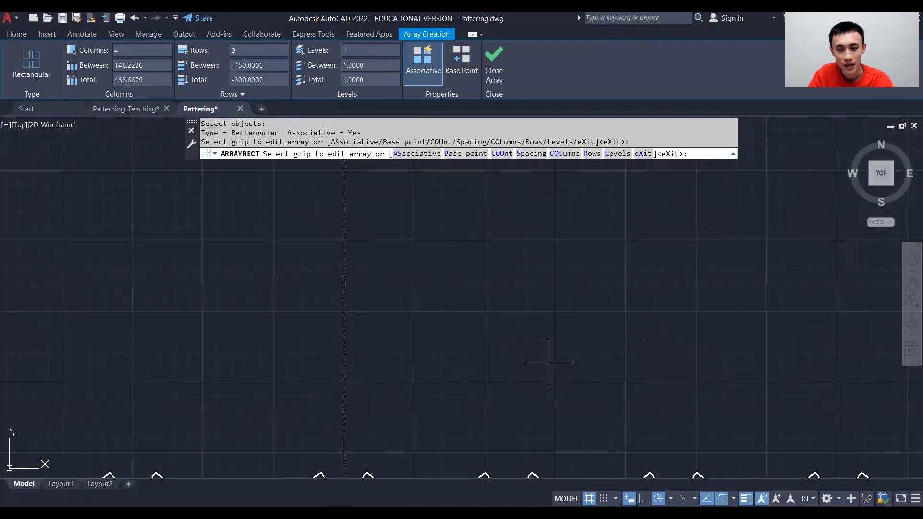
Set the spacing between the rectangular array's columns to 180.
scroll(647, 425, down, 2)
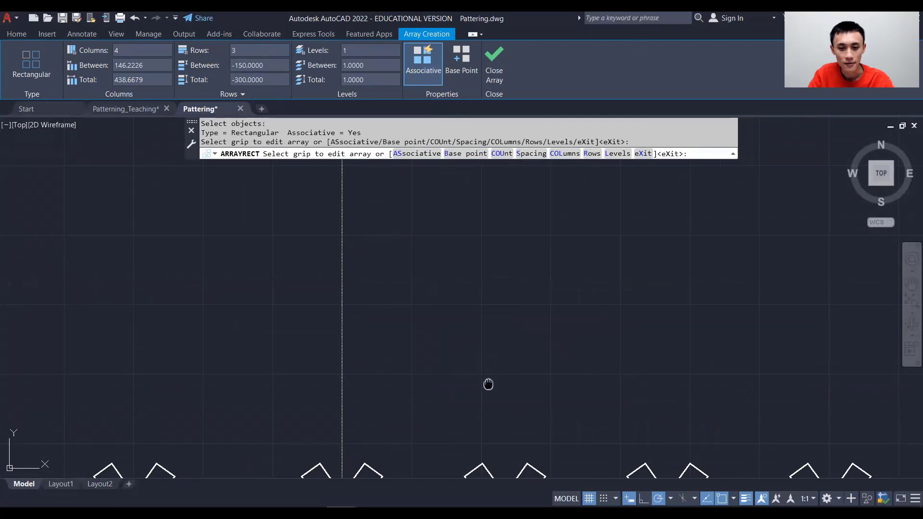
middle_drag(488, 383, 447, 184)
middle_drag(501, 360, 491, 307)
scroll(495, 313, down, 3)
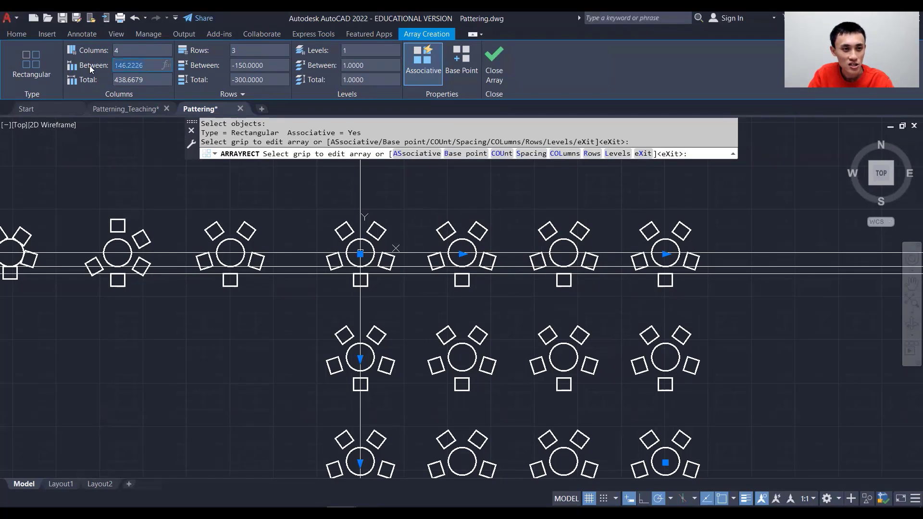
text(180)
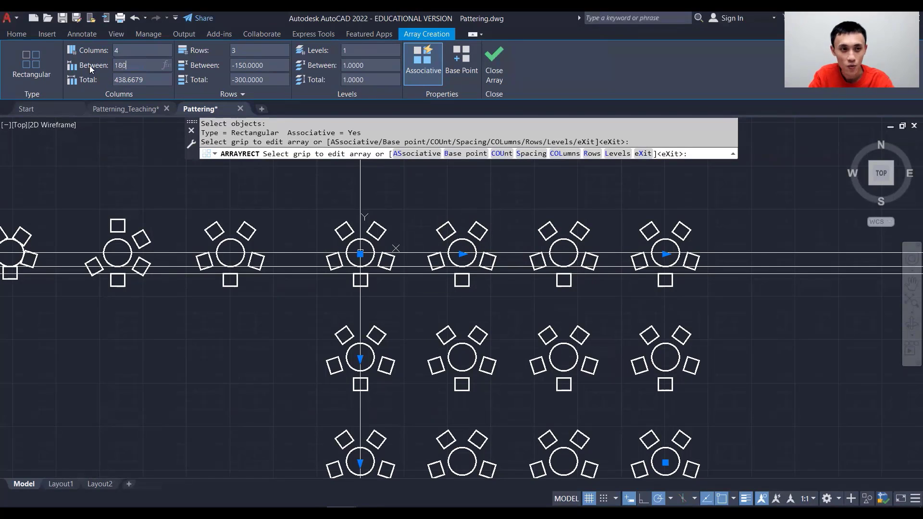
key(Return)
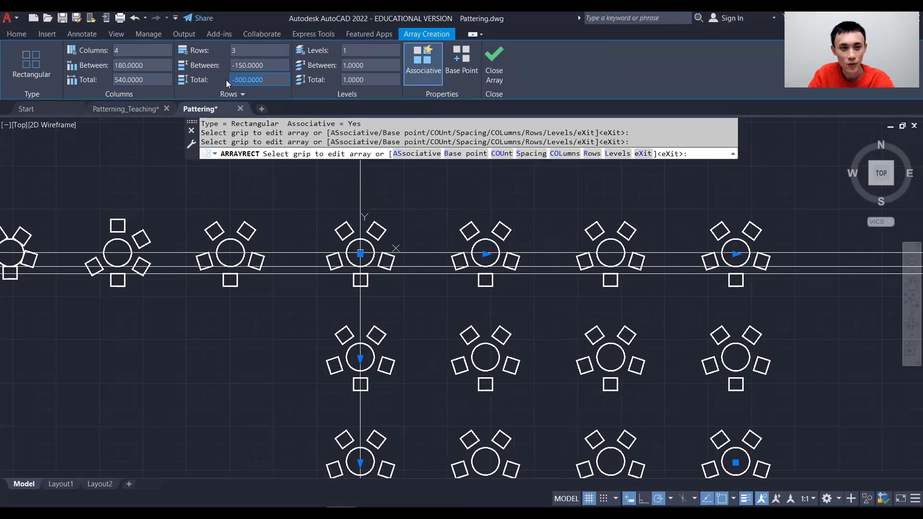
Set the total distance across the rectangular array's rows to -400.
text(-)
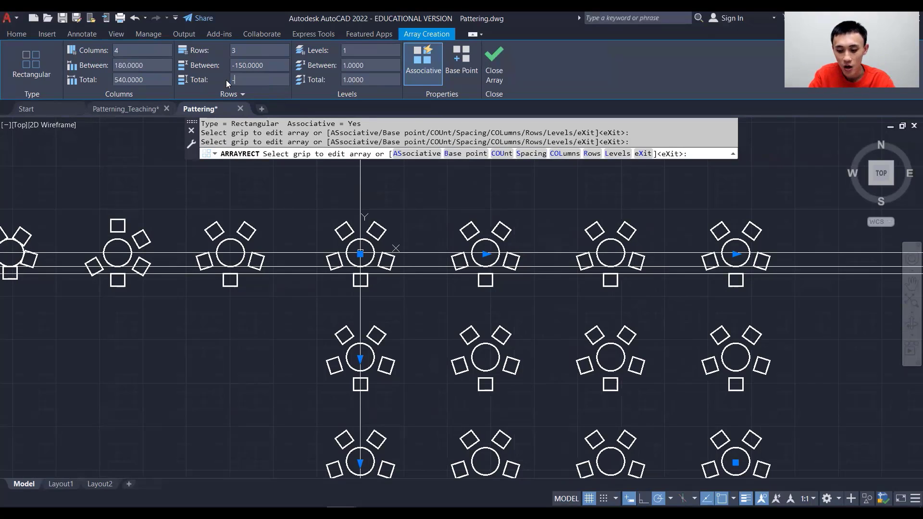
text(400)
key(Return)
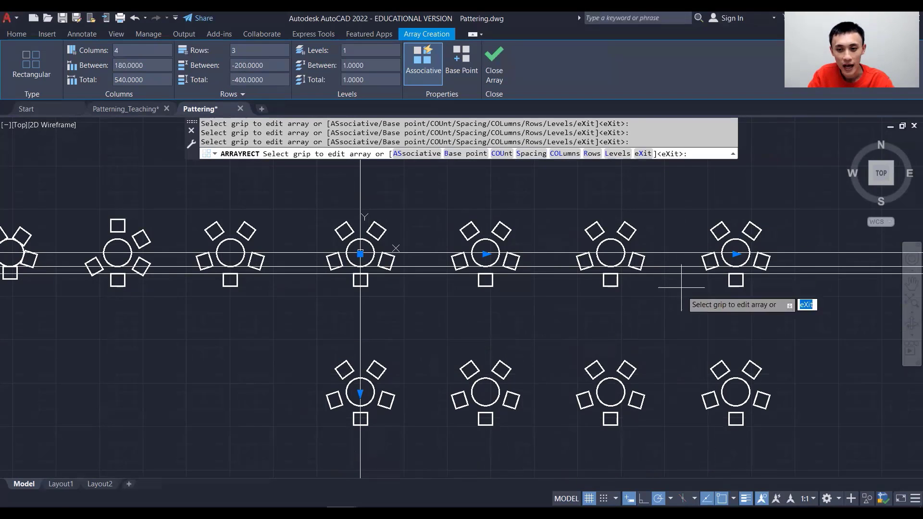
Finish the rectangular array with 3 columns and save the drawing.
scroll(692, 344, down, 1)
middle_drag(710, 336, 651, 218)
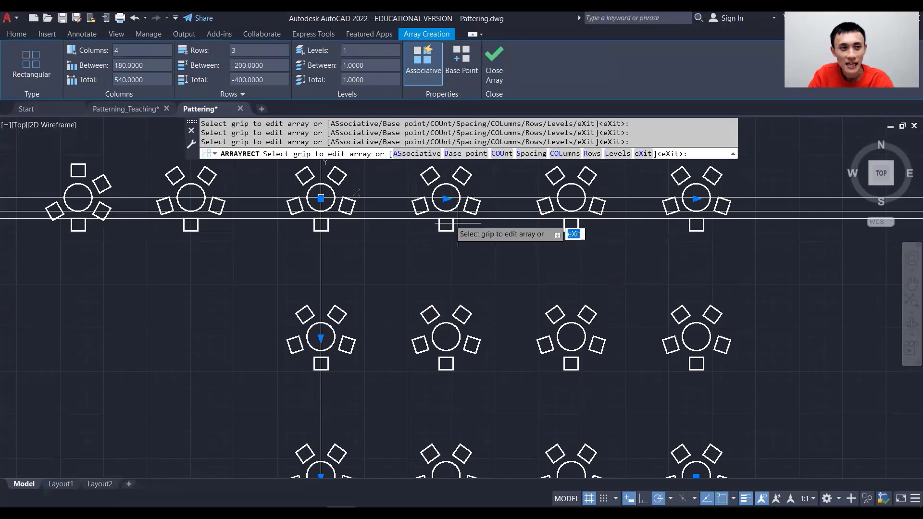
double_click(135, 50)
text(3)
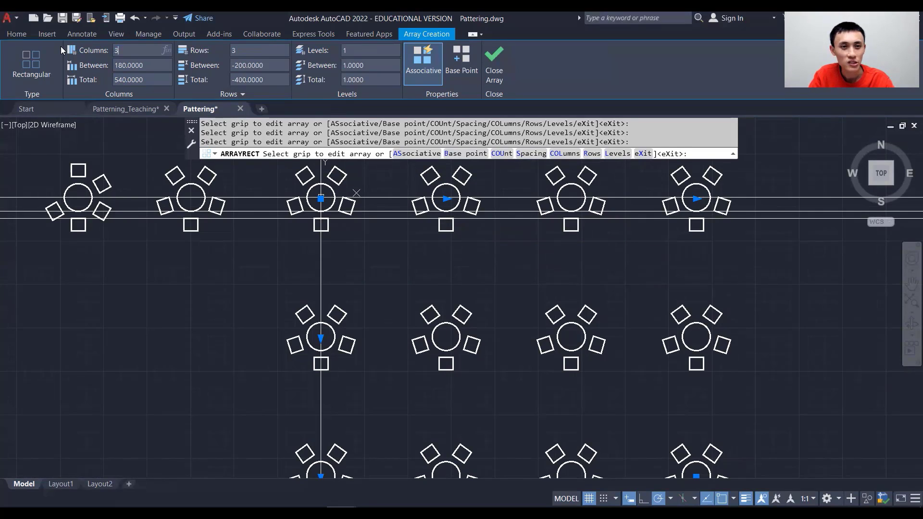
key(Return)
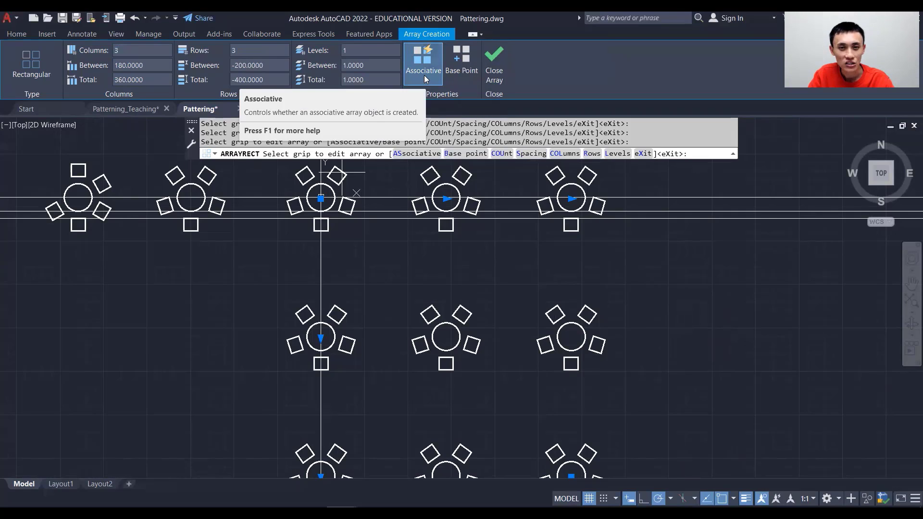
click(496, 81)
scroll(619, 346, down, 4)
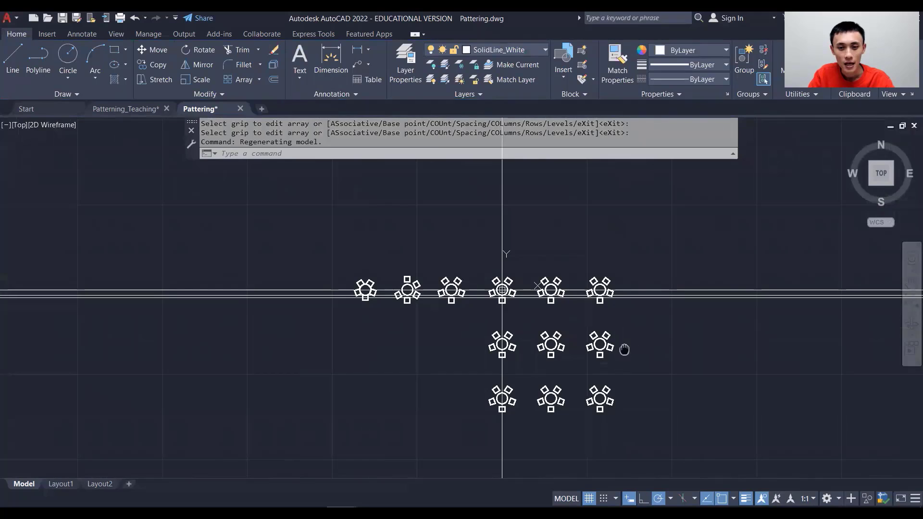
middle_drag(621, 347, 494, 289)
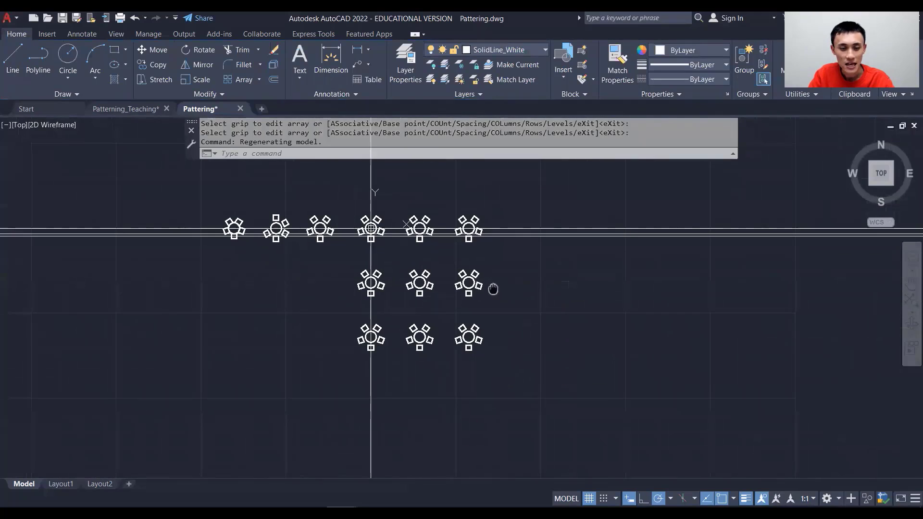
click(63, 18)
Copy the table set just left of the vertical construction line and paste it right of the array, with object snap off only during placement.
scroll(466, 283, up, 2)
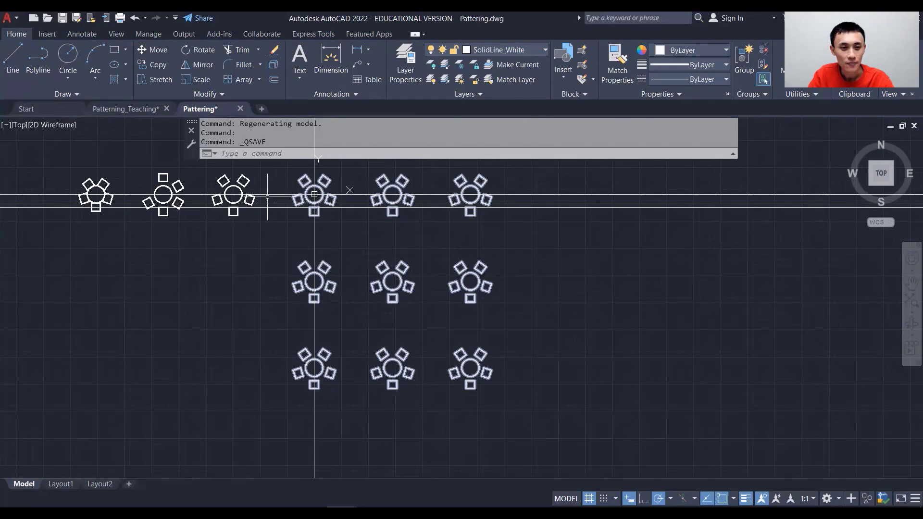
click(199, 167)
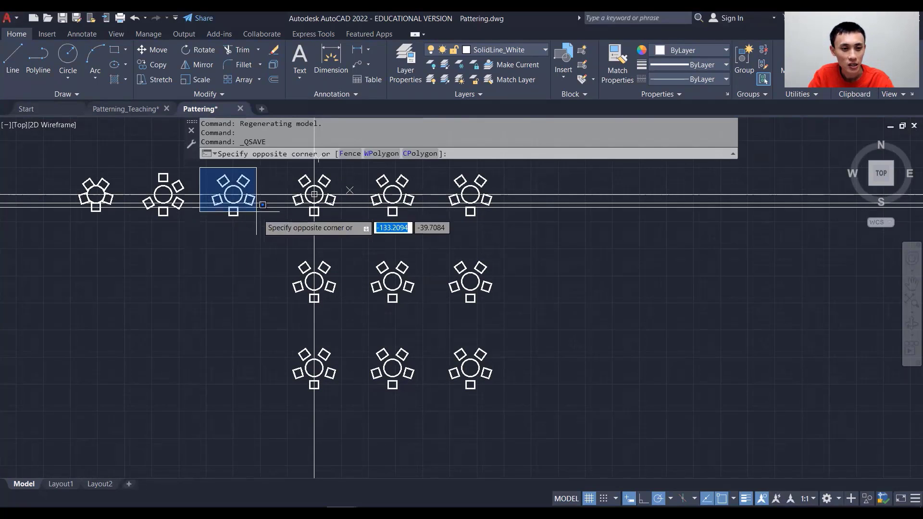
click(276, 234)
key(ctrl+c)
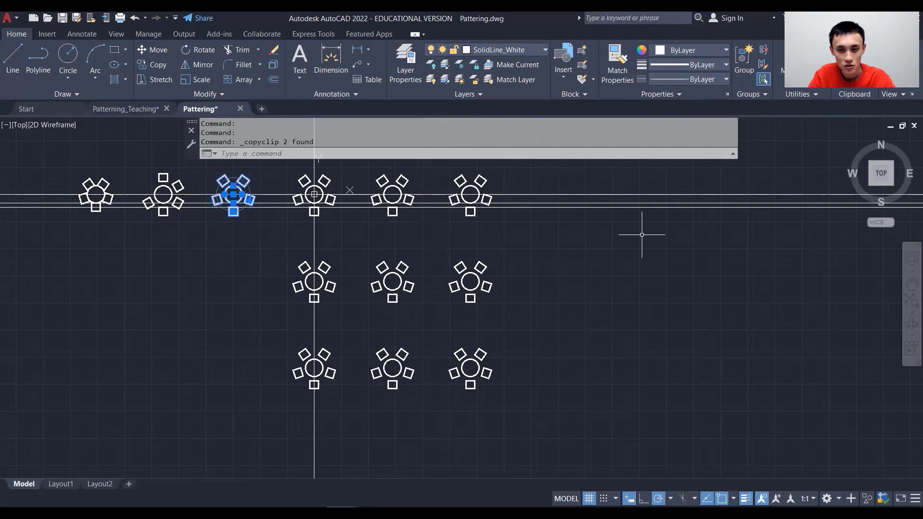
key(ctrl+v)
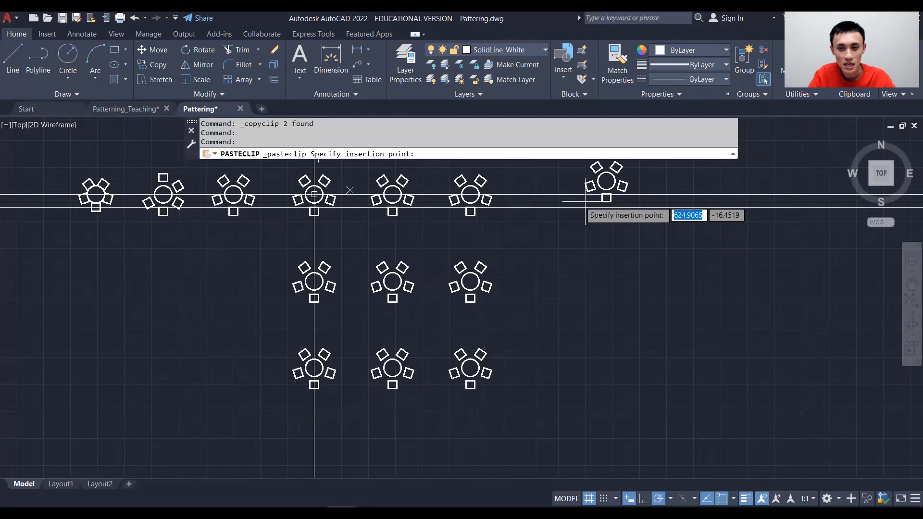
click(722, 500)
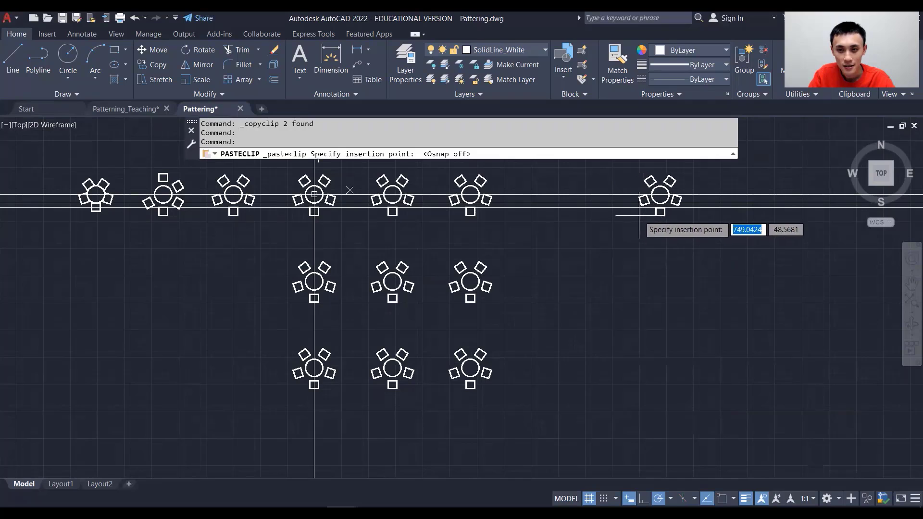
click(655, 210)
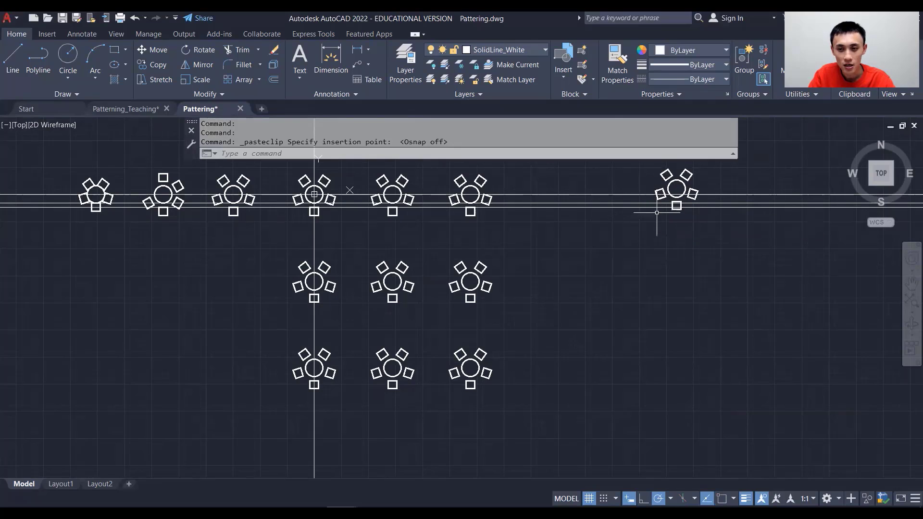
click(722, 500)
Move the pasted table set straight down from its circle's centre onto the upper horizontal construction line.
middle_drag(756, 247, 671, 336)
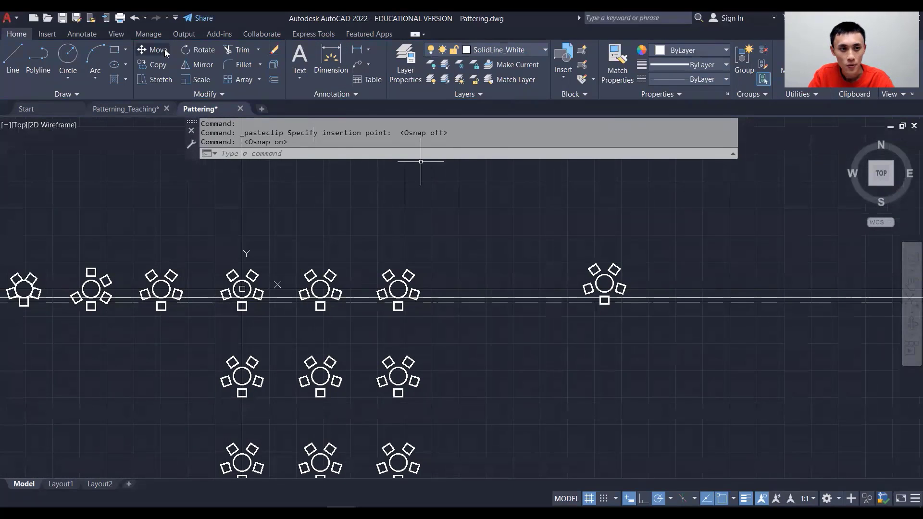
click(165, 50)
click(556, 235)
click(668, 315)
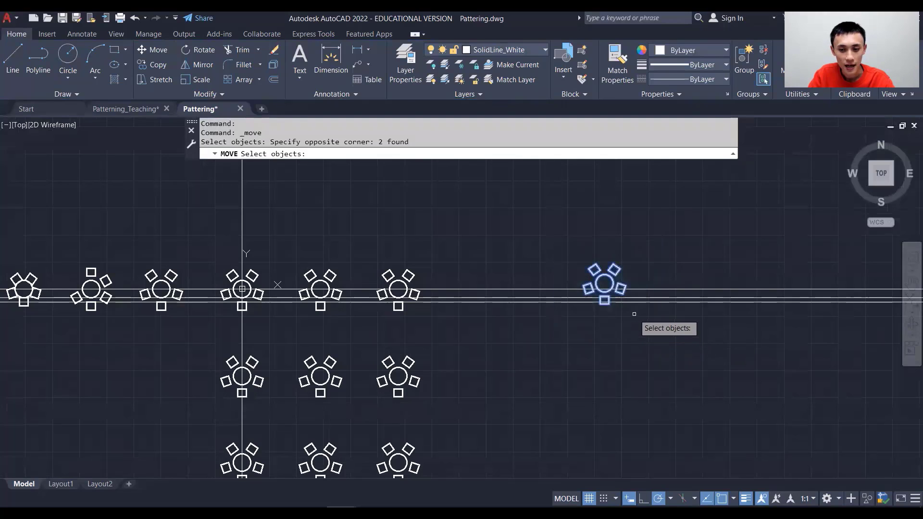
key(Return)
click(604, 289)
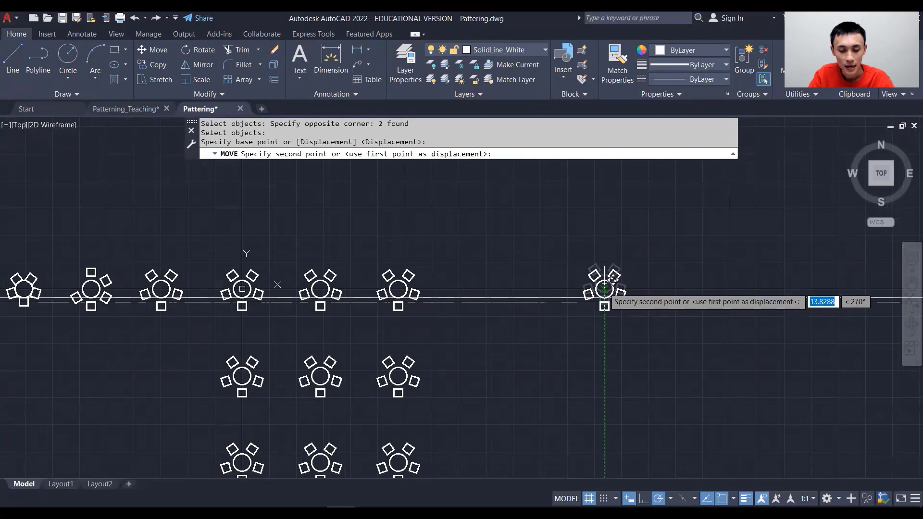
click(604, 289)
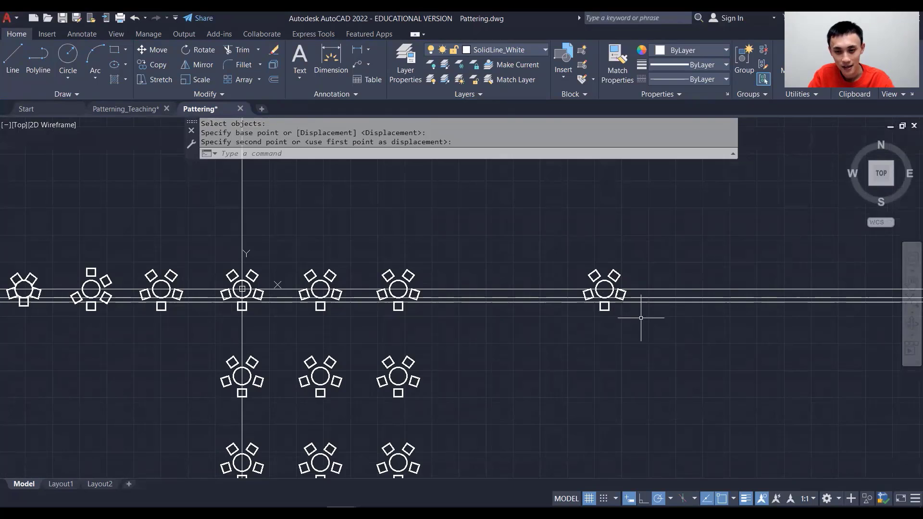
Start an associative rectangular array of the pasted circle together with its polar array of chairs.
scroll(660, 279, up, 4)
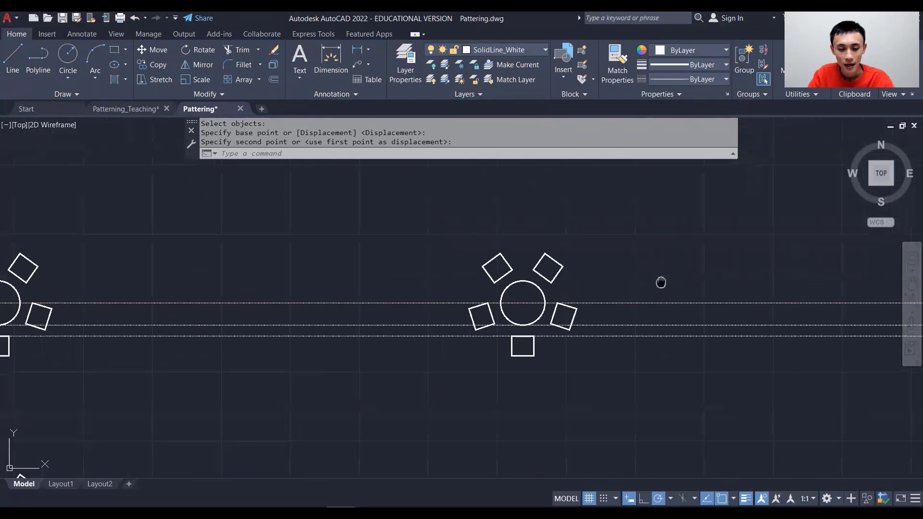
middle_drag(660, 283, 542, 235)
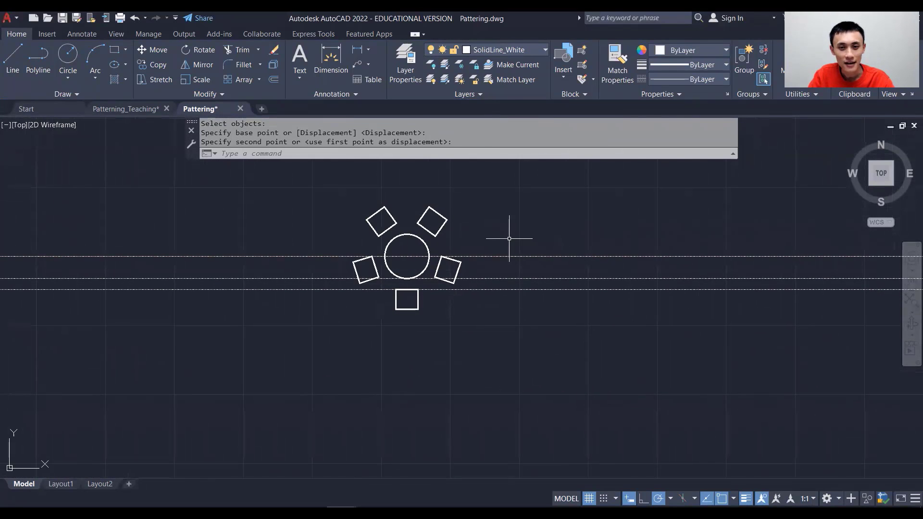
click(258, 79)
click(229, 99)
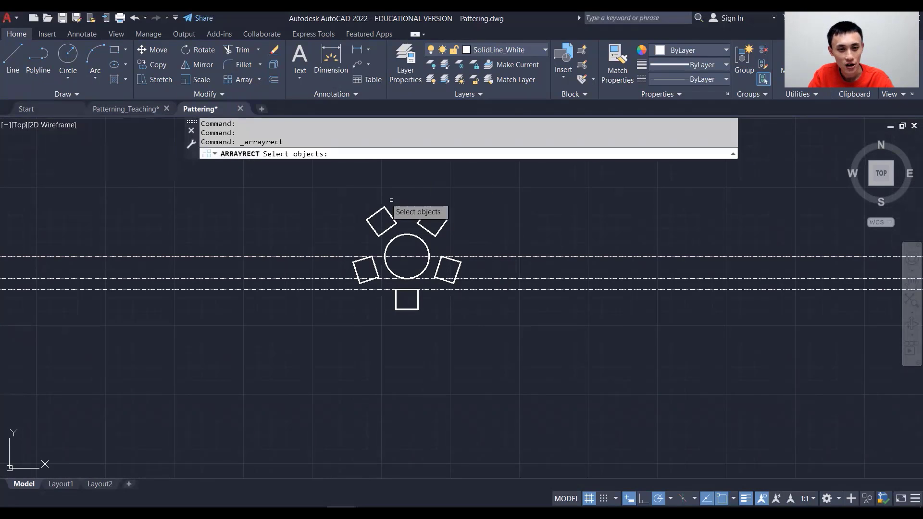
click(319, 177)
click(494, 340)
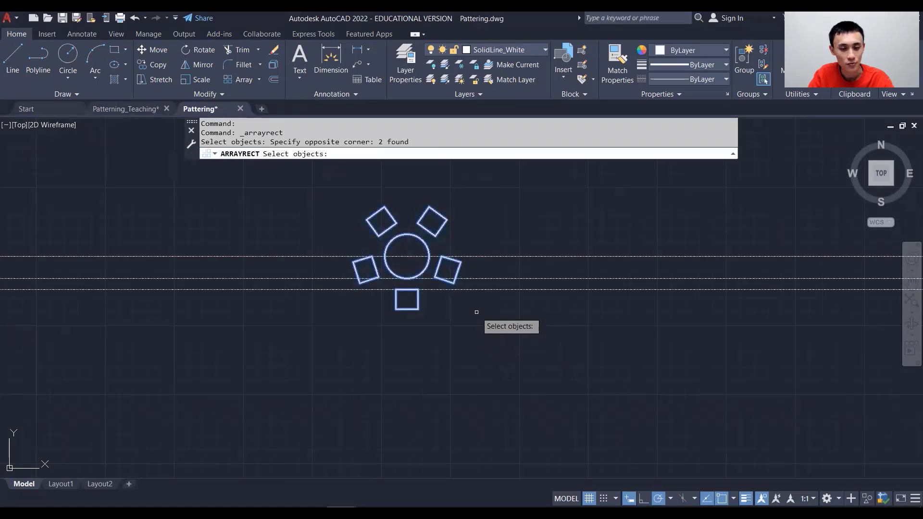
key(Return)
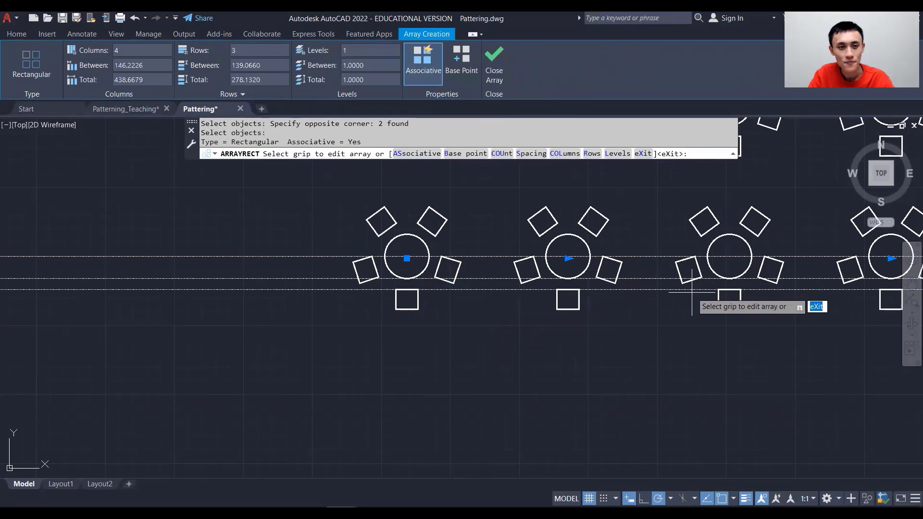
Set the rectangular array of table sets to 6 columns and 6 rows.
scroll(718, 298, down, 5)
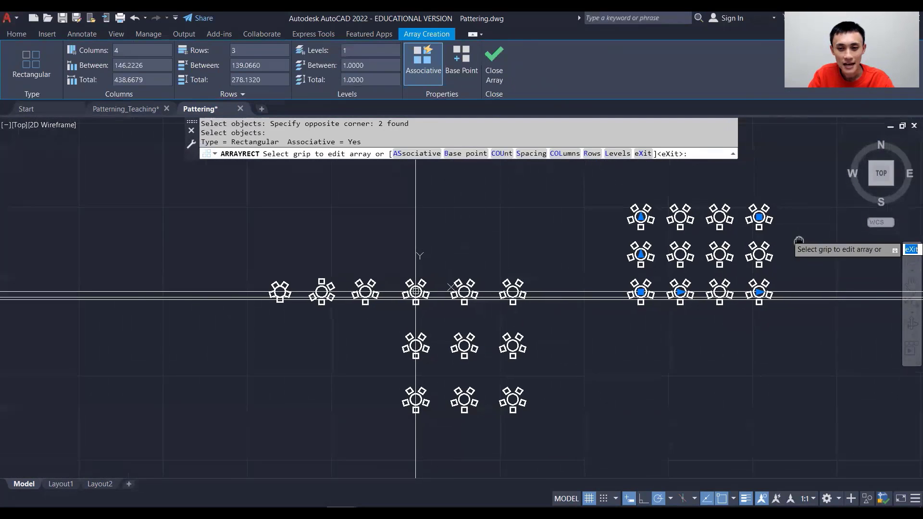
middle_drag(789, 243, 663, 257)
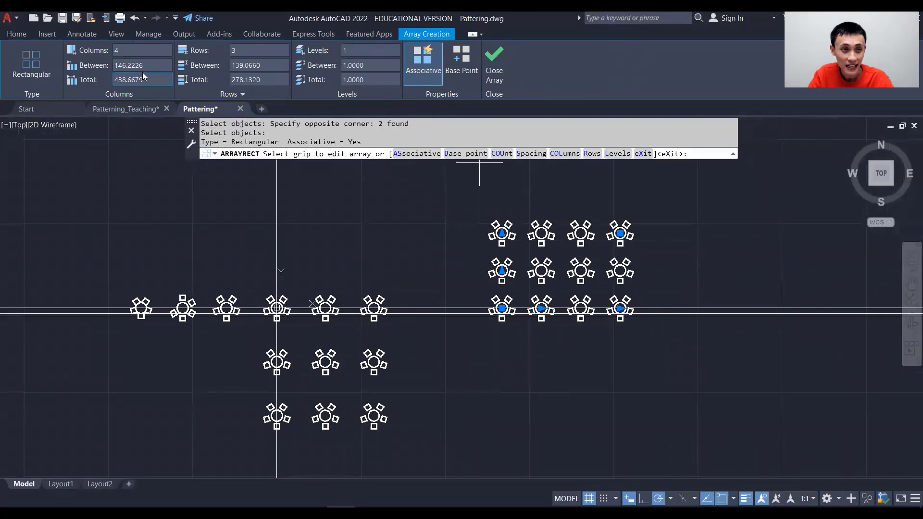
text(6)
key(Return)
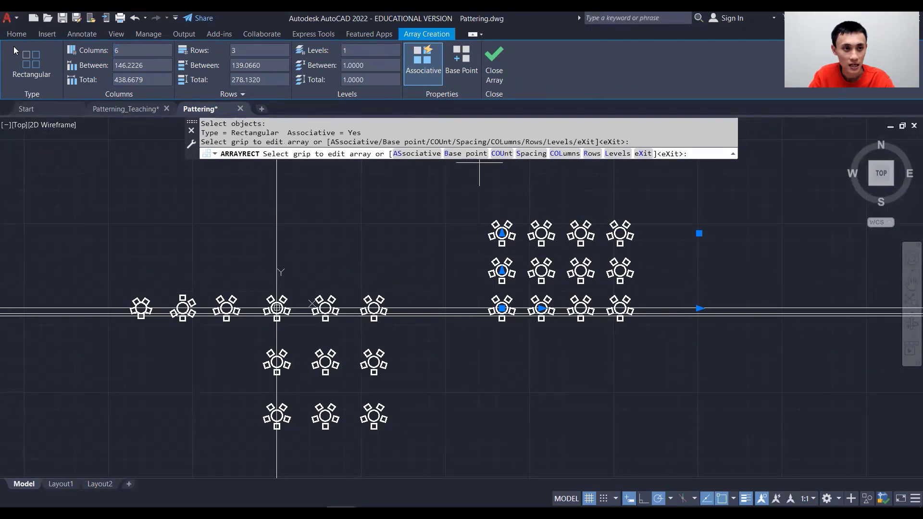
text(6)
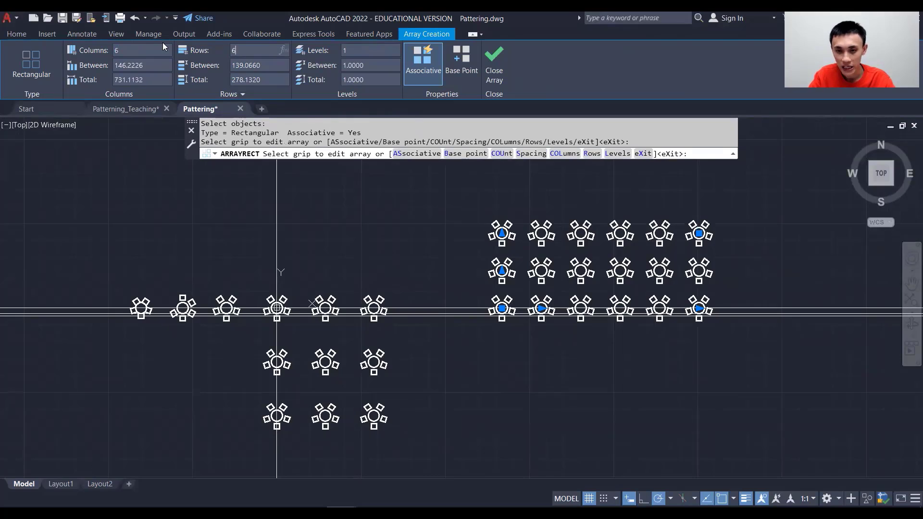
key(Return)
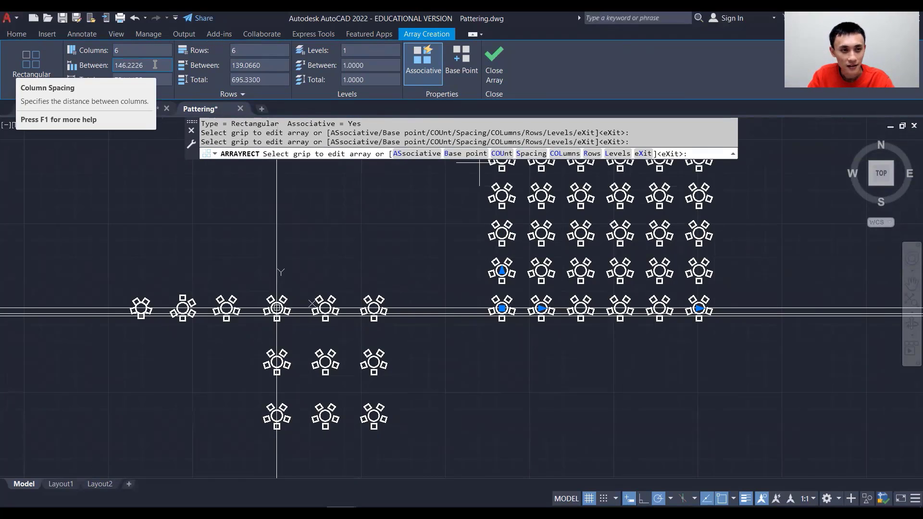
Set the array's column spacing to 160 and its row spacing to 170.
click(158, 65)
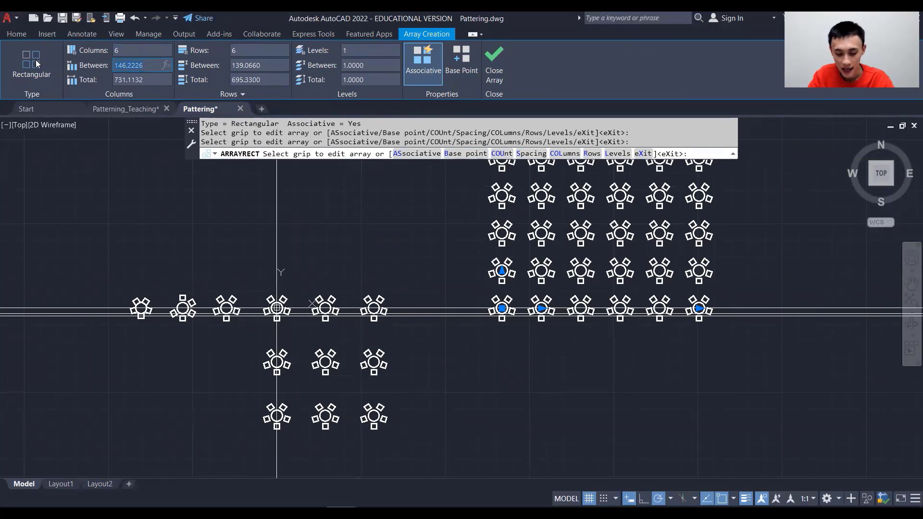
text(160)
key(Return)
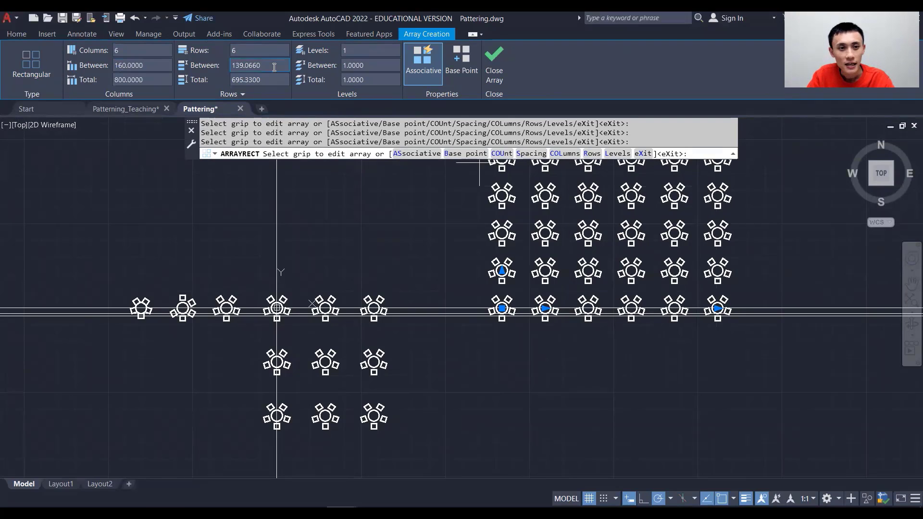
text(170)
key(Return)
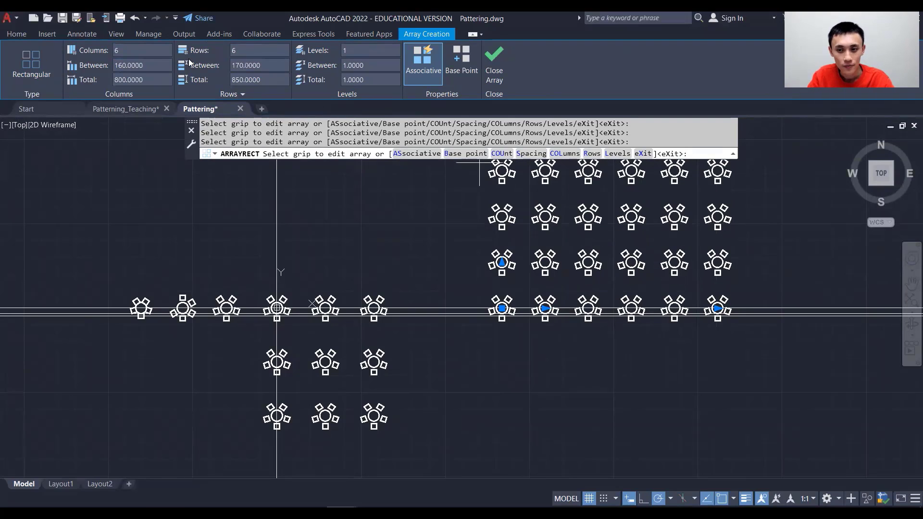
mouse_move(769, 208)
middle_down()
mouse_move(704, 323)
mouse_move(697, 306)
middle_up()
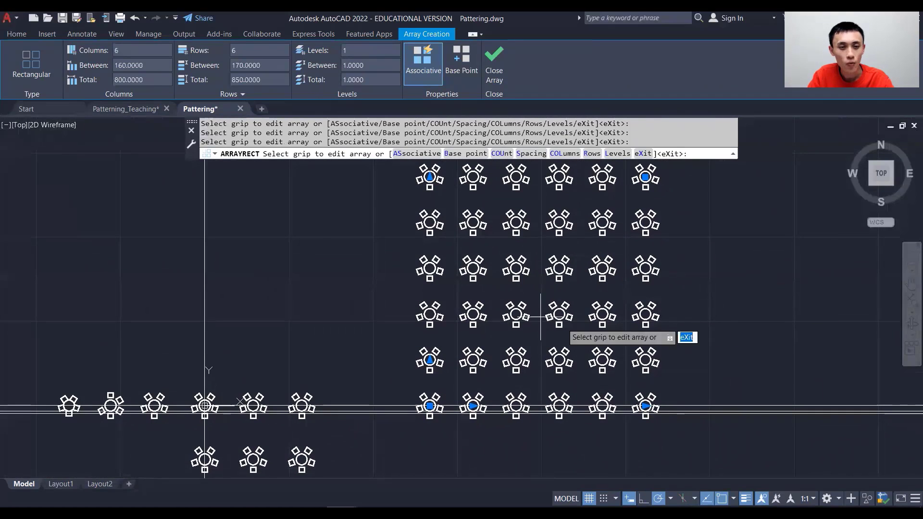
Reverse the array's row direction so it extends downward, with a row spacing of -170.
click(233, 65)
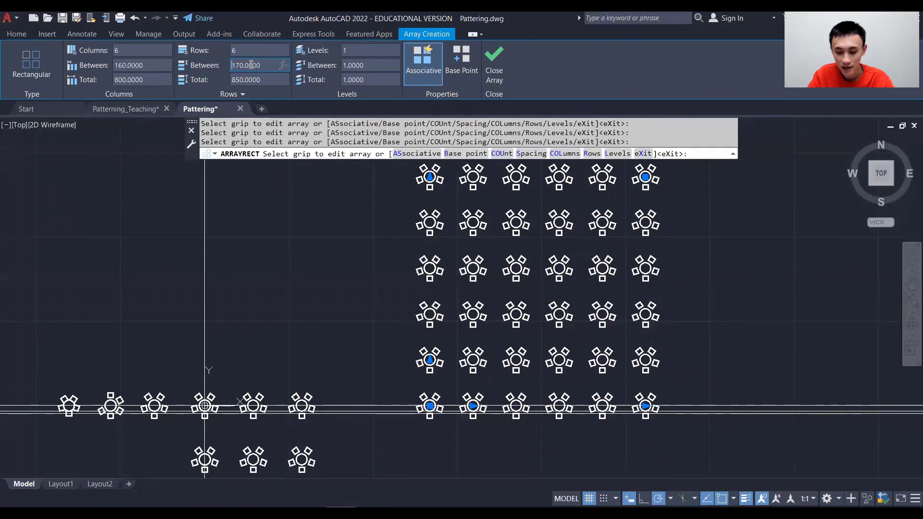
text(-)
key(Return)
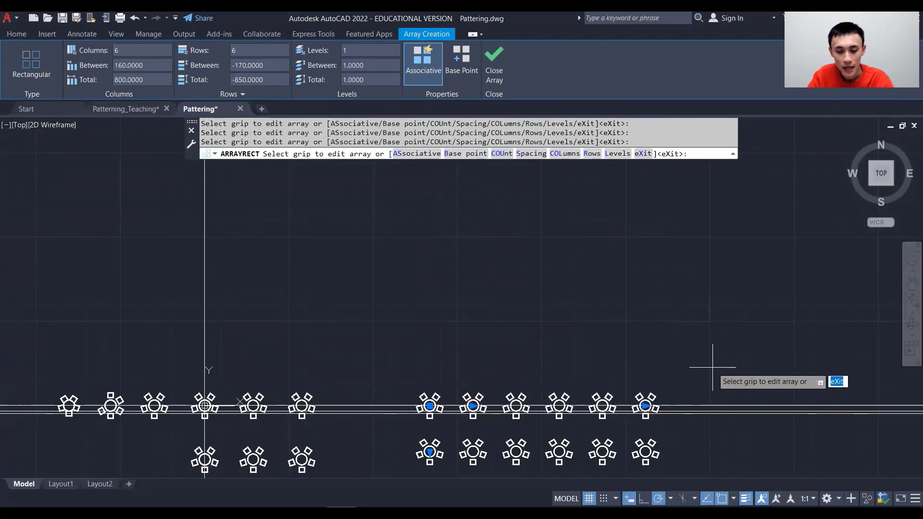
mouse_move(710, 366)
middle_down()
mouse_move(651, 245)
mouse_move(655, 215)
middle_up()
scroll(674, 324, up, 2)
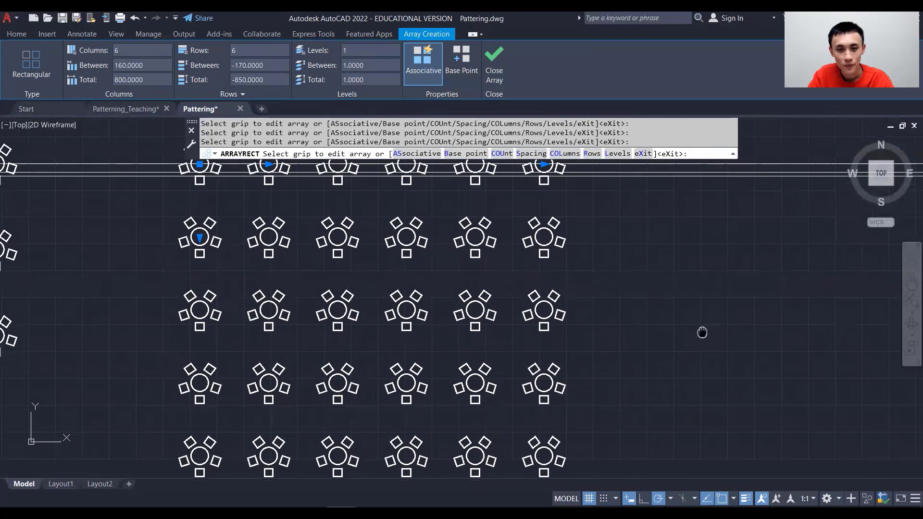
scroll(703, 330, down, 2)
middle_drag(705, 331, 687, 297)
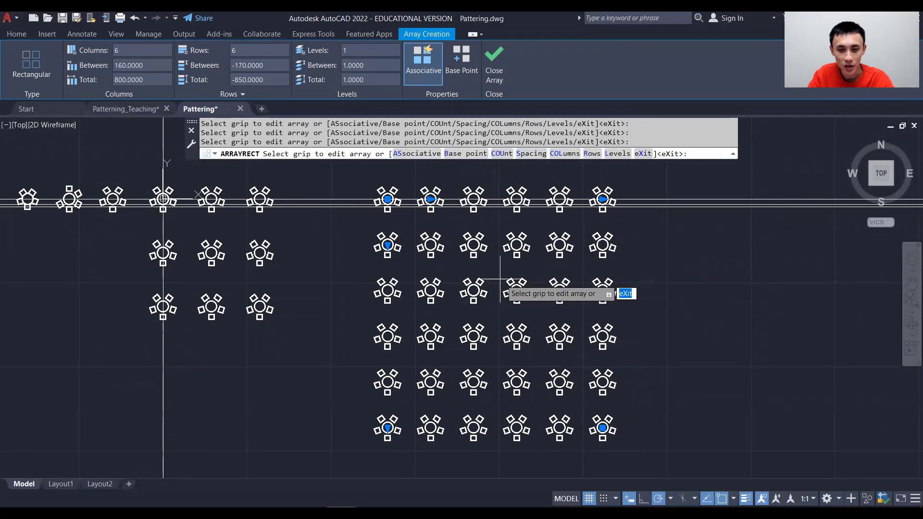
Finish the array as non-associative and erase the four table sets at the centre of the 6 by 6 grid.
click(429, 75)
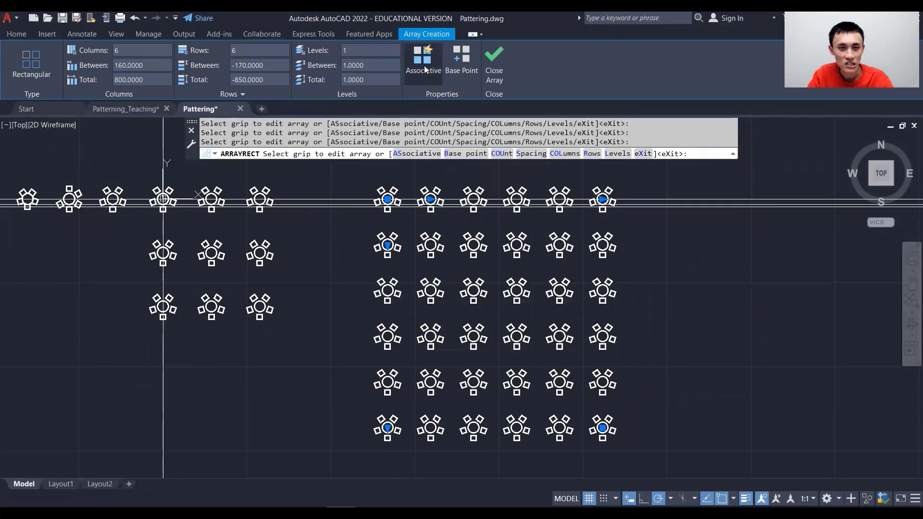
click(495, 67)
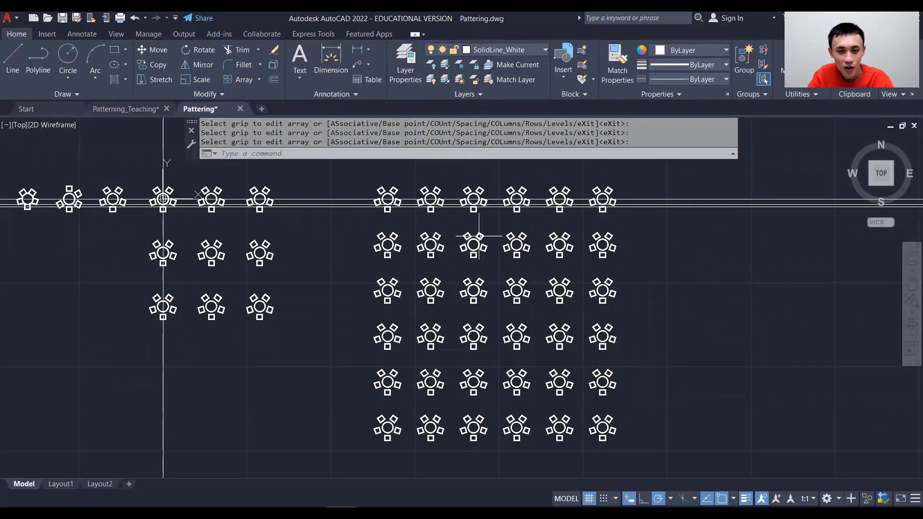
click(451, 268)
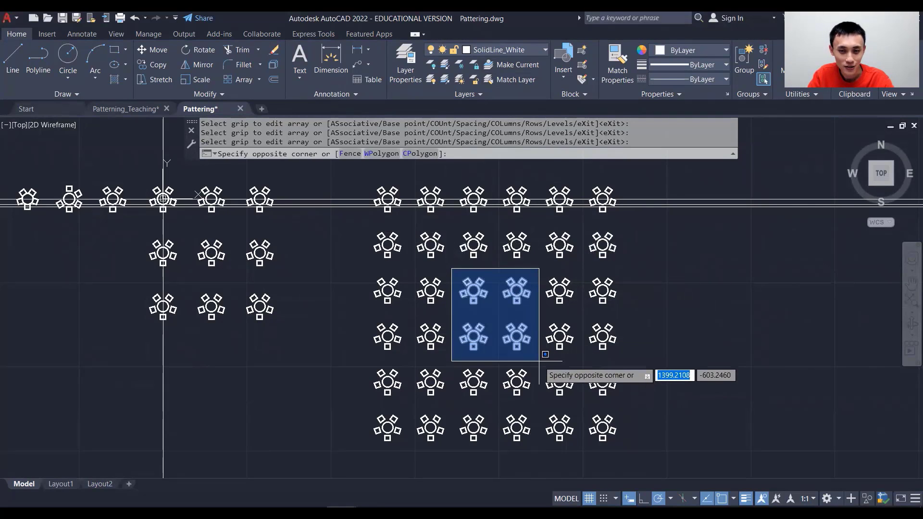
click(549, 385)
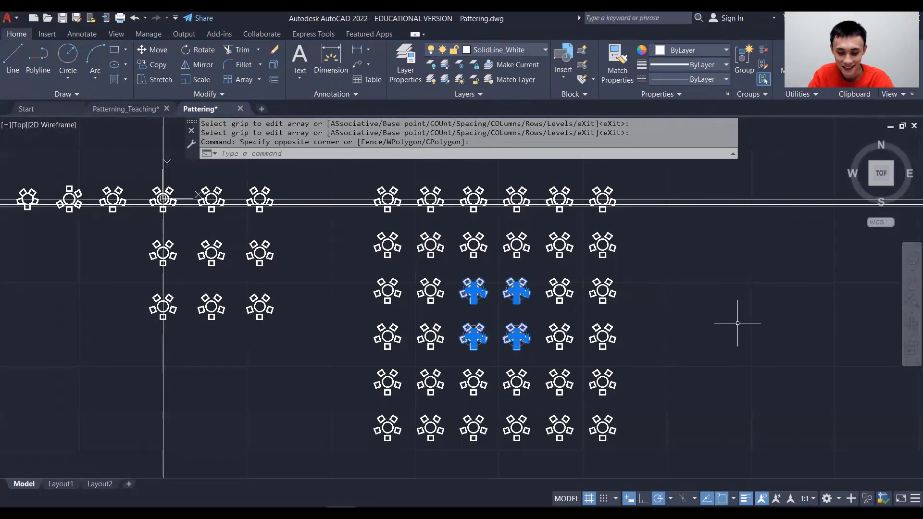
key(Delete)
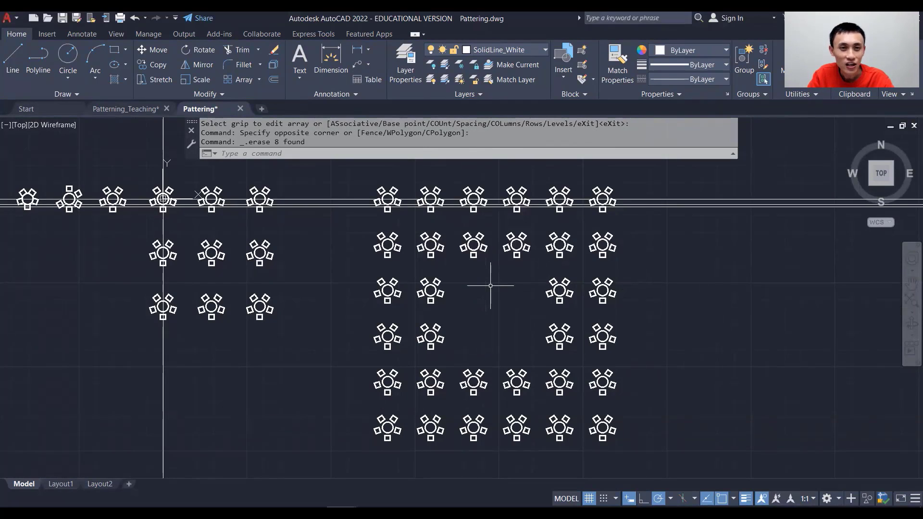
Place multiline text reading "Keynote Speaker" in the empty space at the centre of the table grid.
click(302, 80)
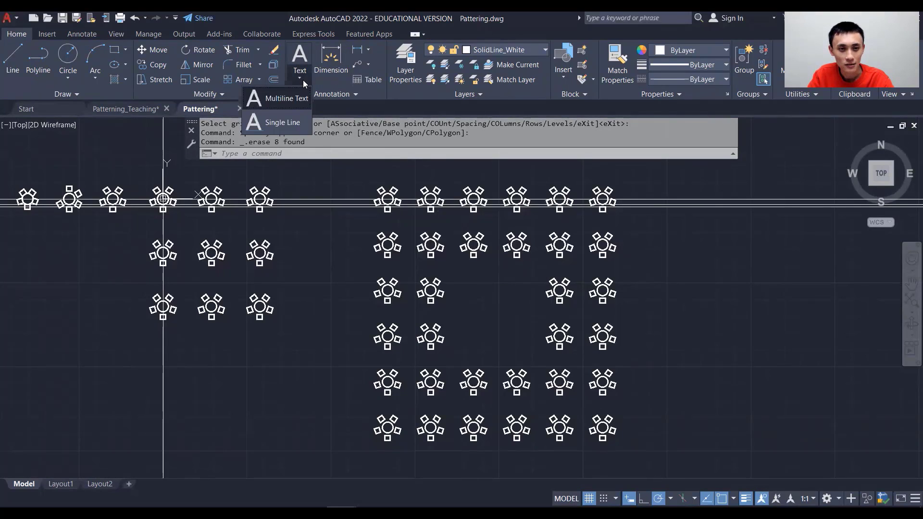
click(299, 101)
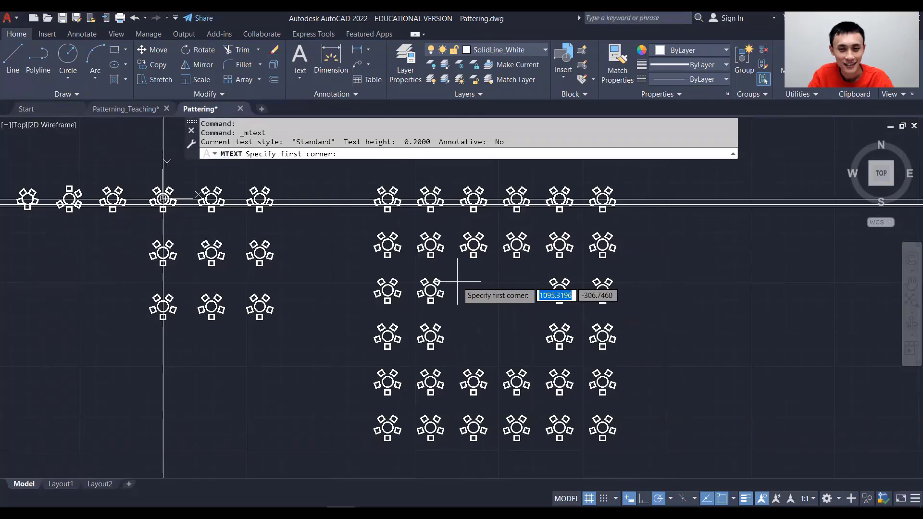
click(458, 290)
click(538, 336)
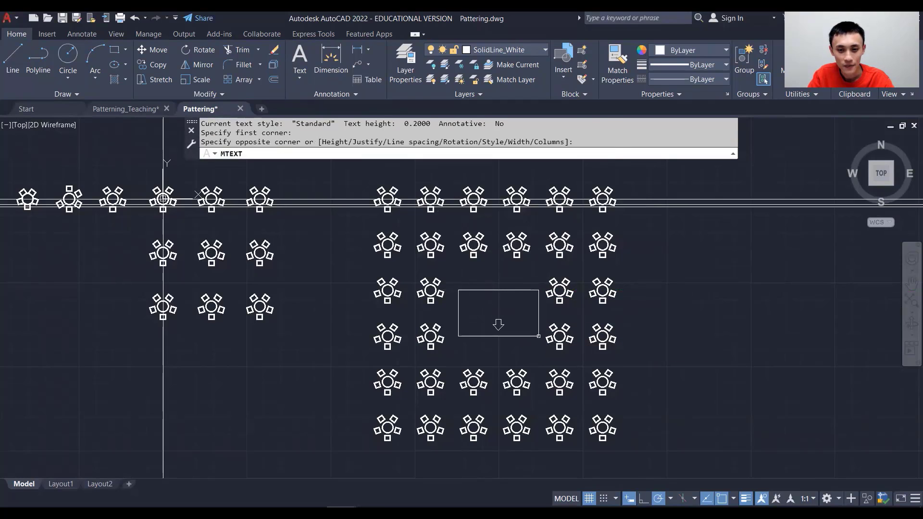
text(Keynote Speaker)
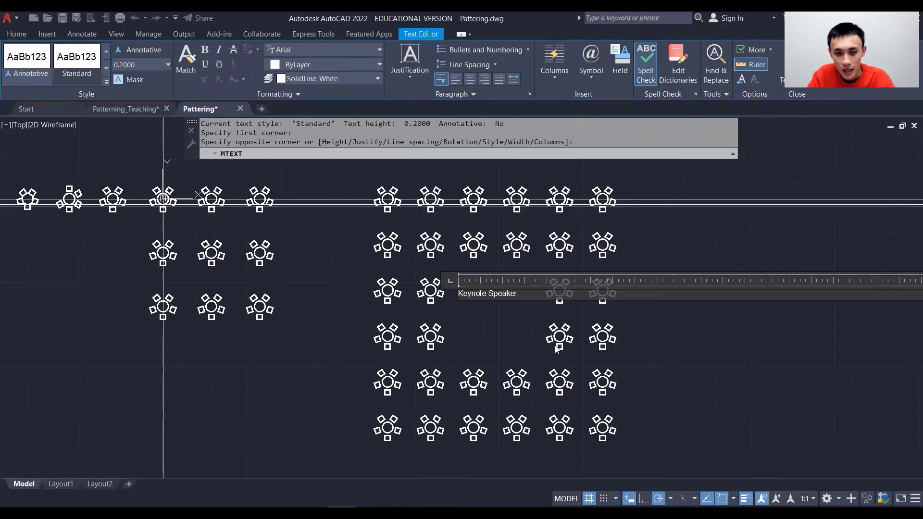
click(636, 315)
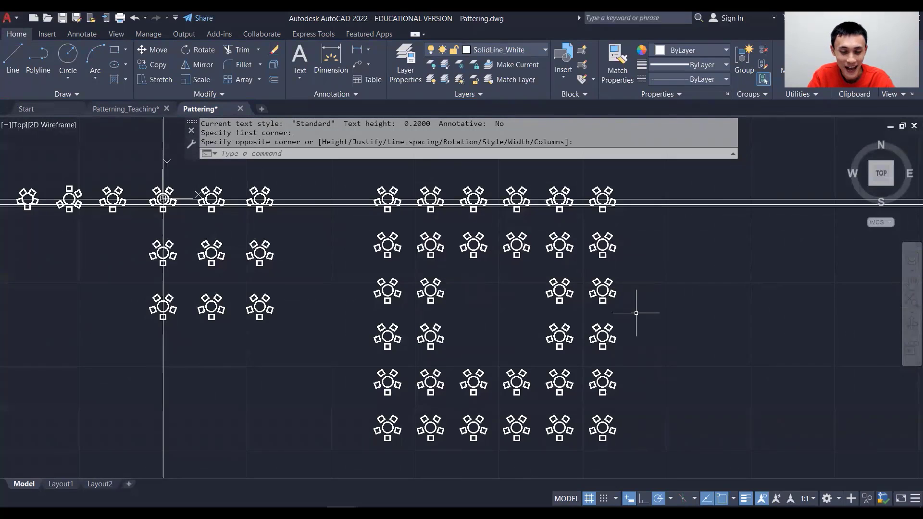
Set the height of the whole "Keynote Speaker" text to 50.
scroll(462, 290, up, 4)
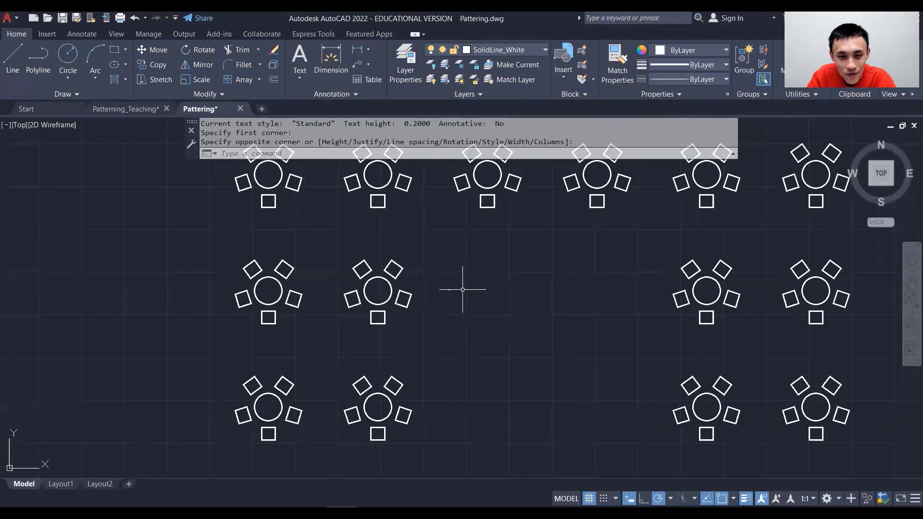
scroll(448, 298, up, 8)
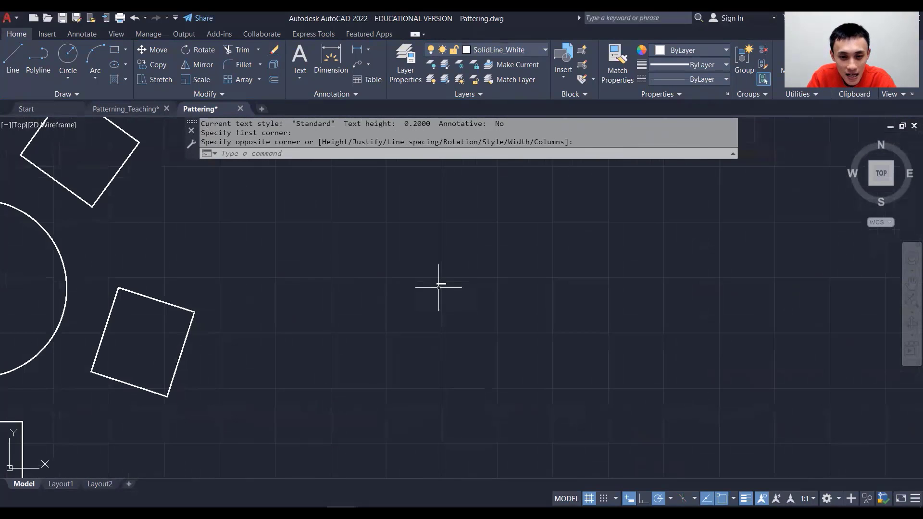
scroll(438, 283, up, 5)
scroll(440, 284, down, 8)
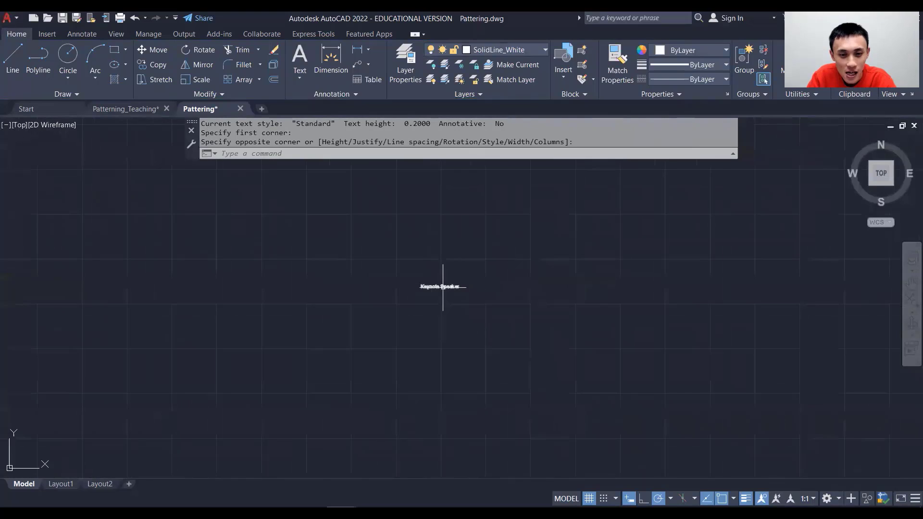
scroll(441, 287, down, 6)
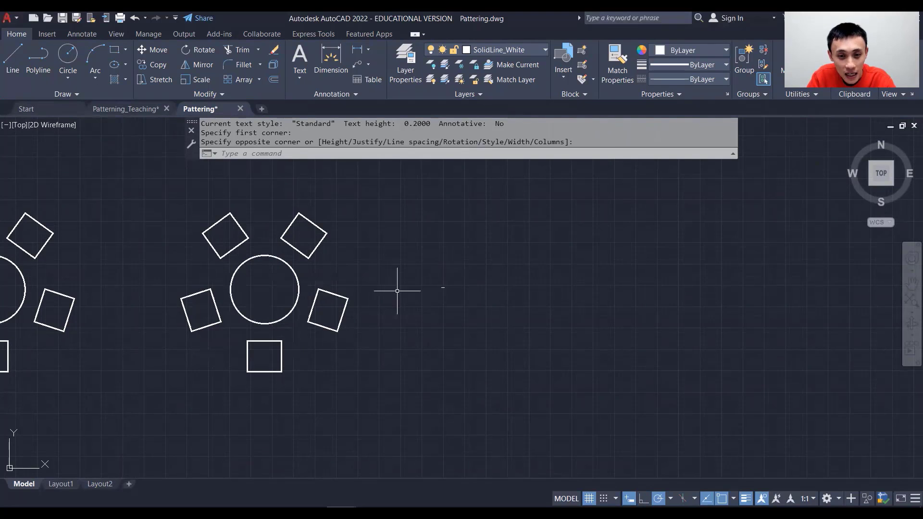
scroll(448, 287, up, 6)
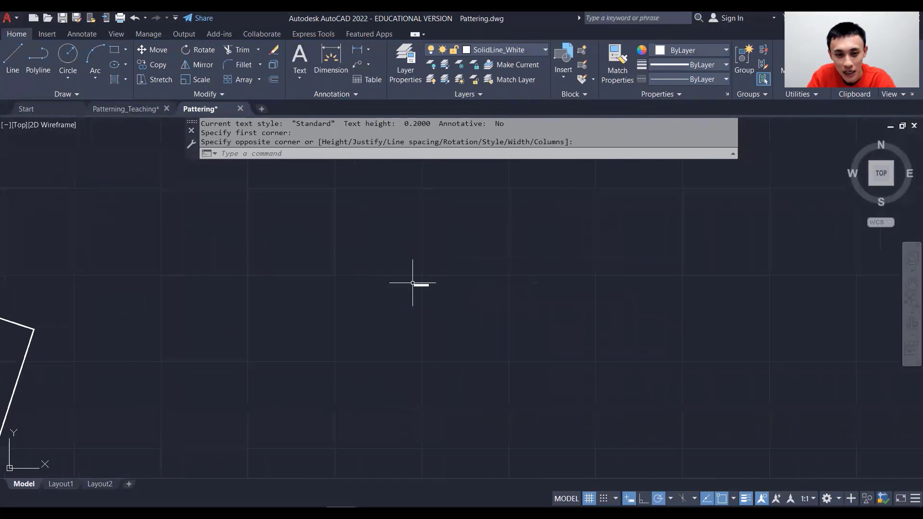
scroll(412, 284, up, 2)
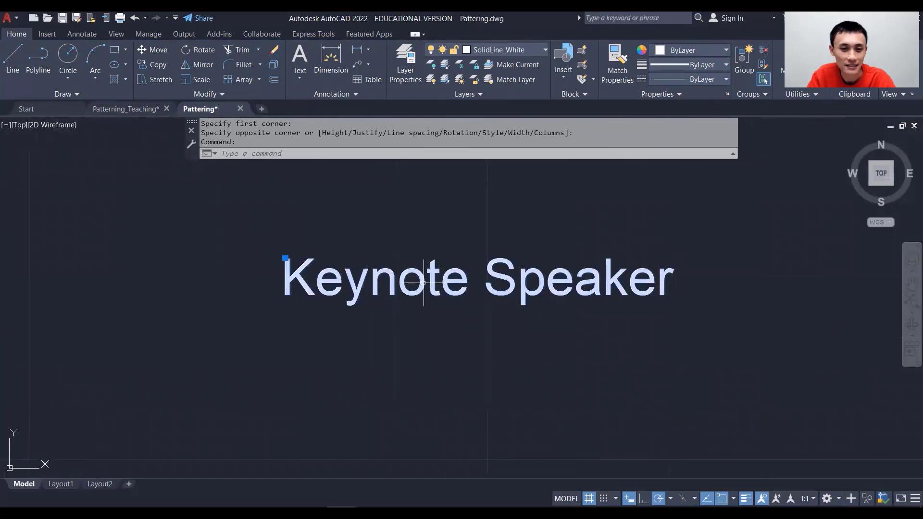
double_click(525, 279)
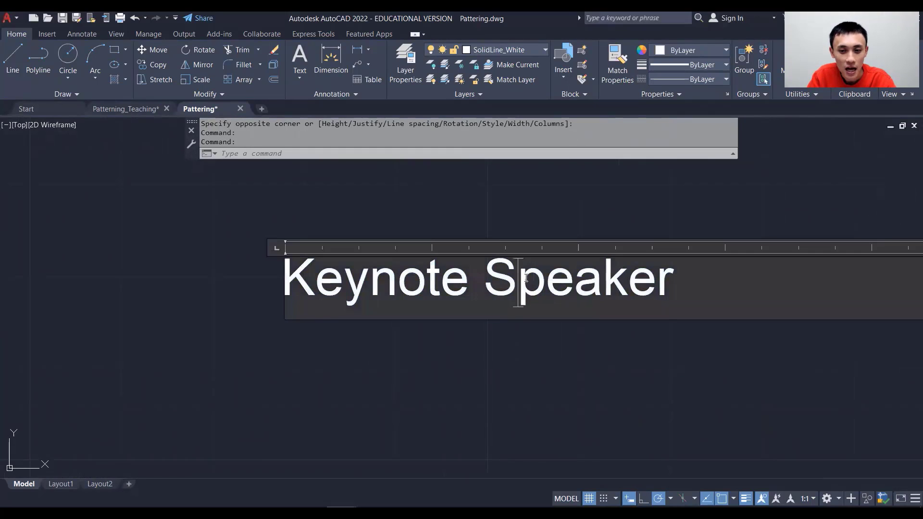
drag(674, 278, 292, 267)
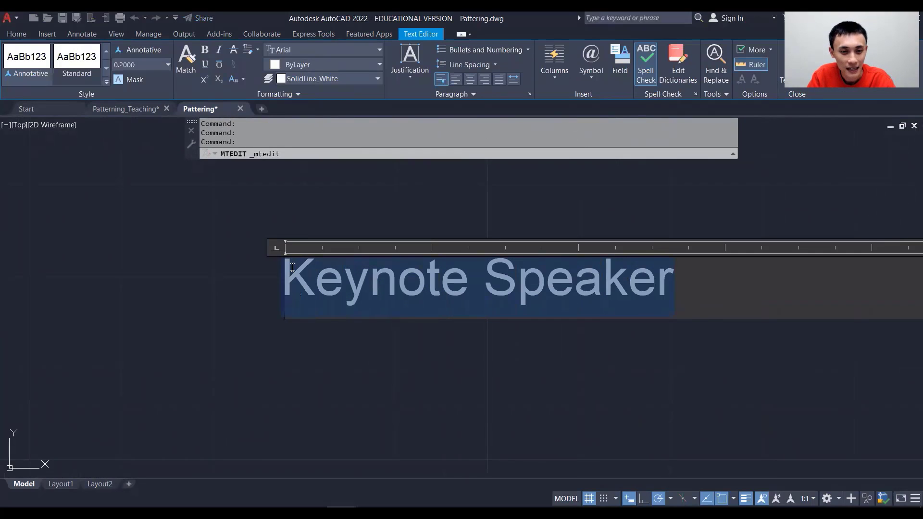
click(142, 63)
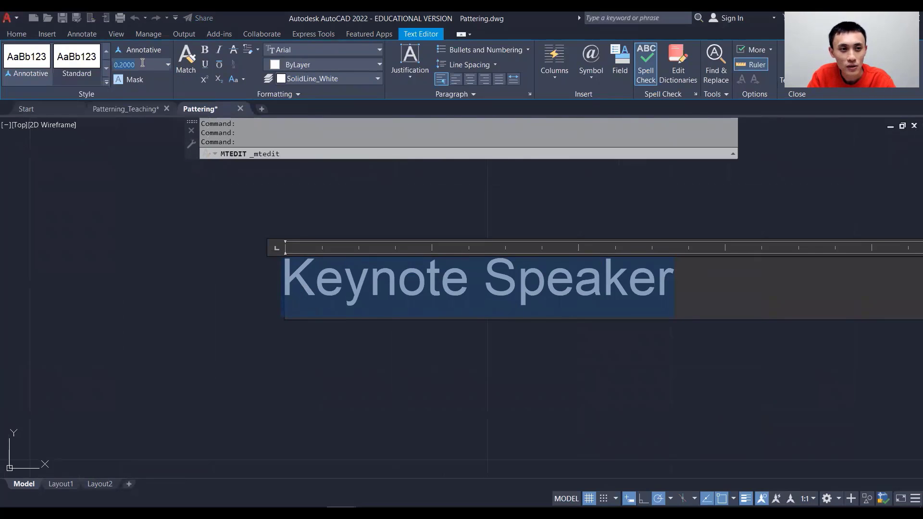
text(50)
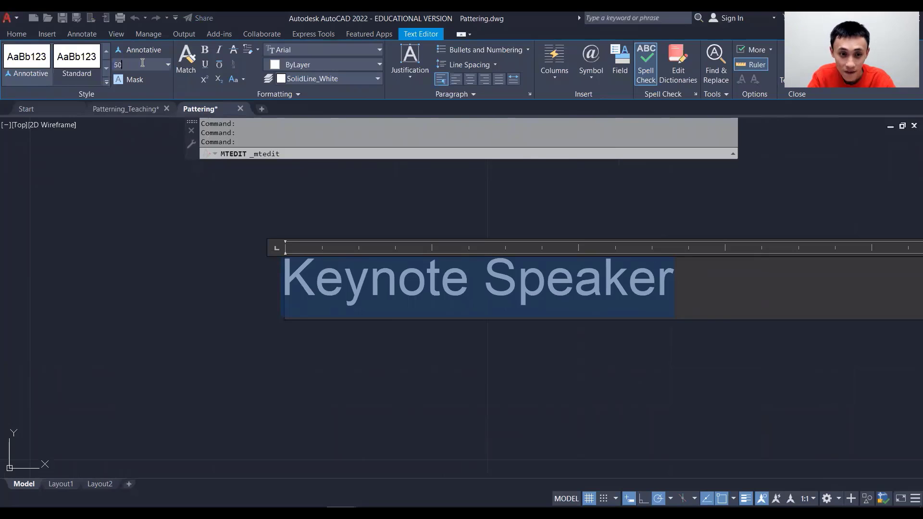
key(Return)
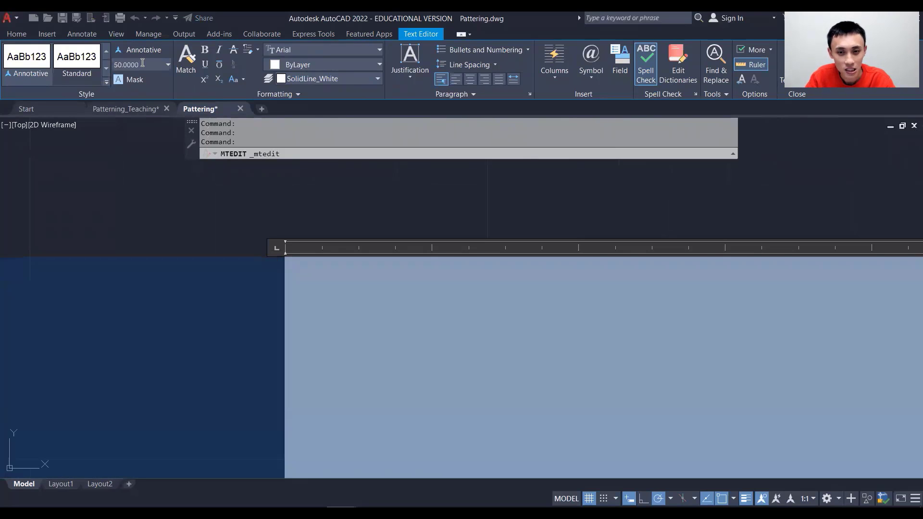
scroll(600, 239, down, 4)
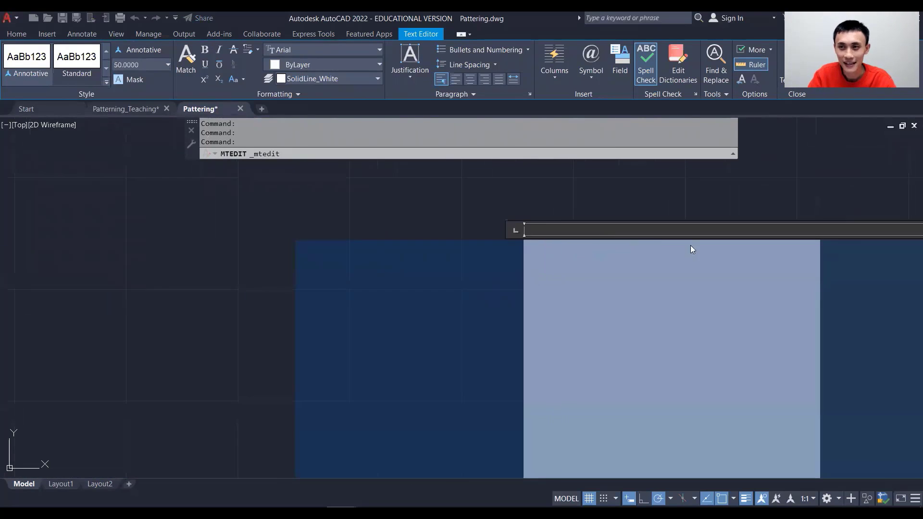
Finish editing the enlarged "Keynote Speaker" text at the centre of the table grid.
scroll(794, 303, down, 2)
middle_drag(880, 318, 505, 276)
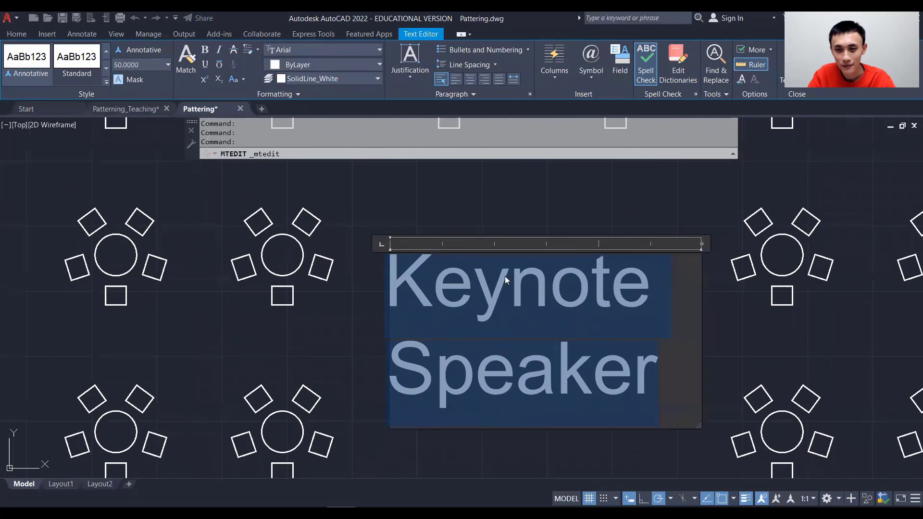
scroll(561, 283, down, 2)
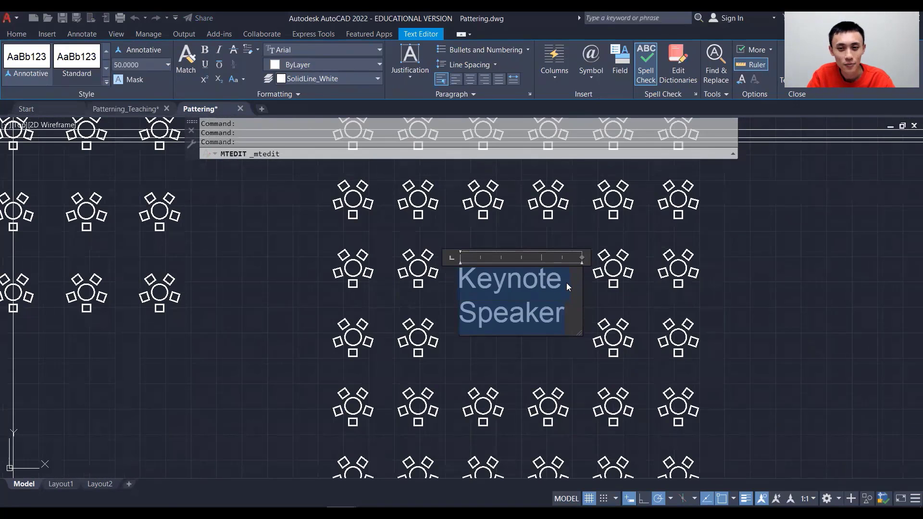
click(732, 287)
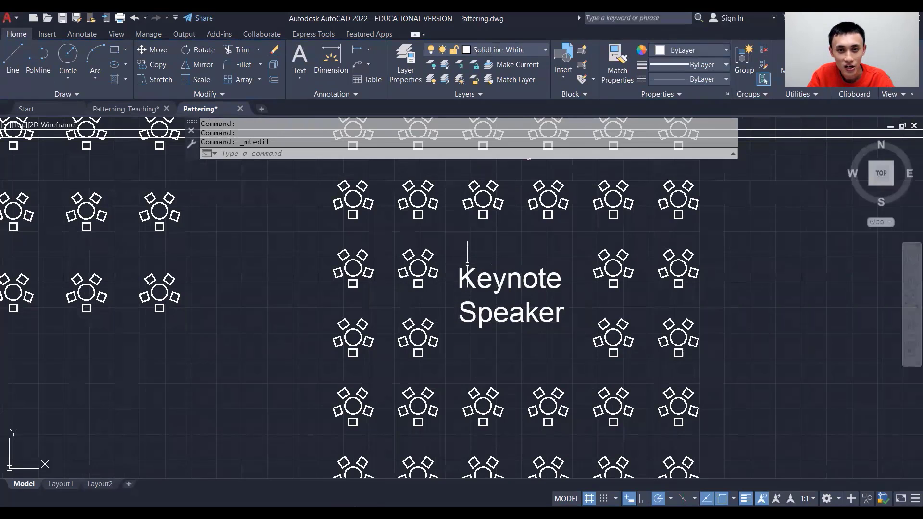
Draw a rectangle about 300 by 190 around the "Keynote Speaker" text.
click(546, 52)
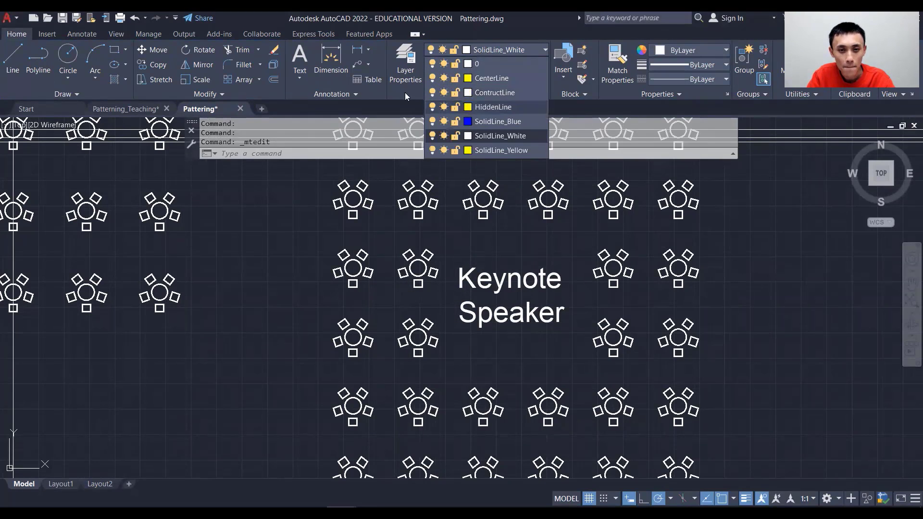
click(116, 50)
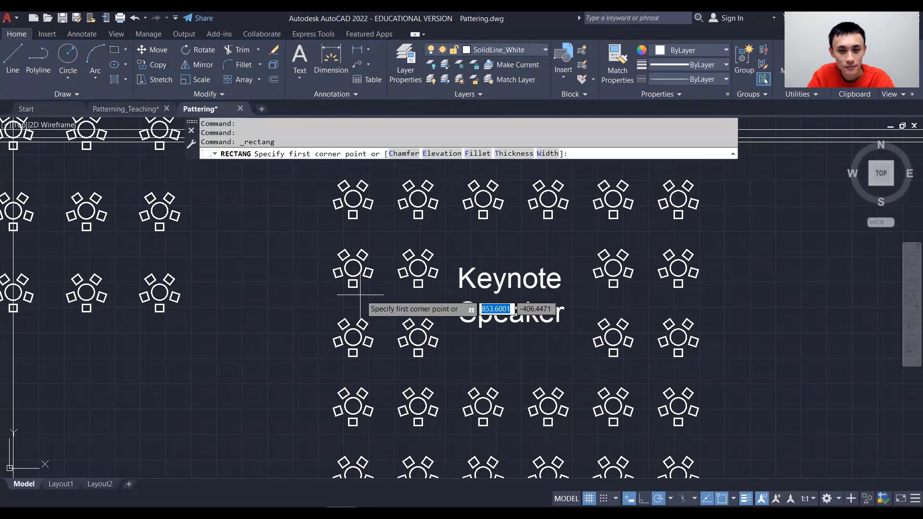
click(451, 260)
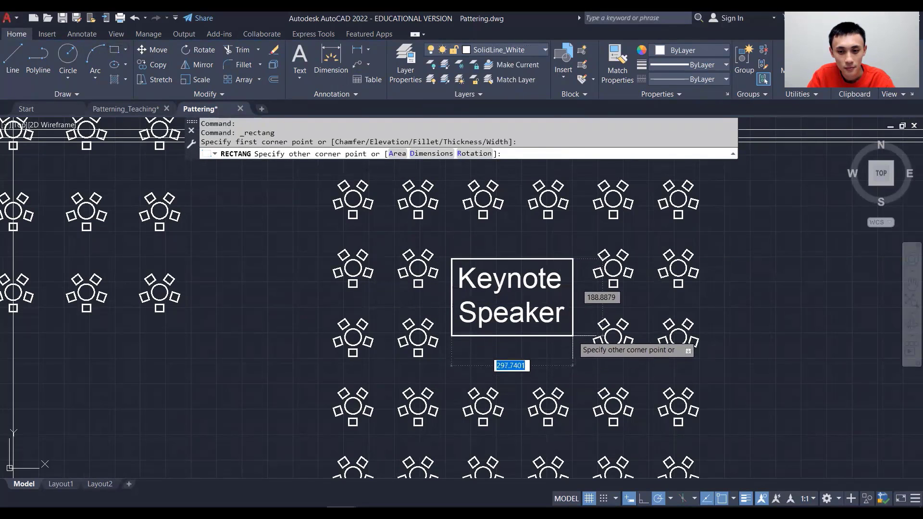
click(575, 337)
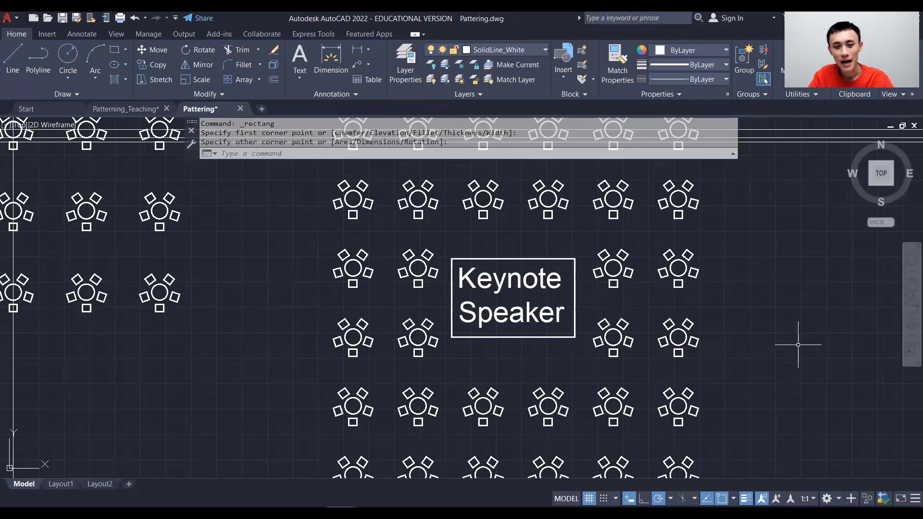
scroll(803, 341, up, 2)
scroll(800, 346, down, 4)
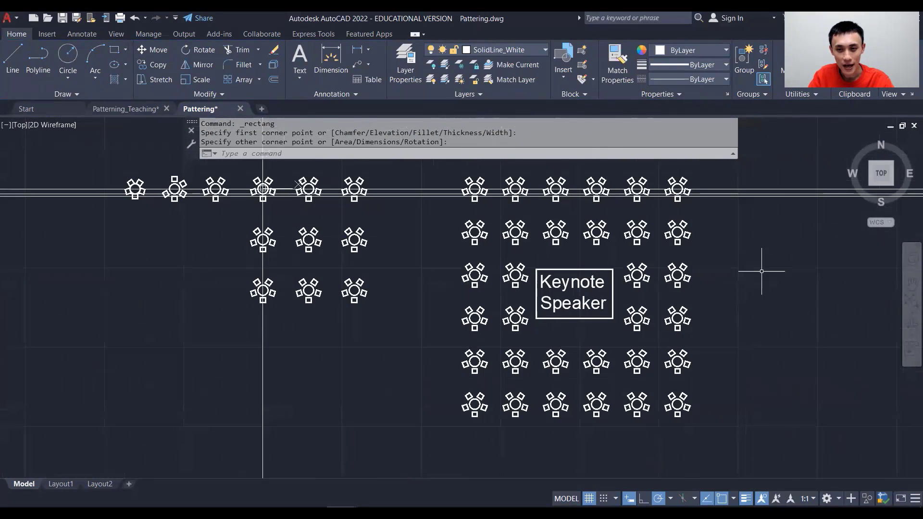
mouse_move(761, 271)
middle_down()
mouse_move(667, 295)
mouse_move(640, 284)
middle_up()
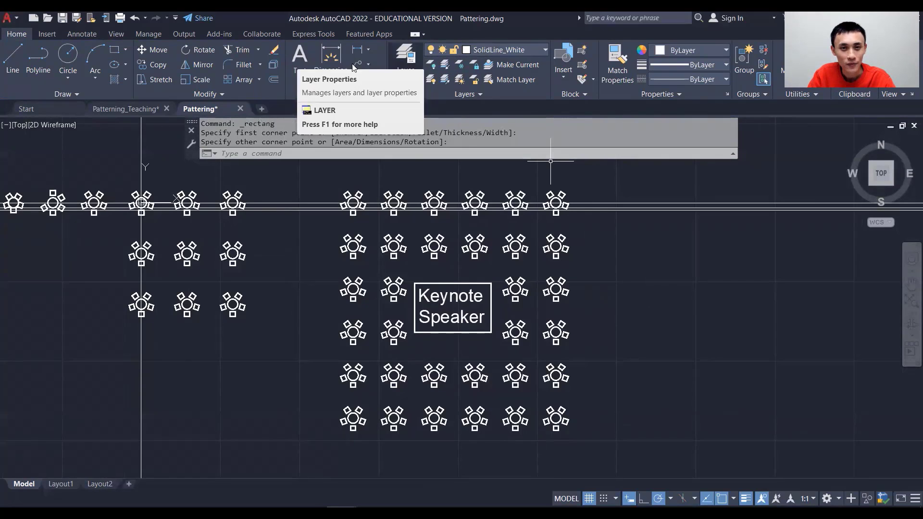
Create a locked layer named Margin and make it the current layer.
click(412, 67)
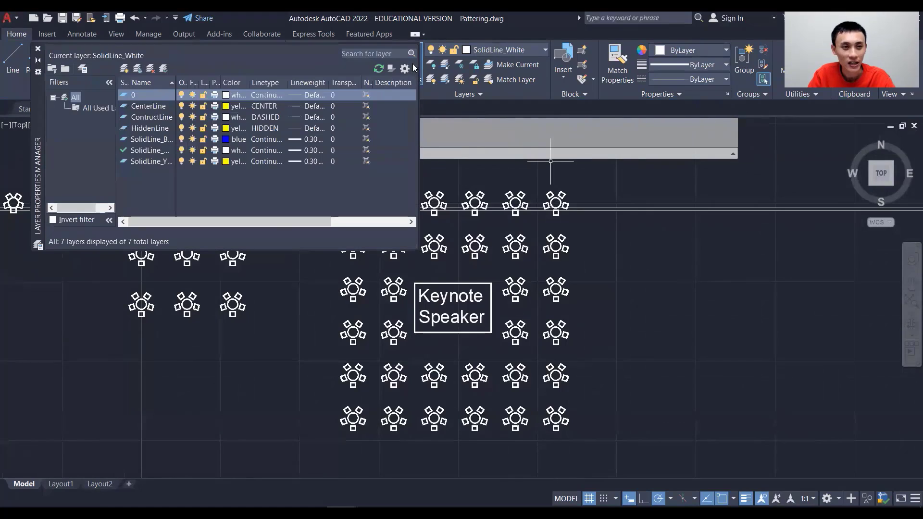
click(127, 65)
text(Margin)
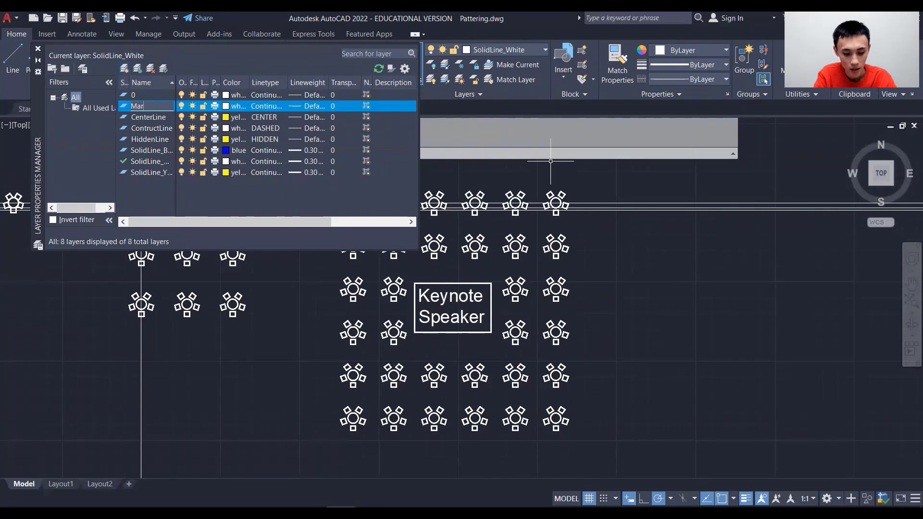
click(204, 107)
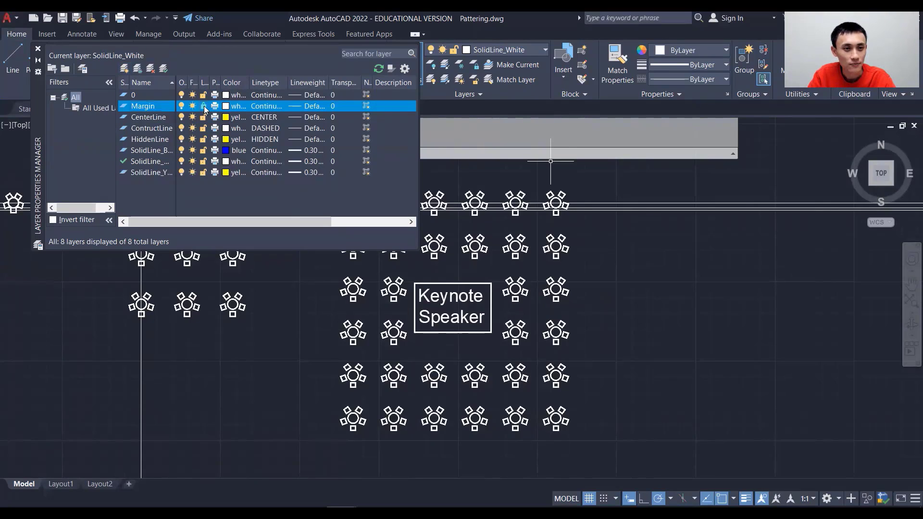
double_click(124, 106)
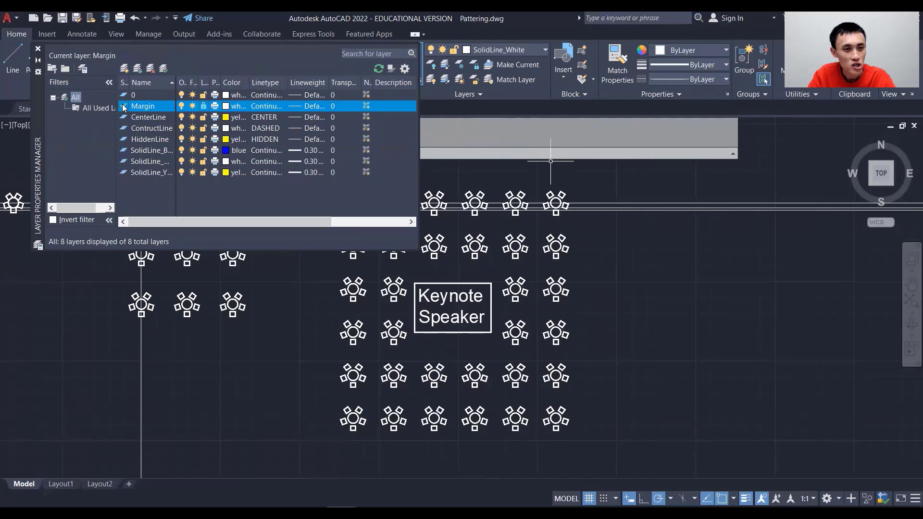
click(38, 49)
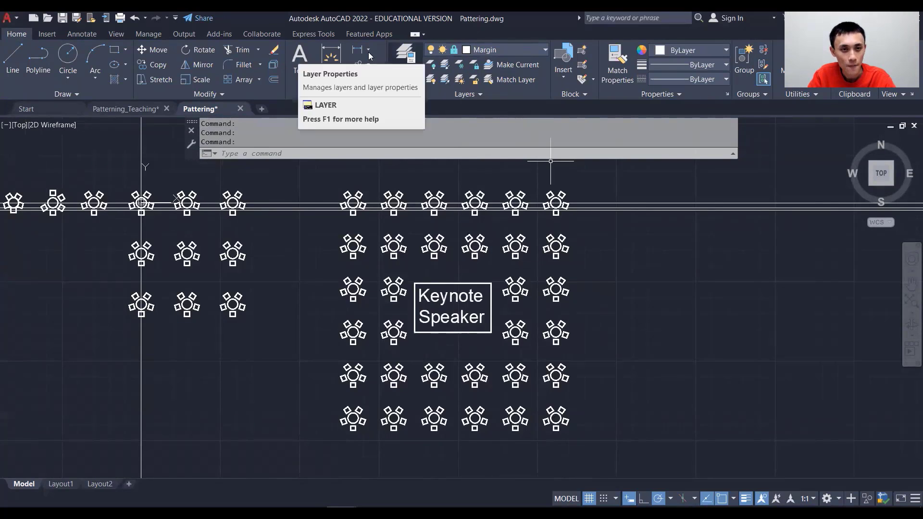
Draw a rectangle on the Margin layer enclosing the whole 6 by 6 table grid.
click(114, 49)
click(319, 180)
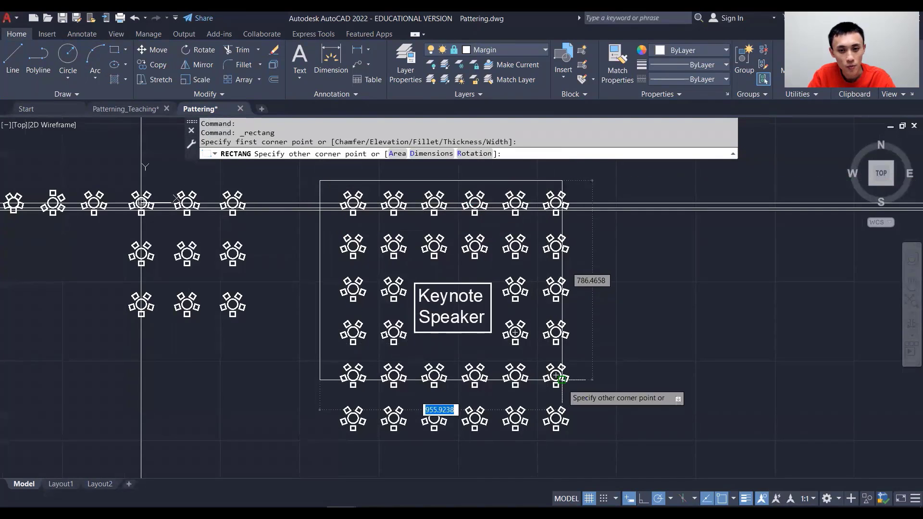
click(589, 447)
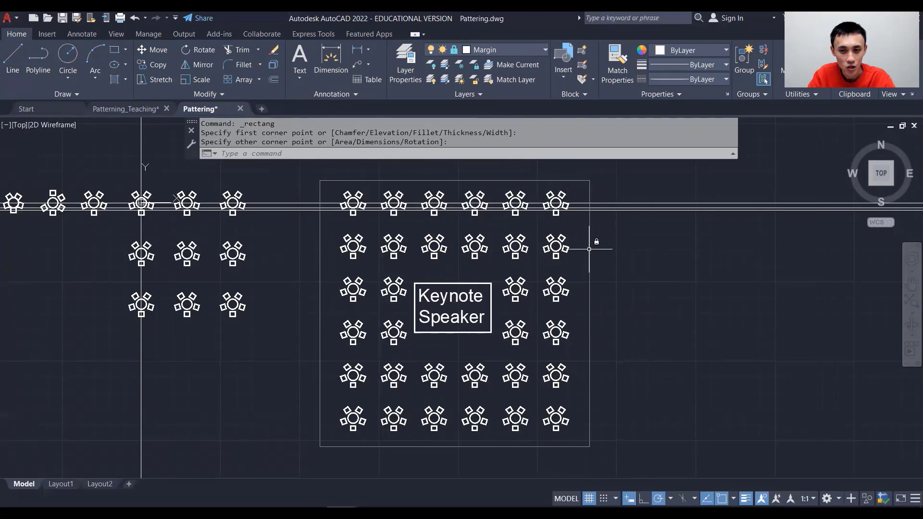
Unlock the Margin layer and lock it again.
click(543, 50)
click(456, 121)
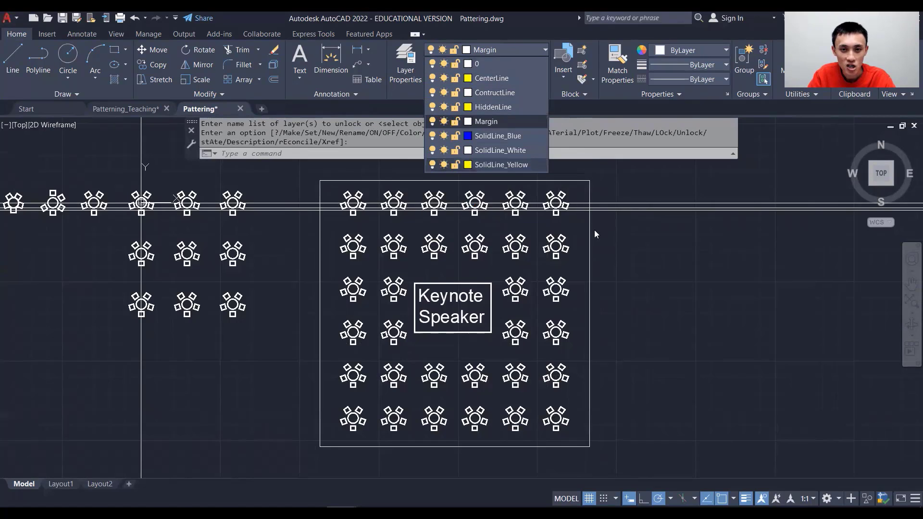
click(594, 249)
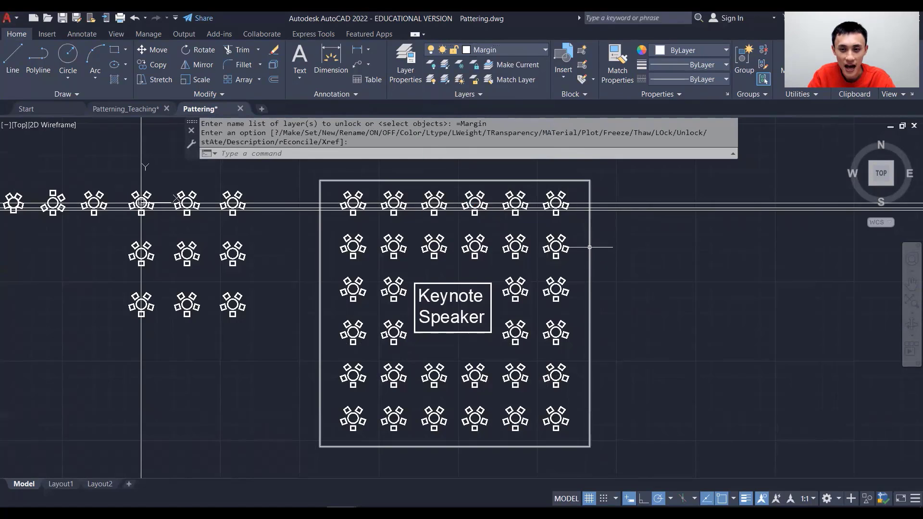
click(545, 49)
click(456, 122)
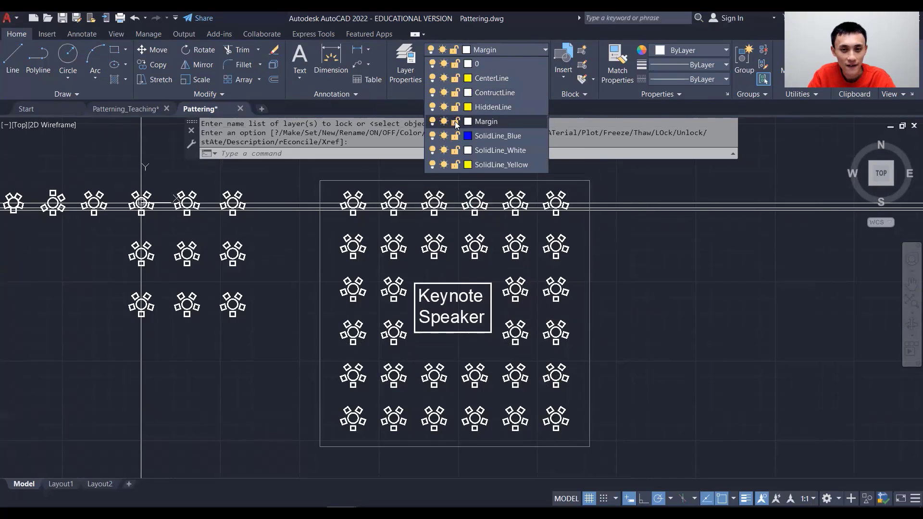
click(641, 279)
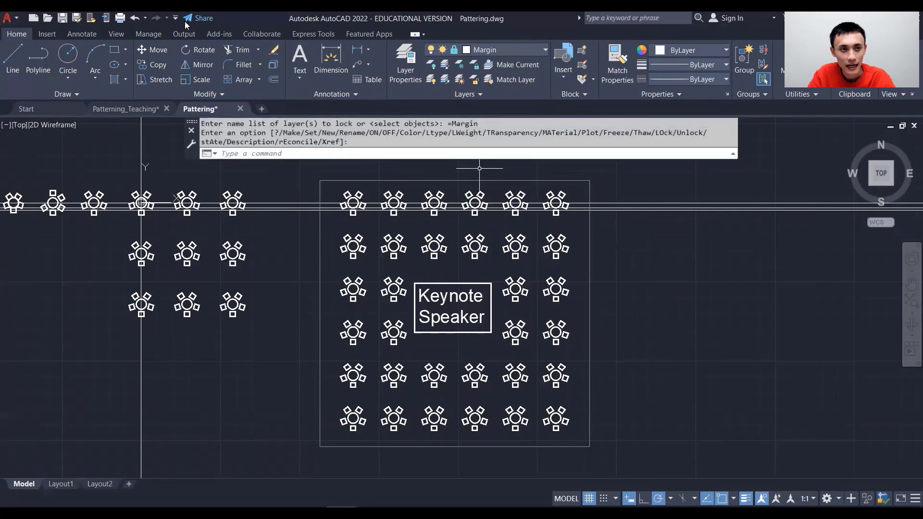
Save the drawing.
click(62, 18)
key(c)
key(space)
click(274, 165)
key(Escape)
key(Escape)
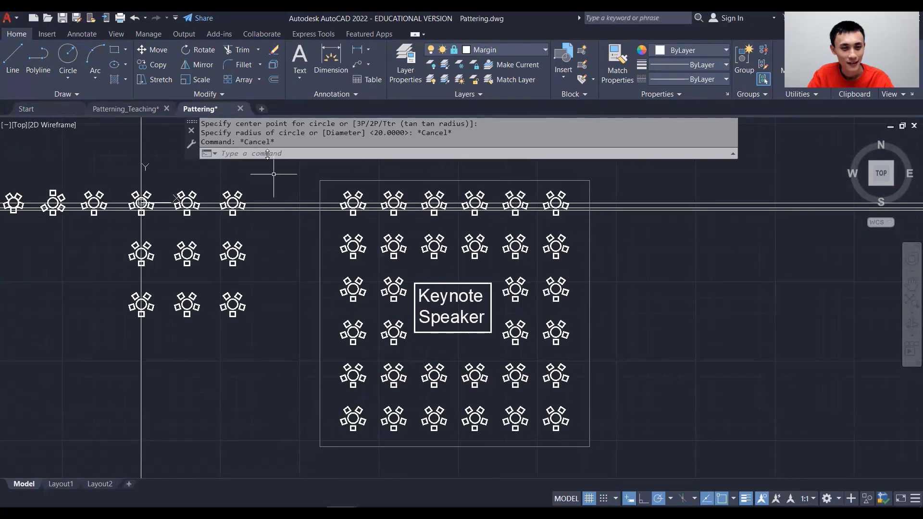
click(258, 78)
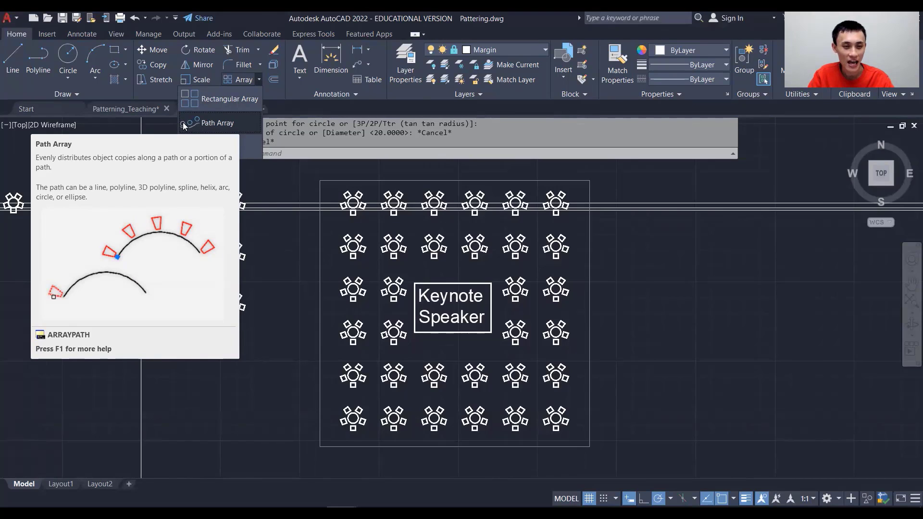
Make SolidLine_White the current layer and draw a circle of radius 20 in the empty space below the smaller table arrangement.
click(542, 51)
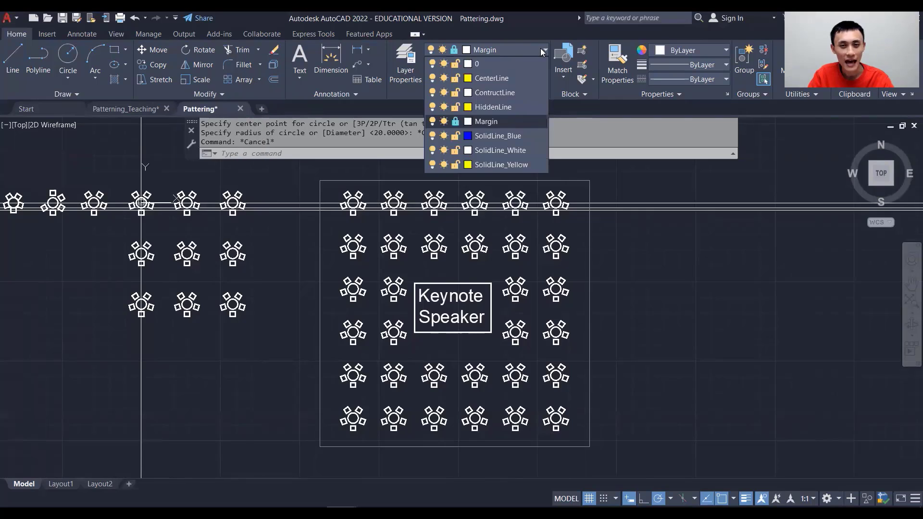
click(517, 150)
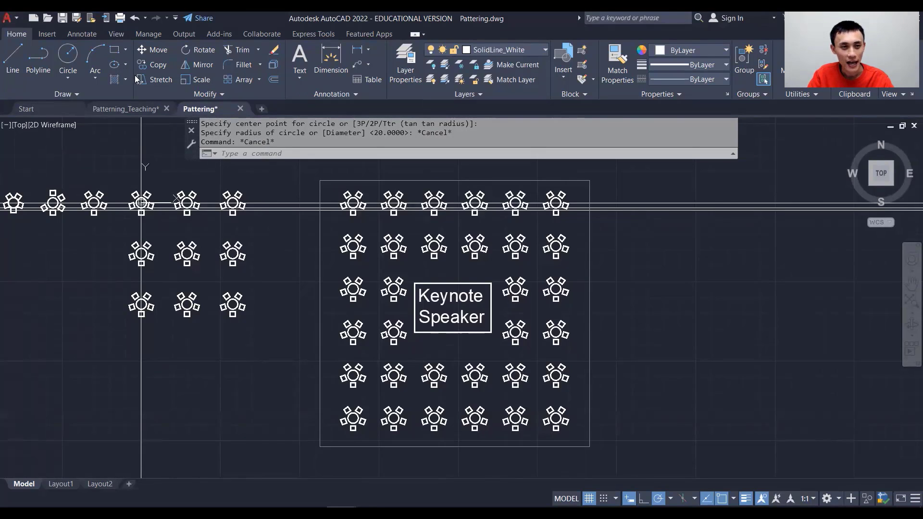
click(61, 75)
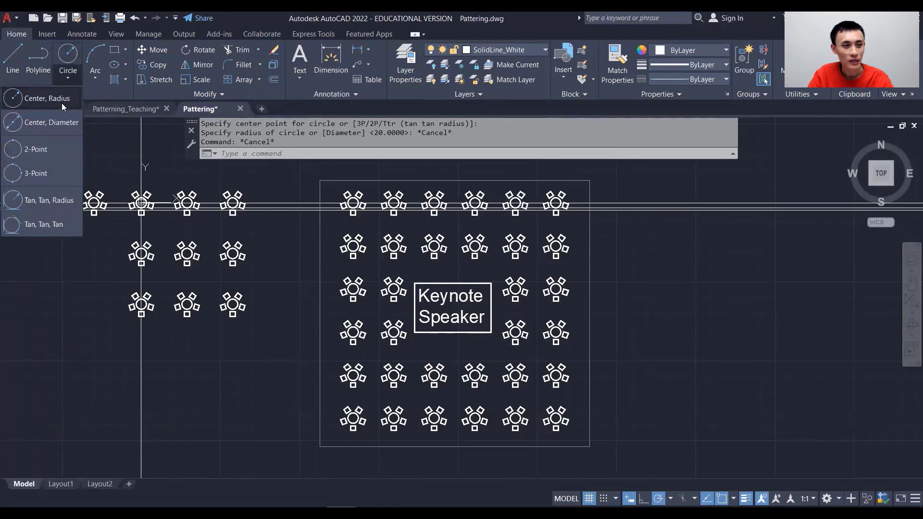
click(62, 103)
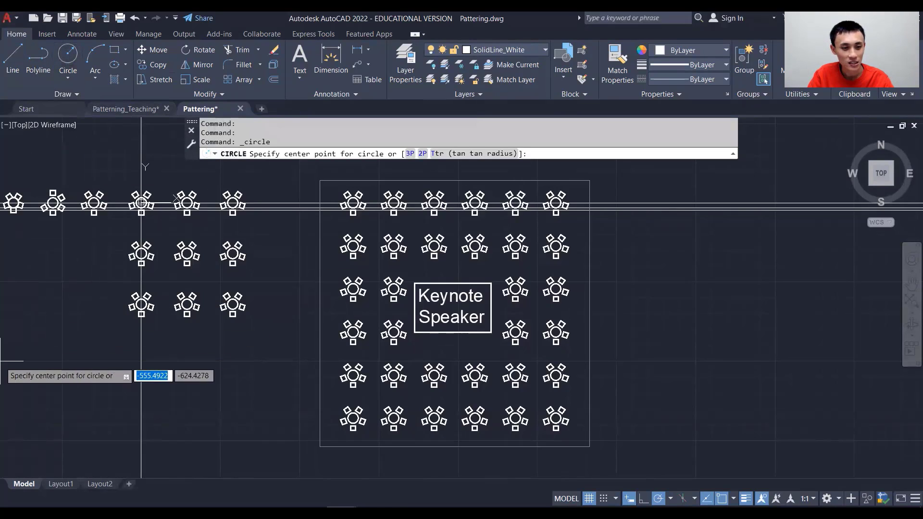
middle_drag(60, 370, 132, 343)
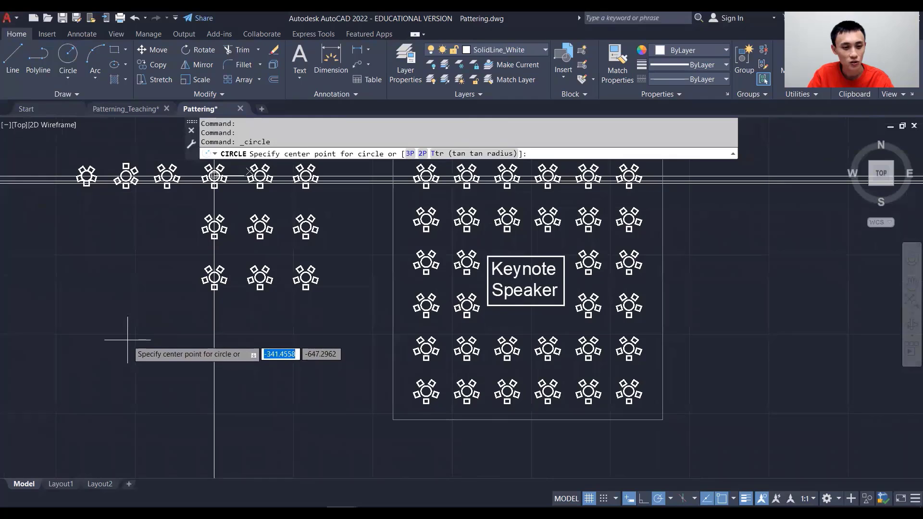
click(125, 348)
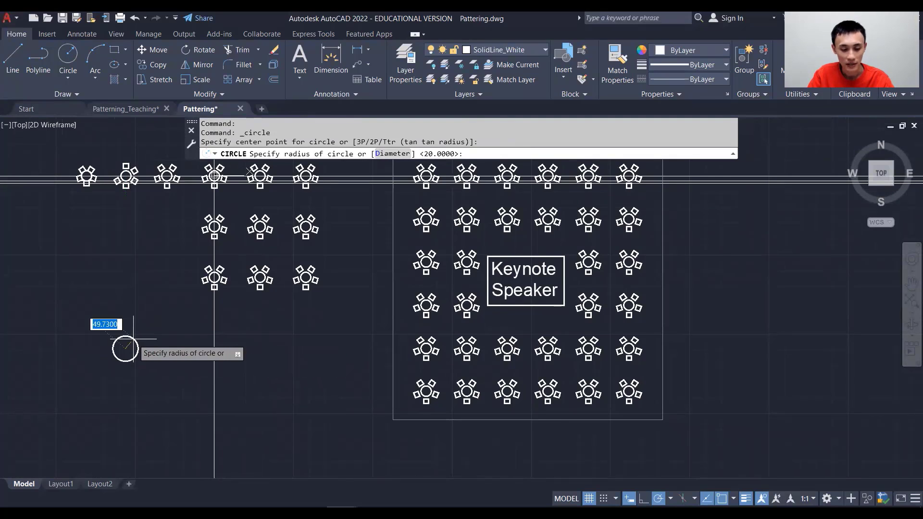
text(20)
key(Return)
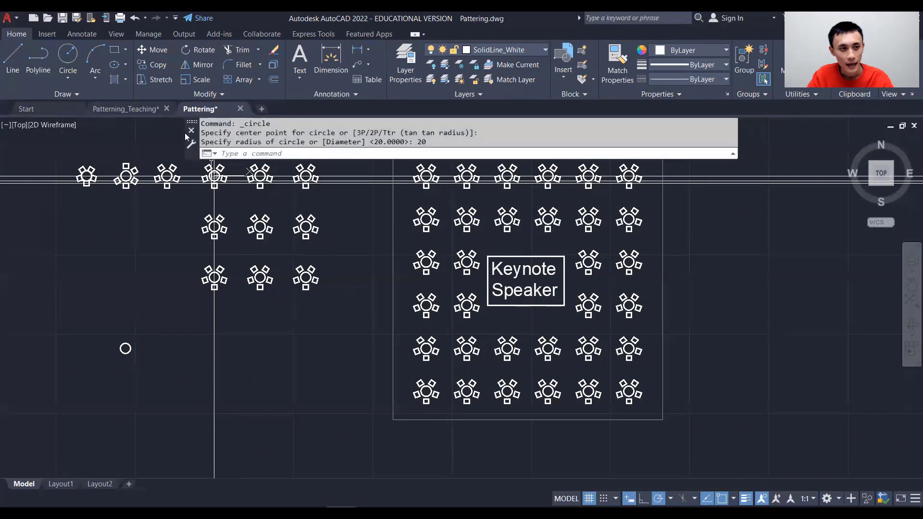
Draw a wavy fit spline through four points, starting just below the new circle and ending below the 6 by 6 grid.
click(66, 95)
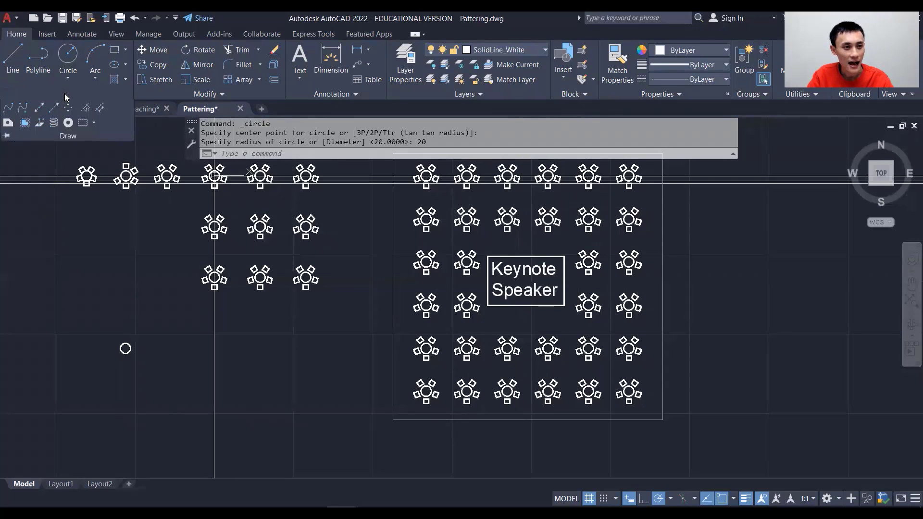
click(9, 110)
click(107, 374)
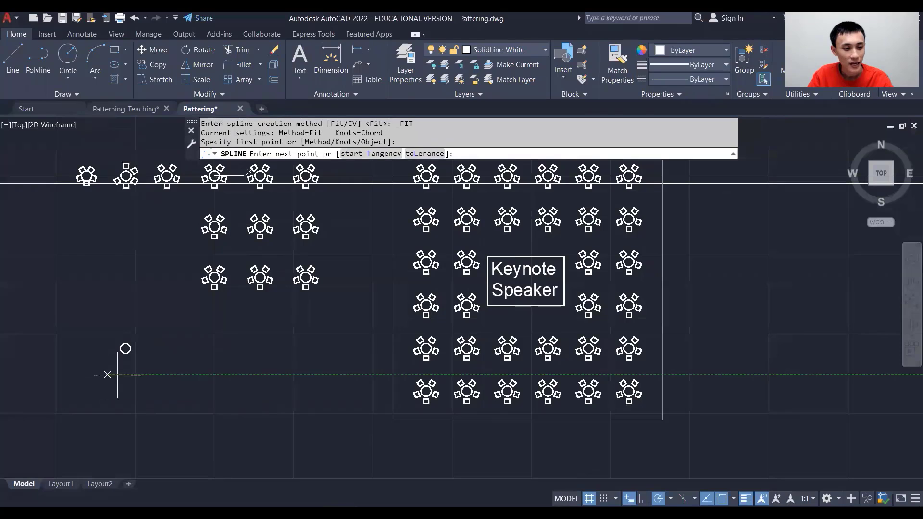
click(183, 379)
click(245, 444)
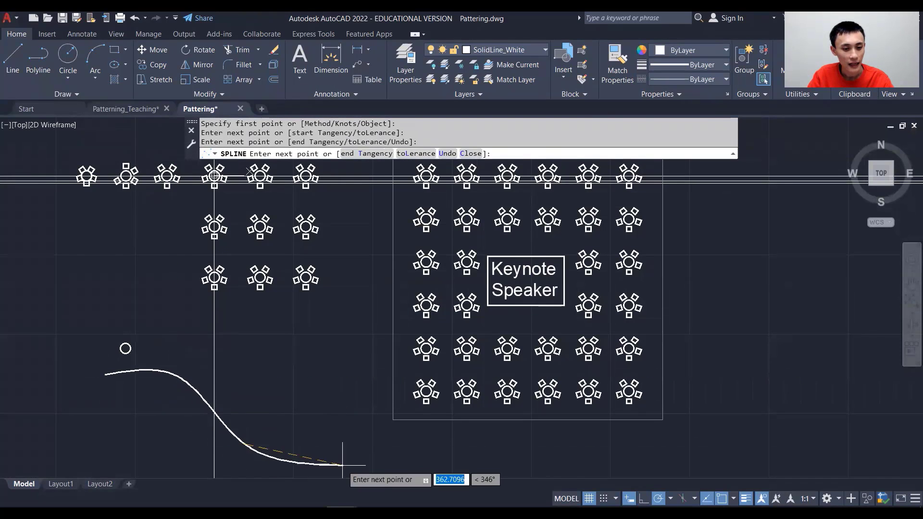
click(432, 460)
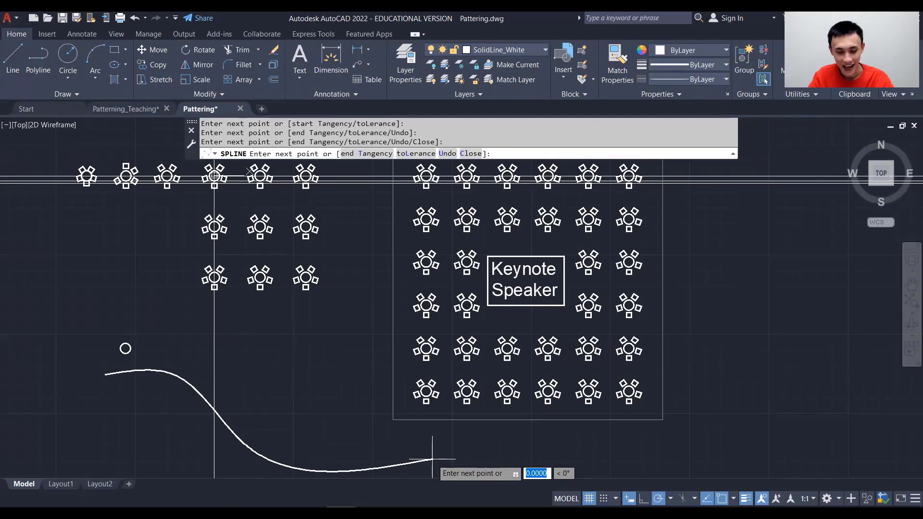
key(Return)
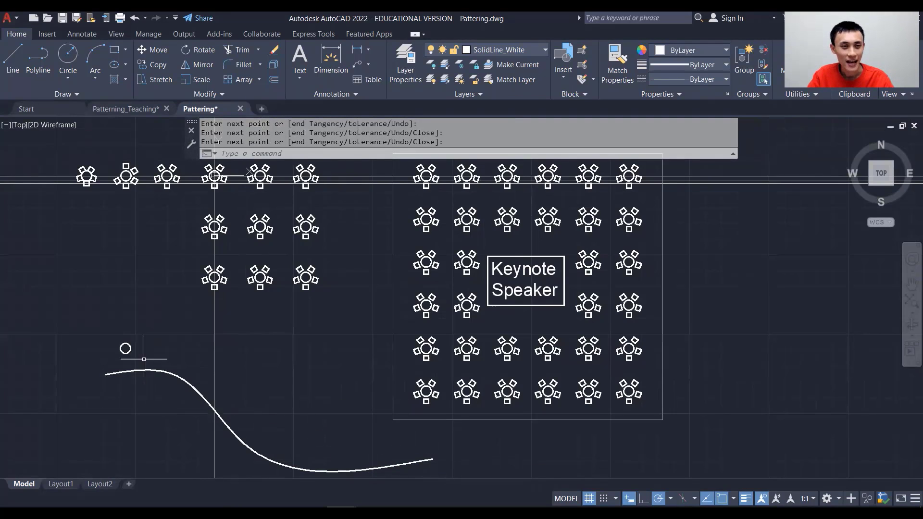
Create a path array of the small circle along the wavy spline.
click(260, 79)
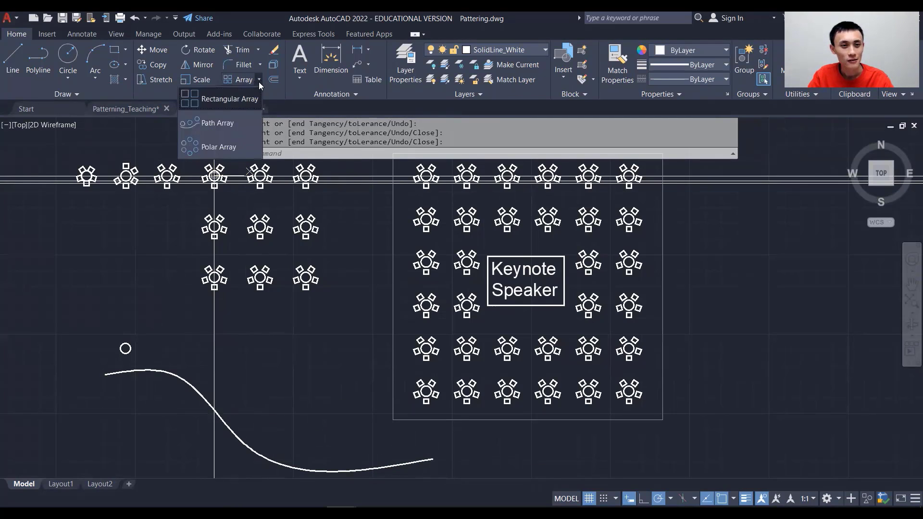
click(235, 120)
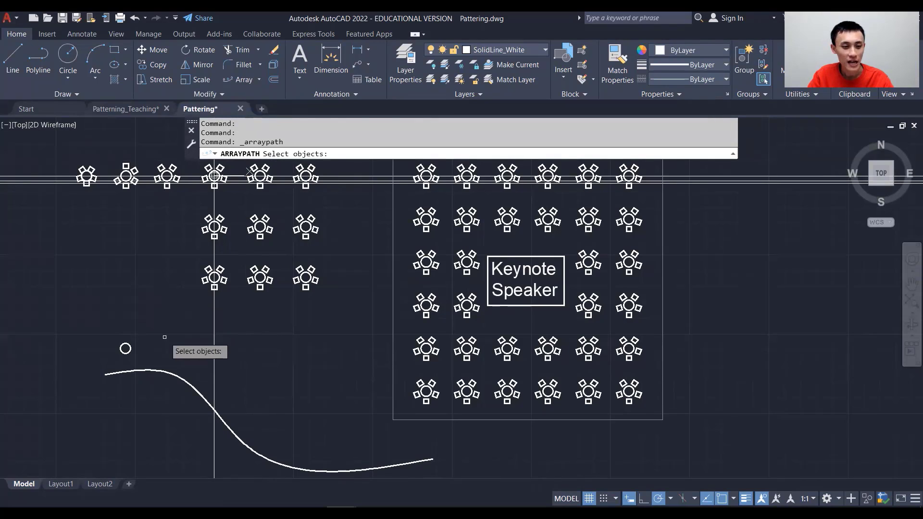
click(129, 349)
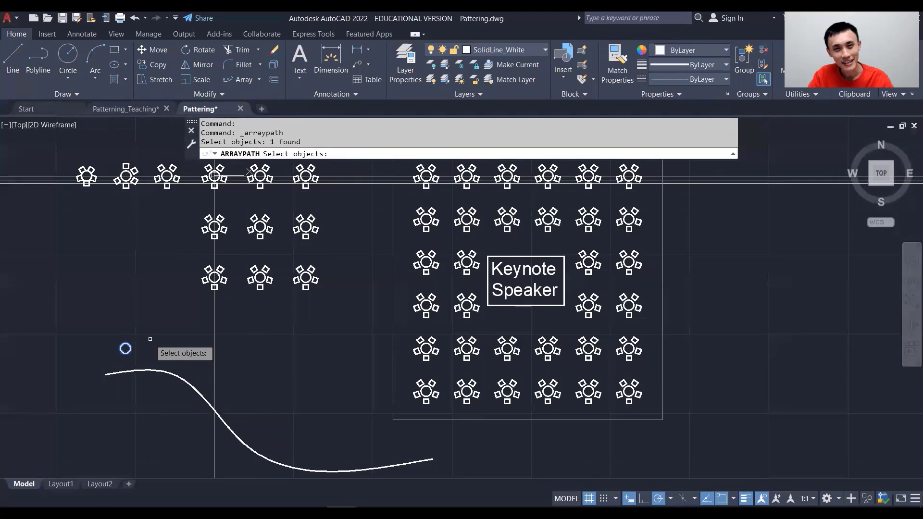
key(Return)
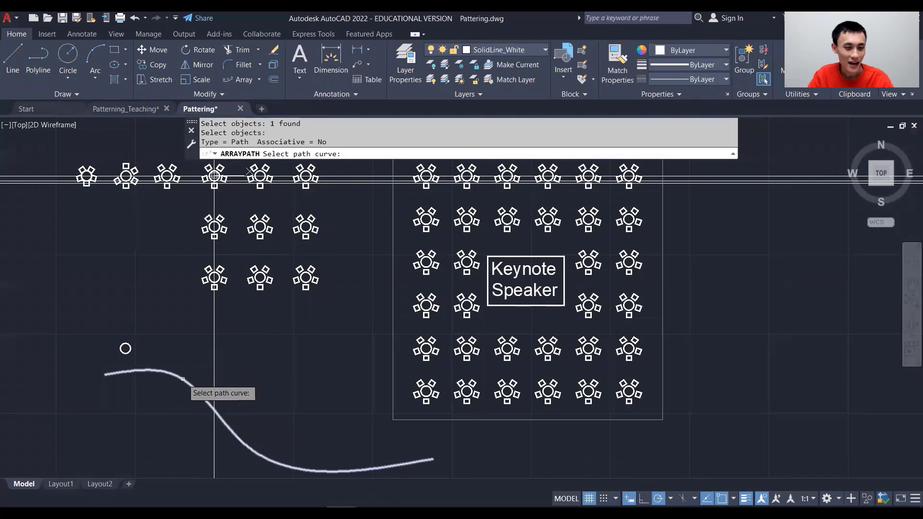
click(212, 407)
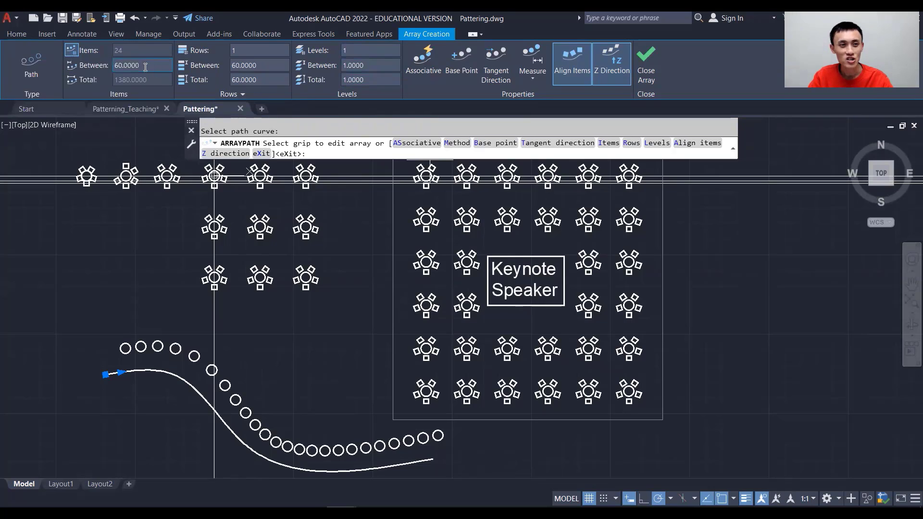
Switch the path array to the Divide method with 18 items, and toggle item alignment off and back on.
click(537, 77)
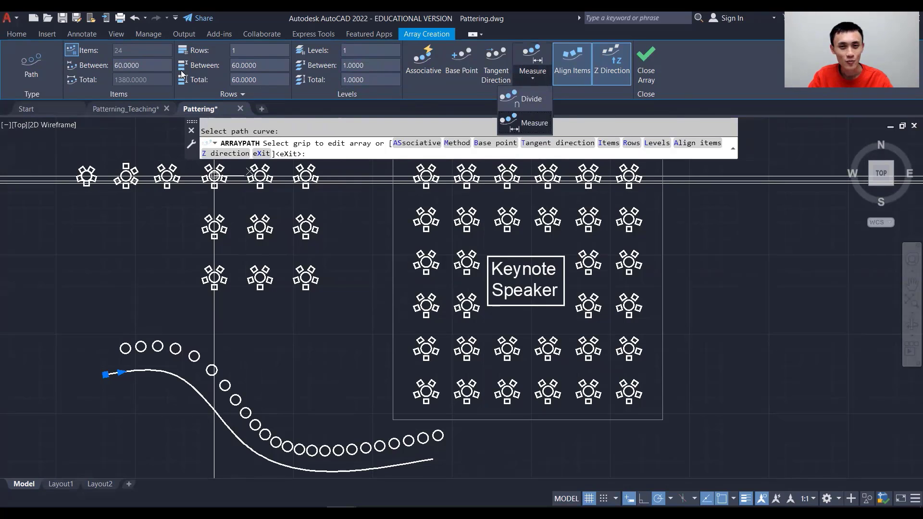
click(540, 98)
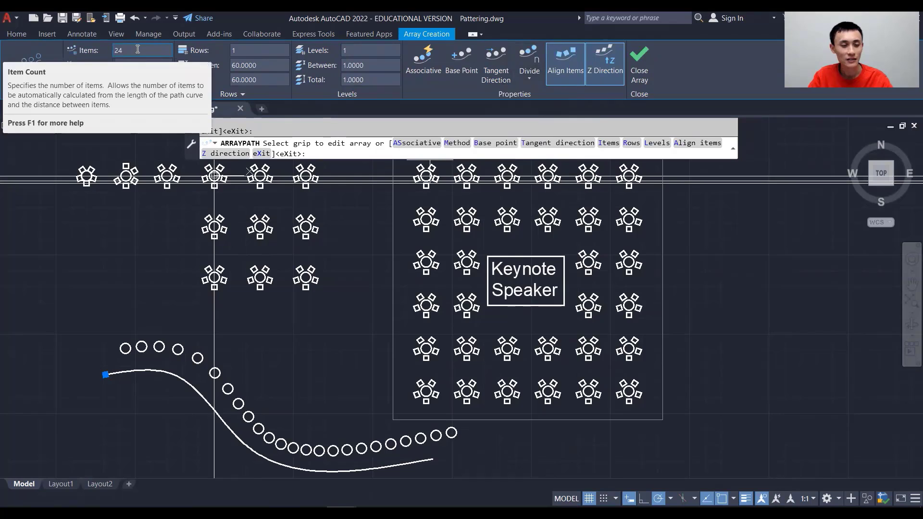
click(164, 53)
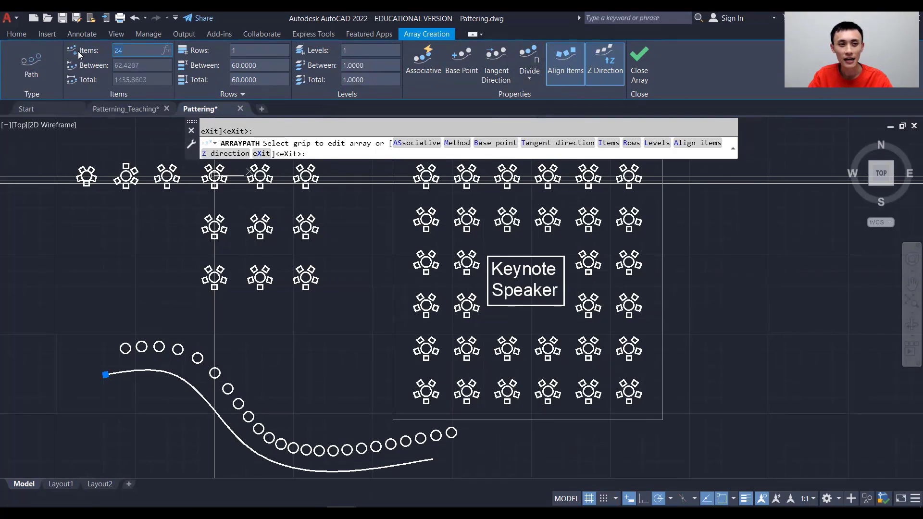
text(18)
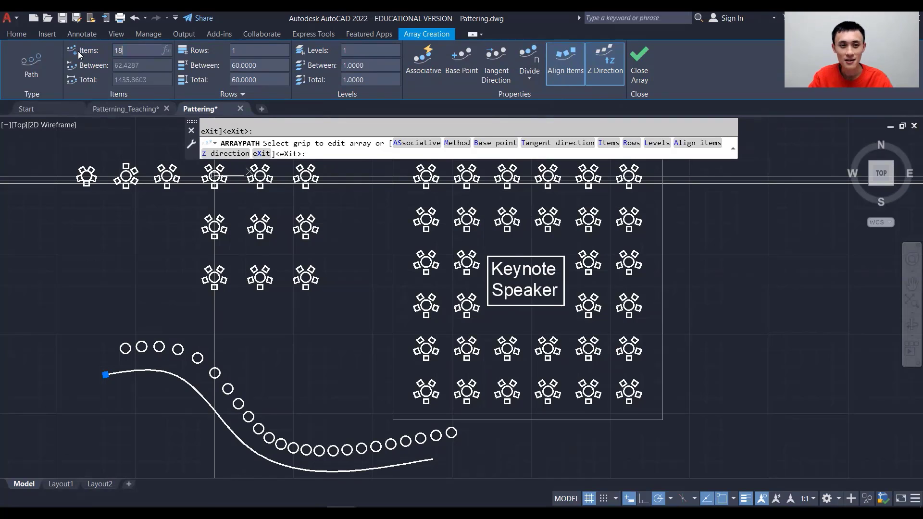
key(Return)
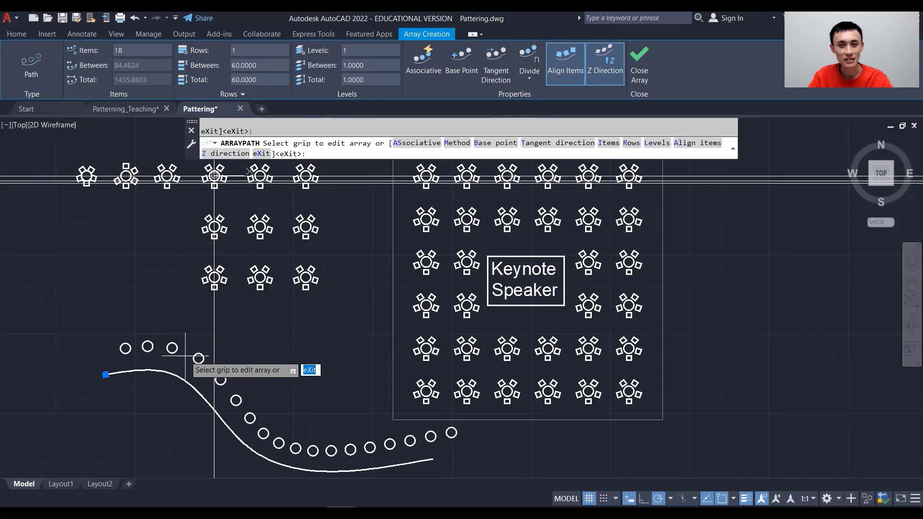
click(553, 75)
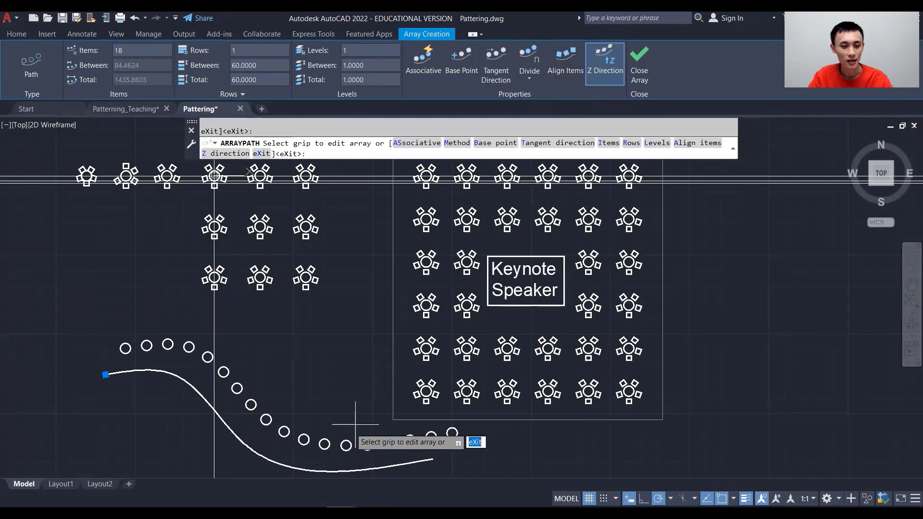
click(563, 70)
Set the path array to the Measure method with a spacing of 90 between items.
click(528, 78)
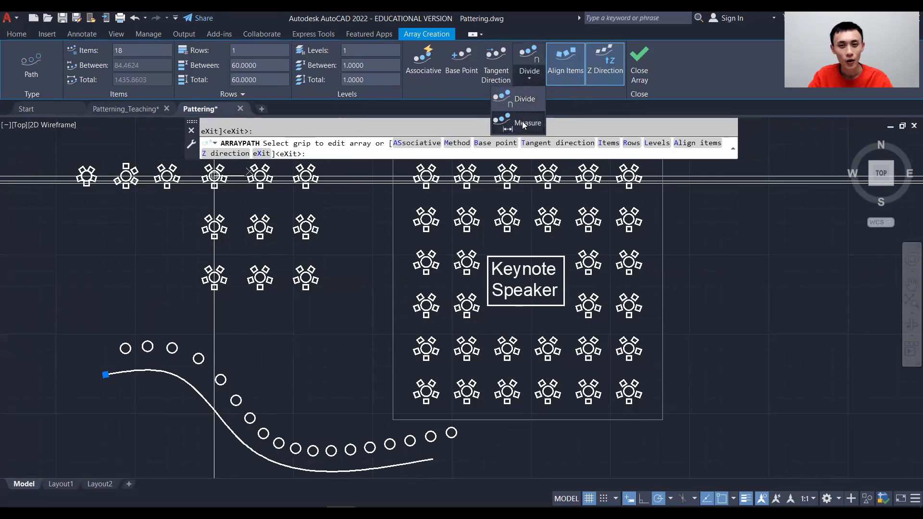
click(522, 121)
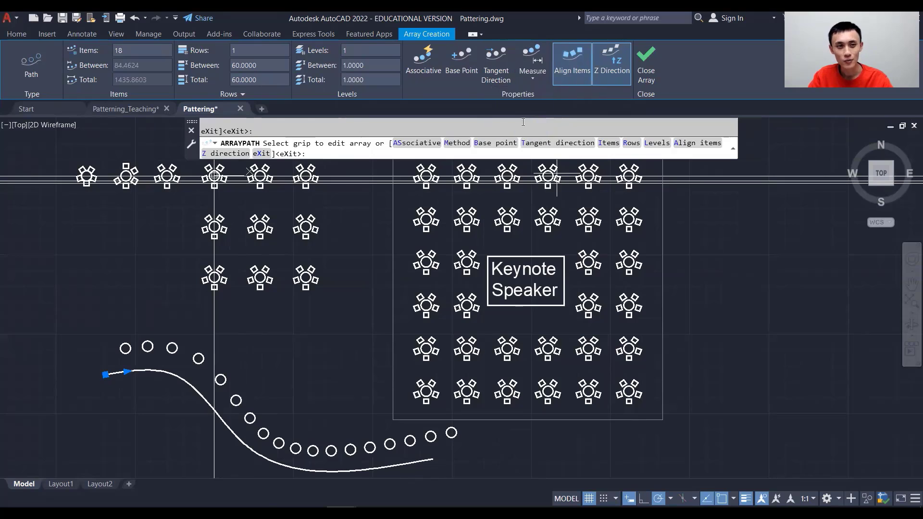
click(120, 66)
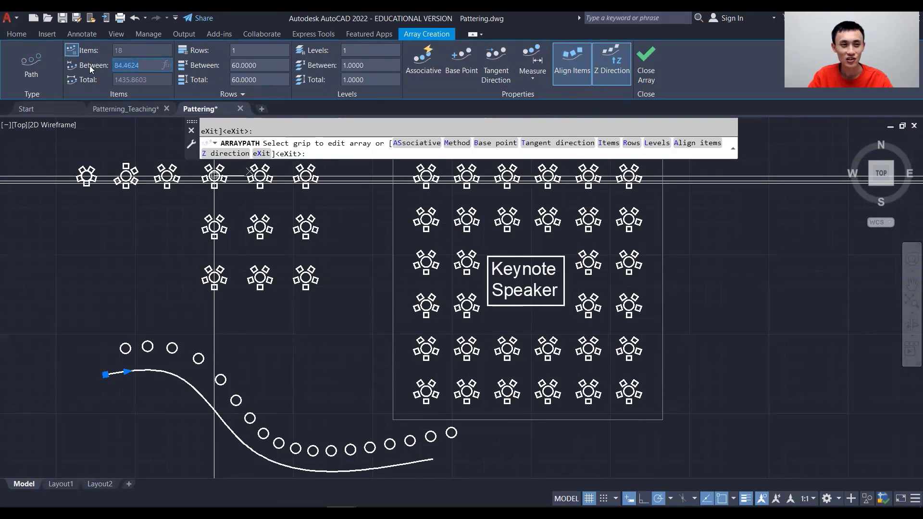
text(90)
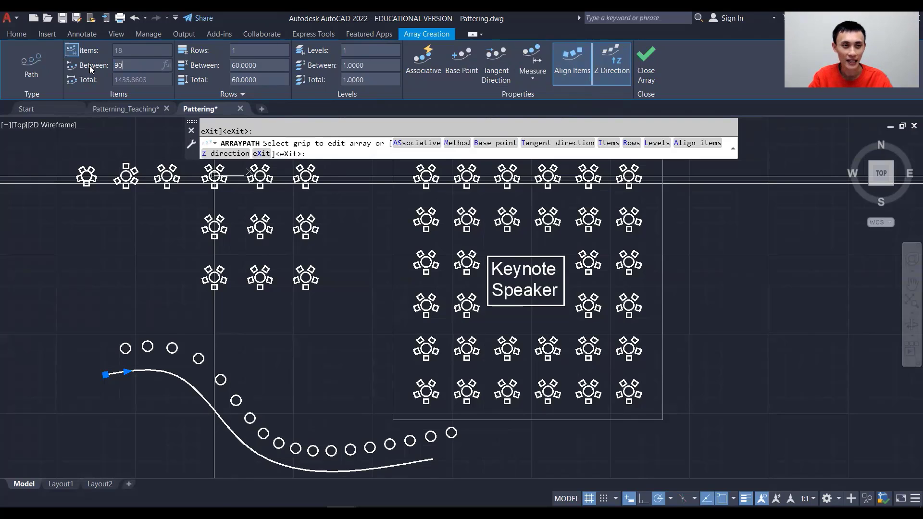
key(Return)
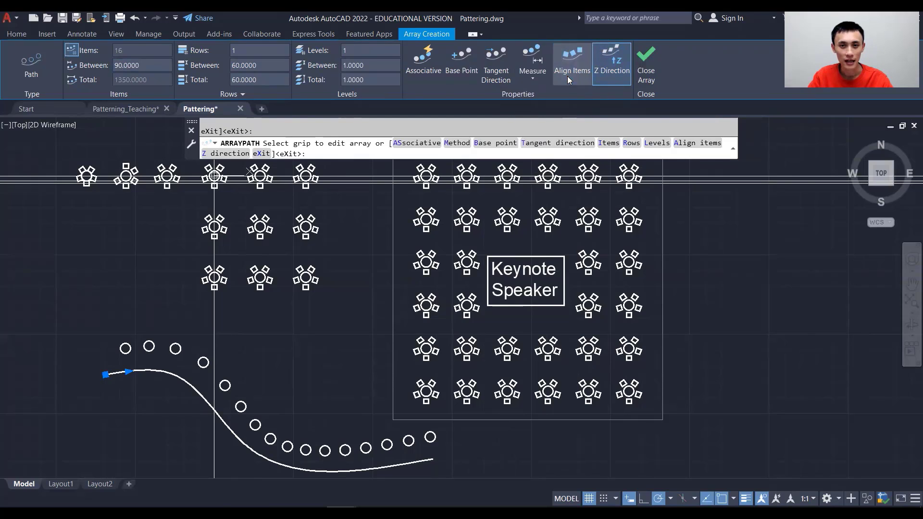
click(493, 73)
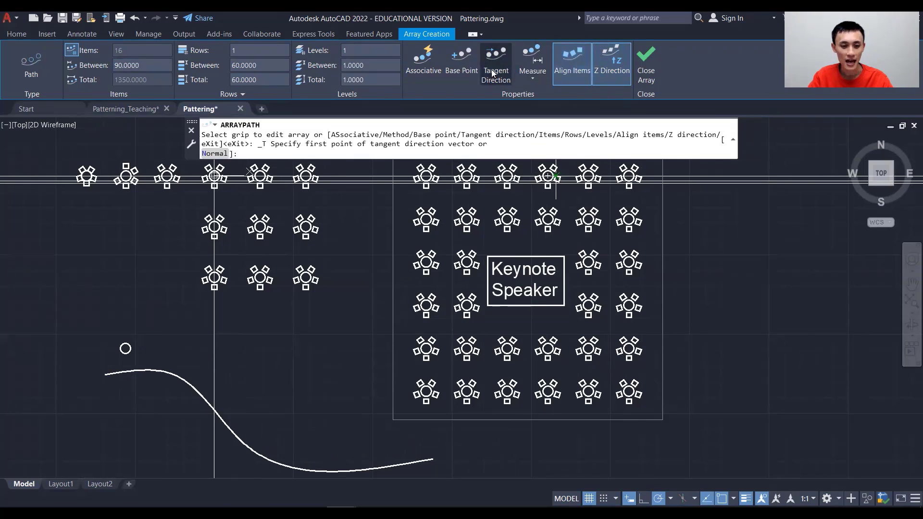
click(462, 71)
click(461, 72)
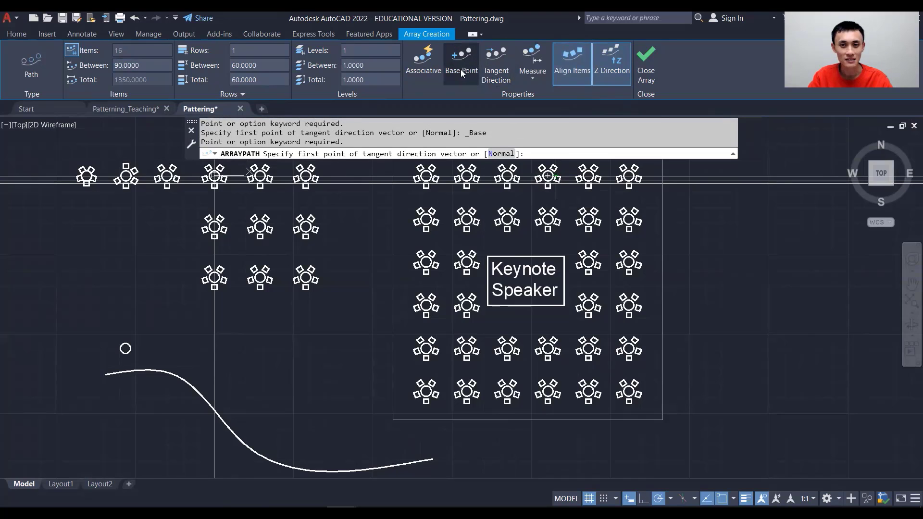
key(Escape)
Finish the path array with item alignment turned off and save the drawing.
click(646, 76)
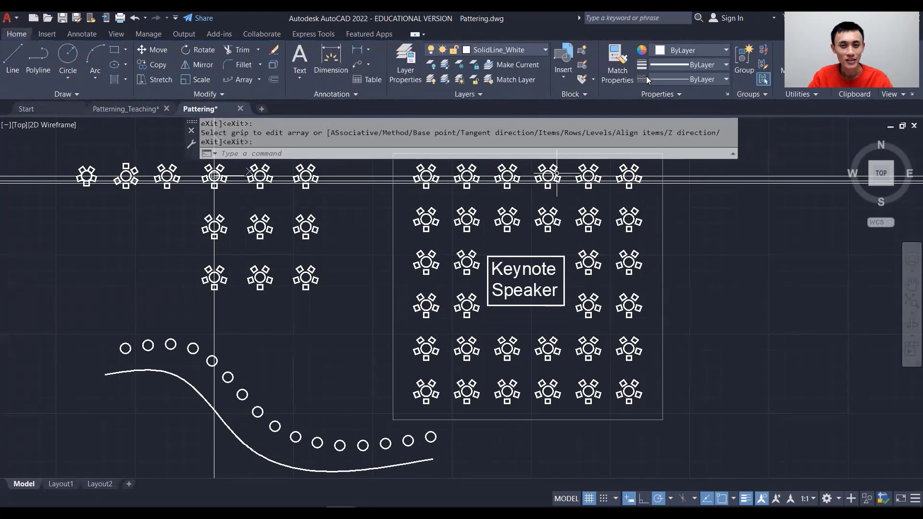
click(62, 18)
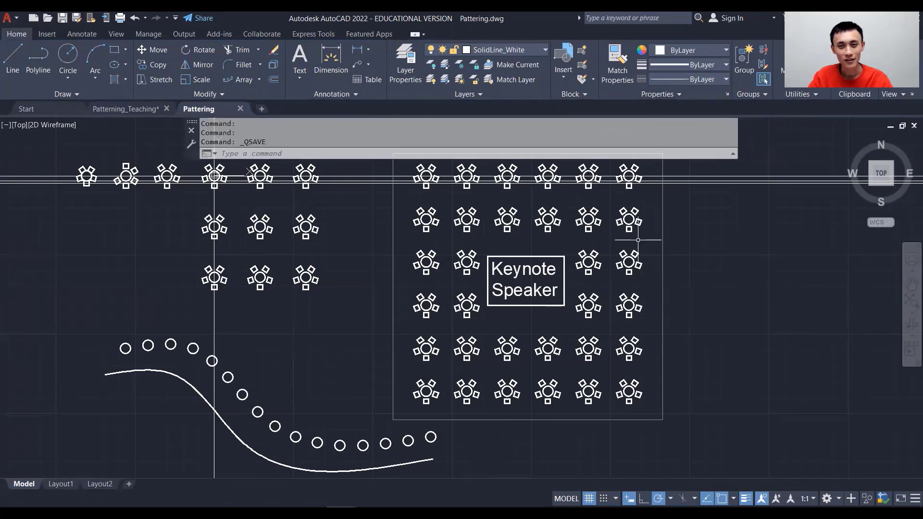
middle_drag(719, 246, 723, 258)
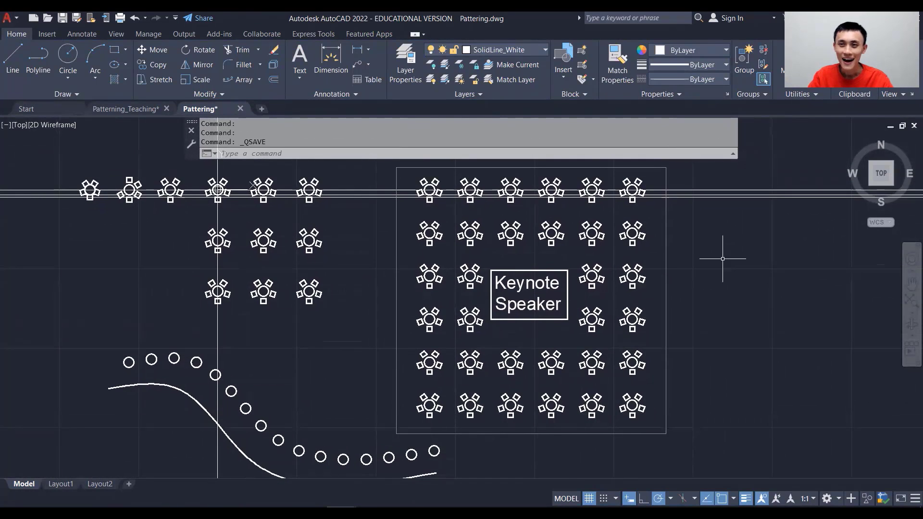